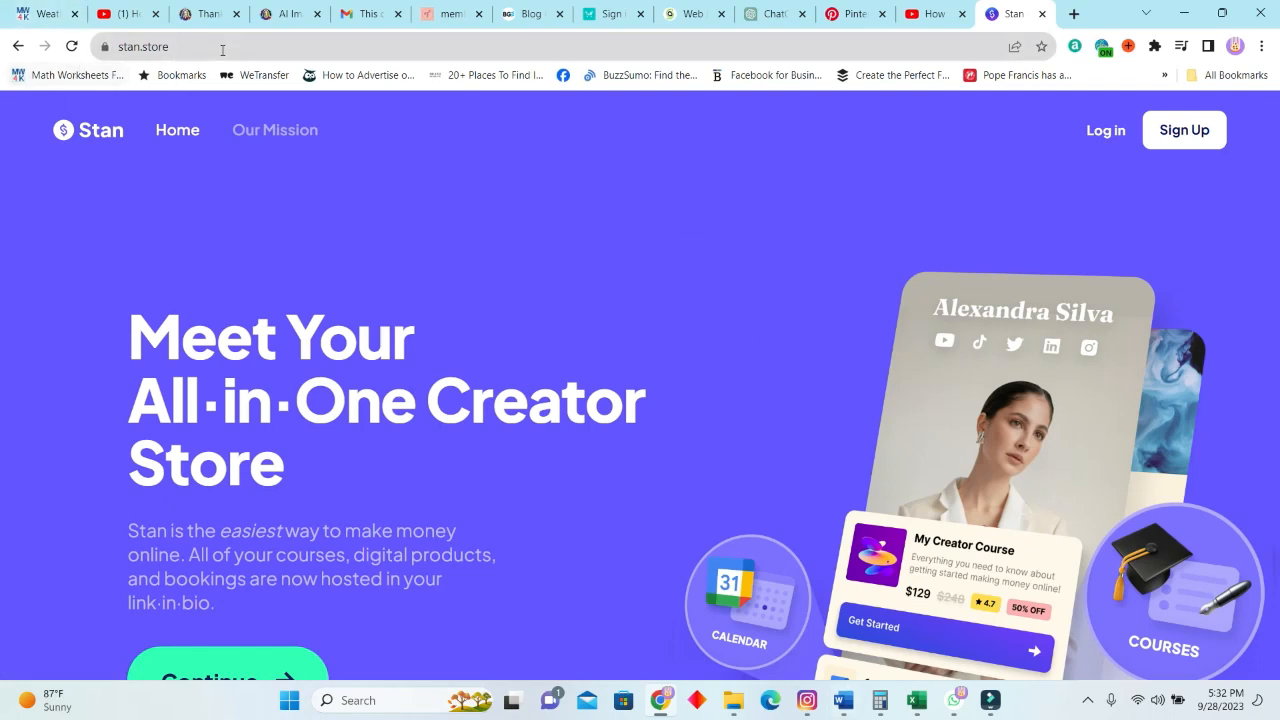
Log in to the Stan account and look over the statistics on the home dashboard.
click(1108, 133)
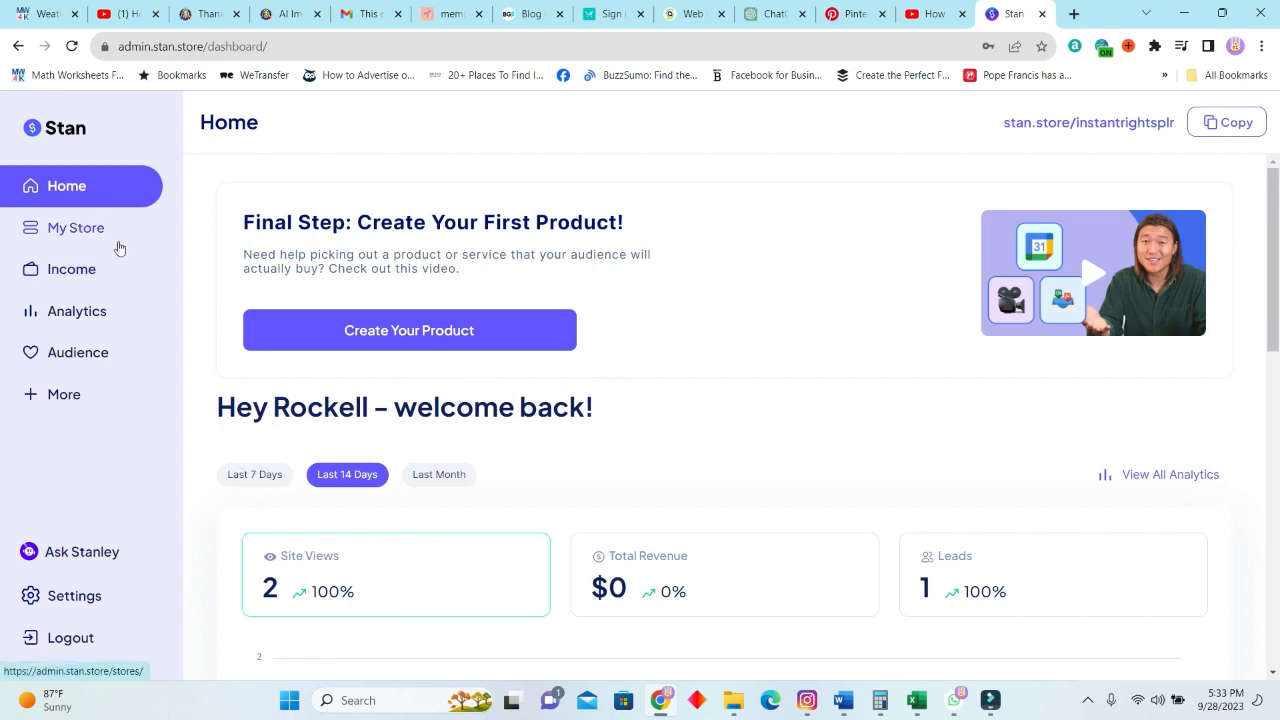
scroll(751, 534, down, 5)
scroll(1000, 390, up, 3)
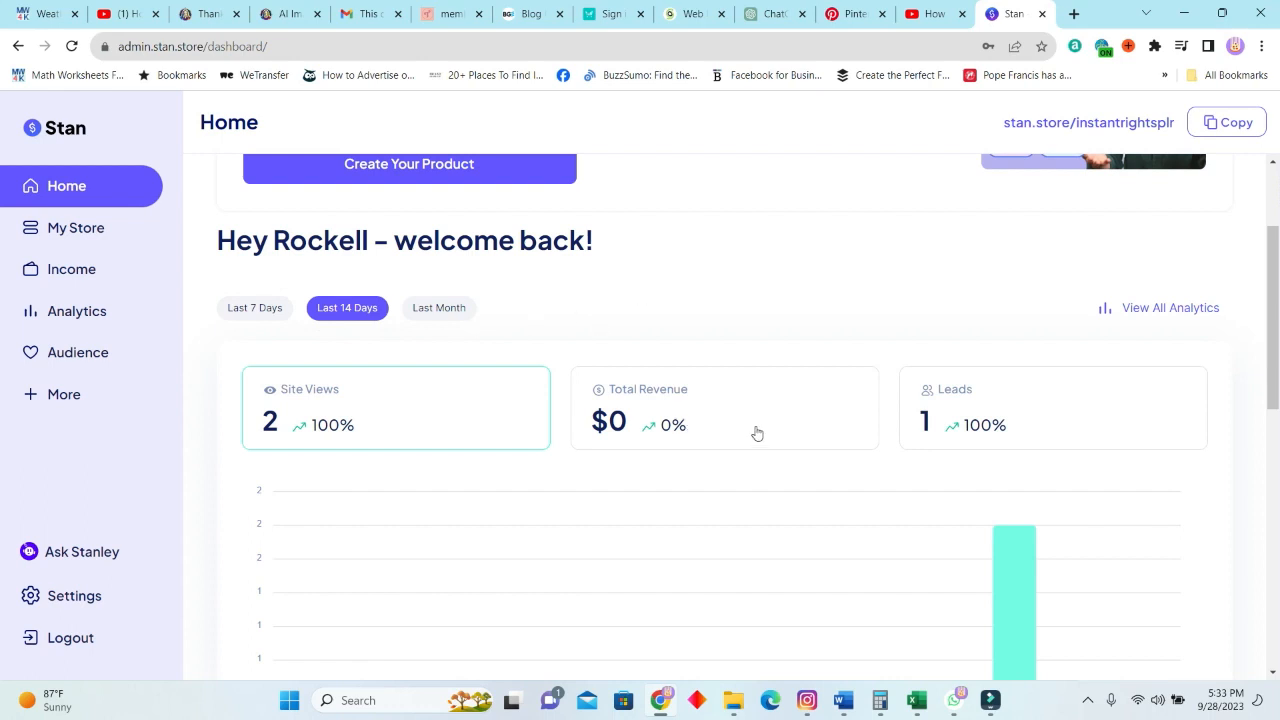
scroll(806, 451, up, 2)
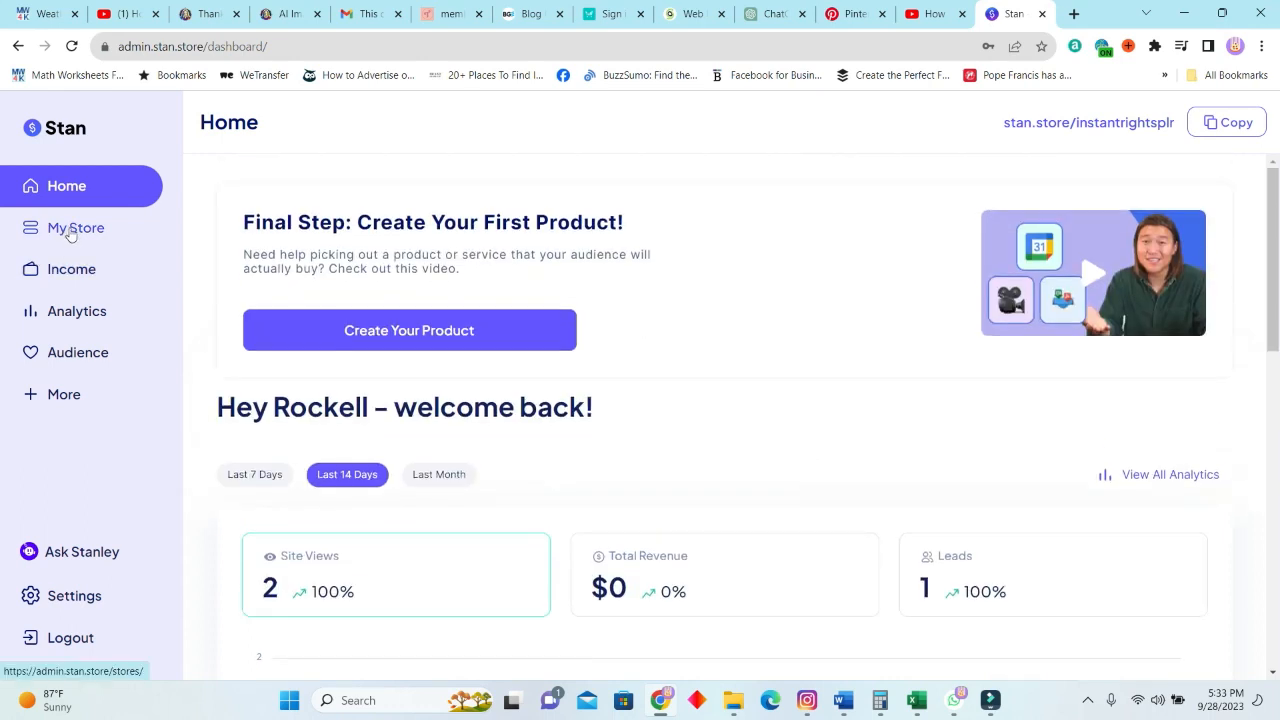
View the My Store page, and examine the revenue, cash-out area and latest orders on the Income page.
click(66, 230)
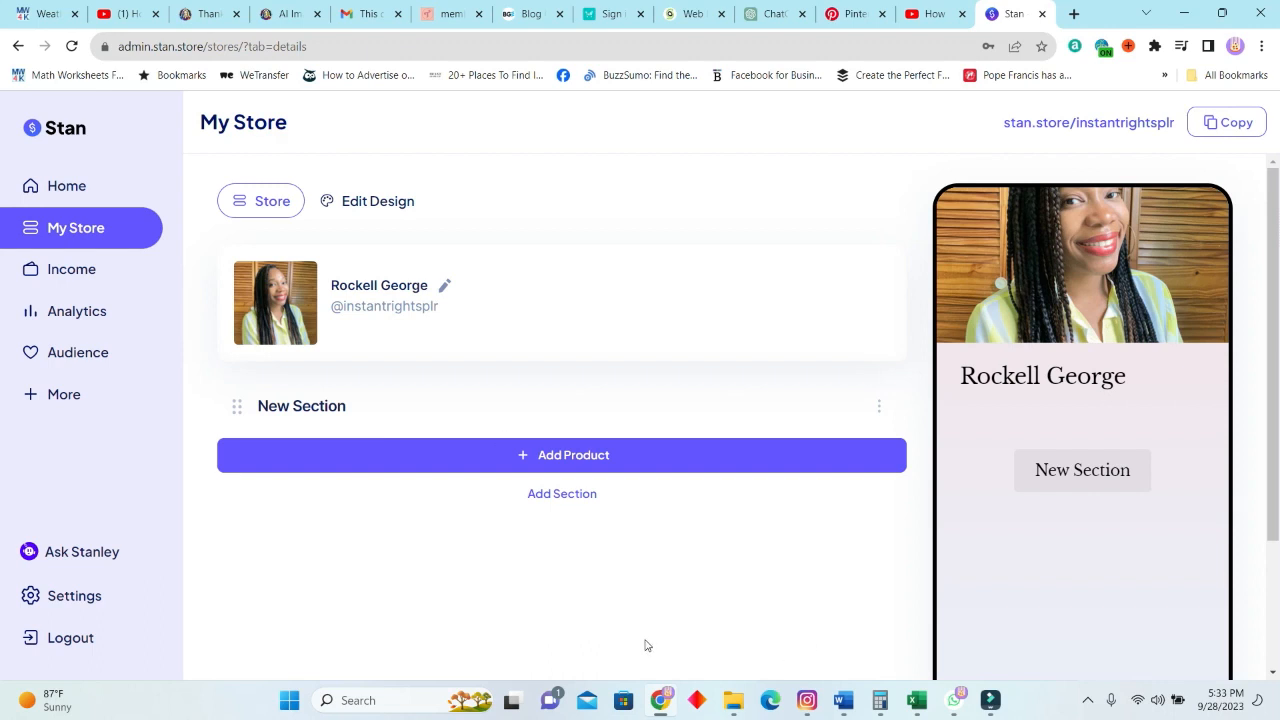
click(71, 269)
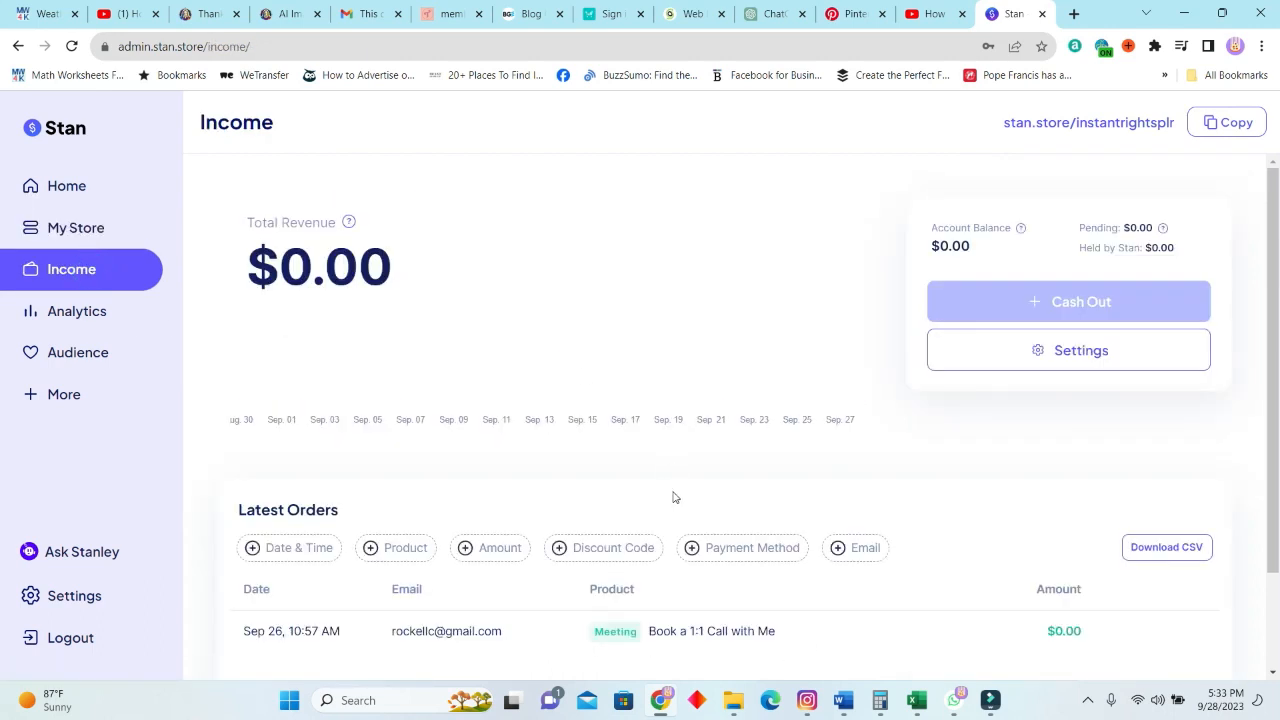
scroll(673, 497, down, 2)
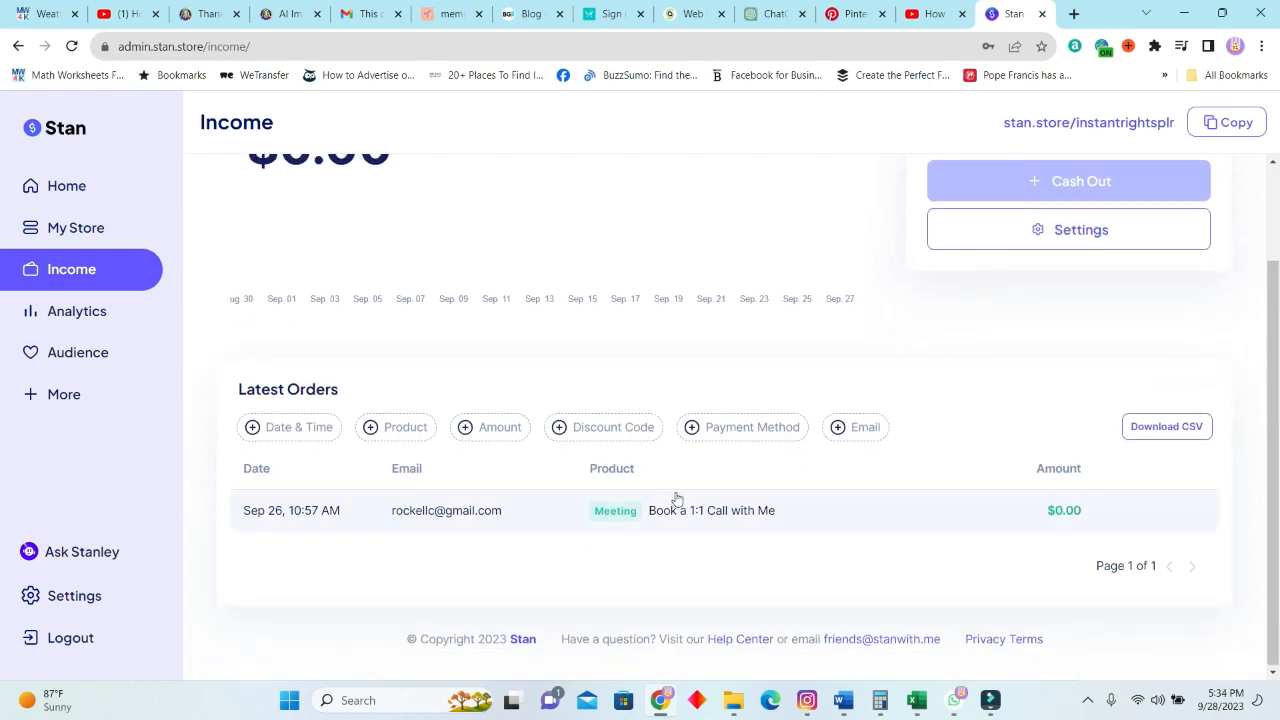
scroll(676, 497, up, 2)
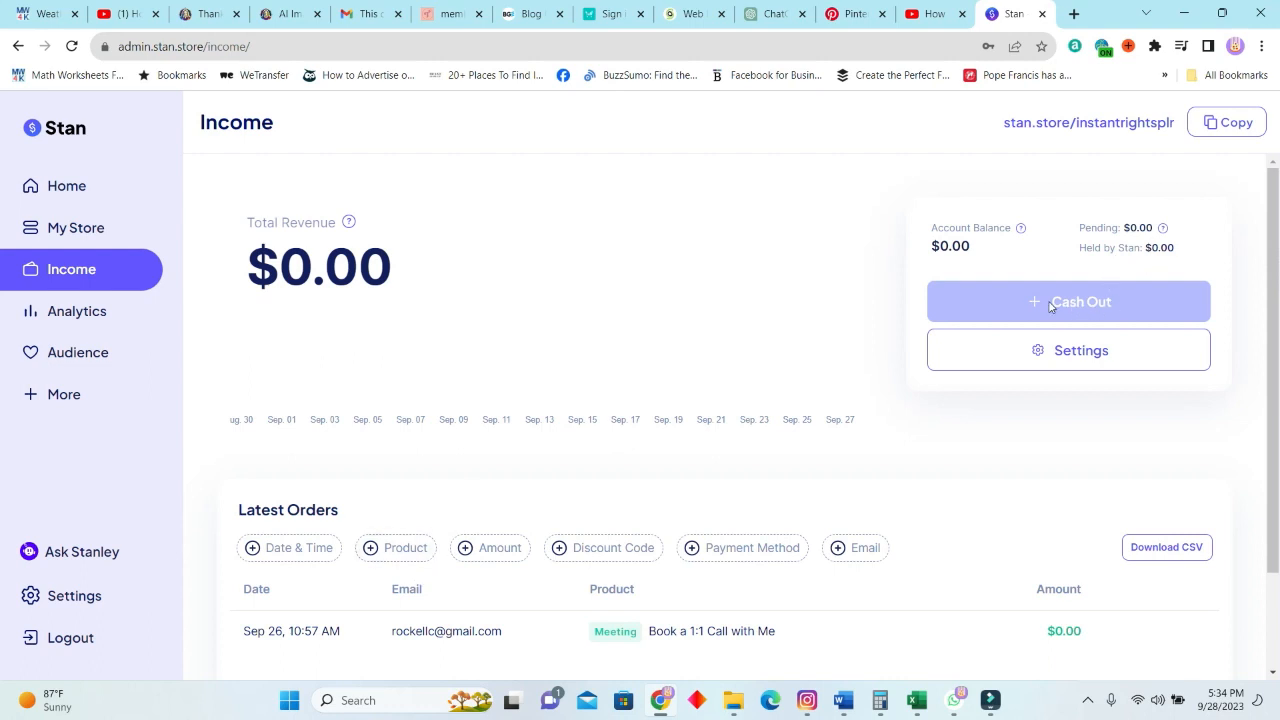
scroll(358, 517, down, 2)
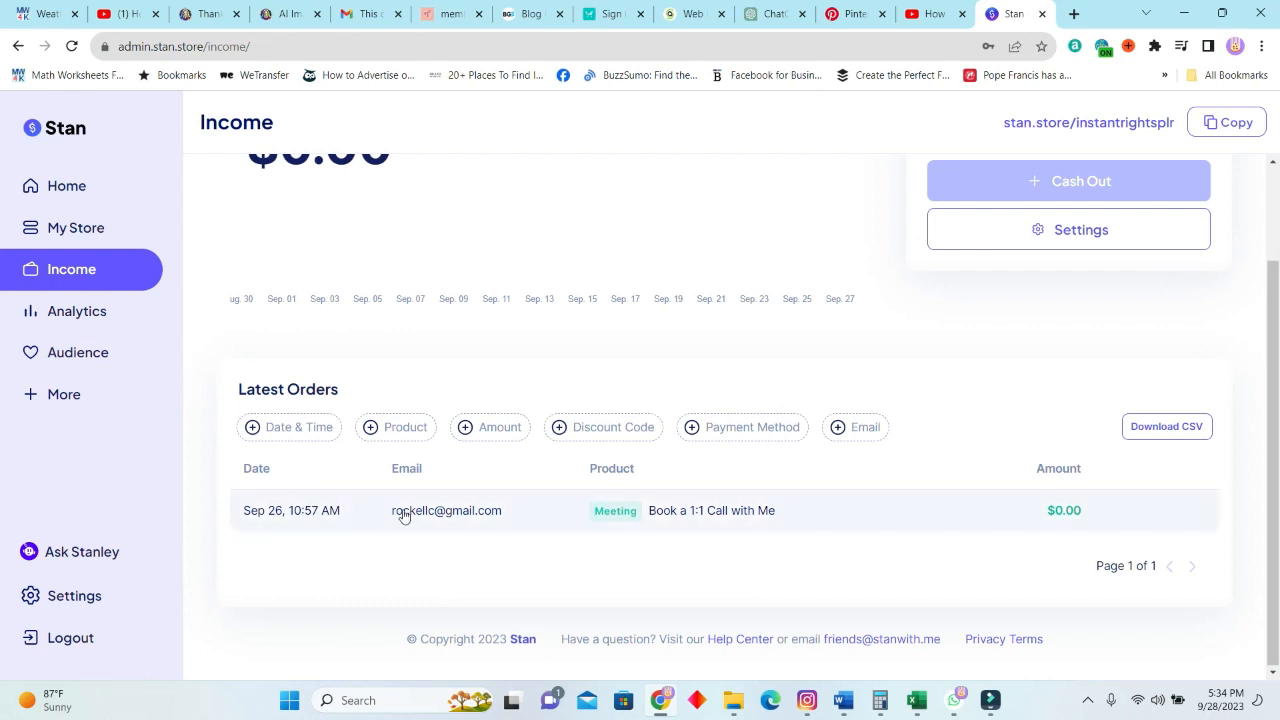
Examine the Analytics charts for revenue, store visits, leads, product page views, click breakdown, traffic source and referrals.
click(135, 314)
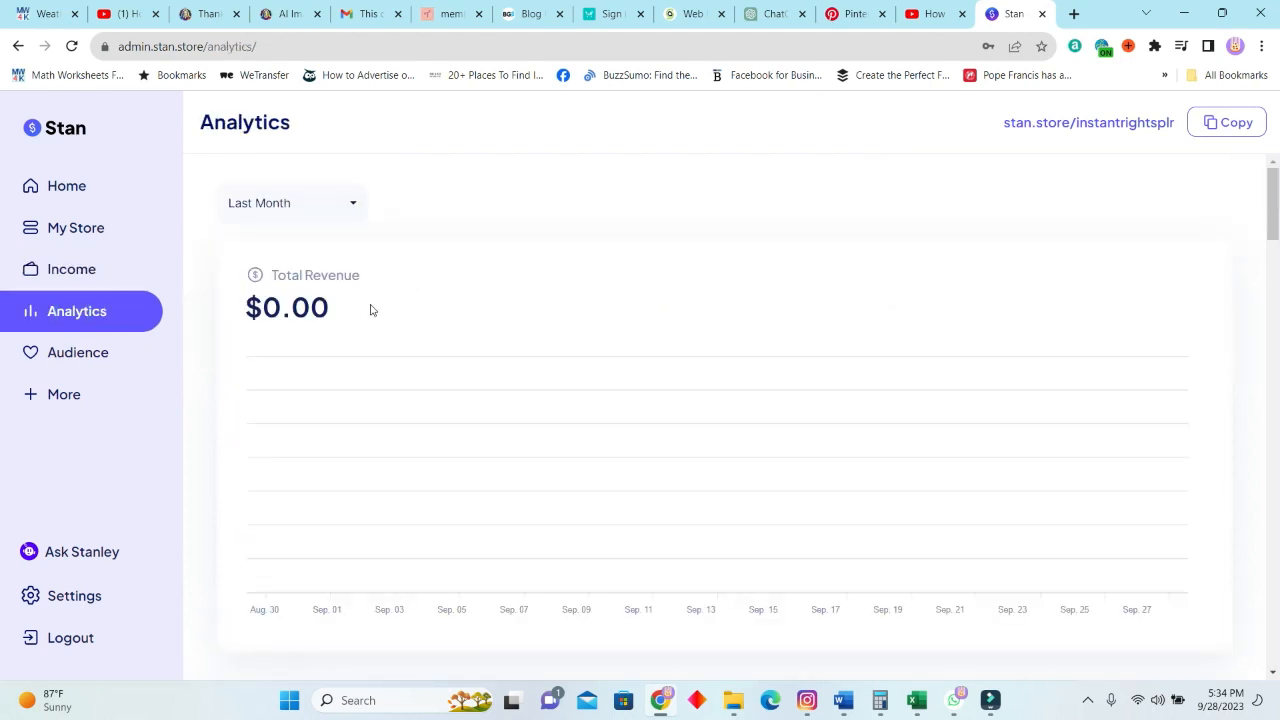
scroll(521, 484, down, 5)
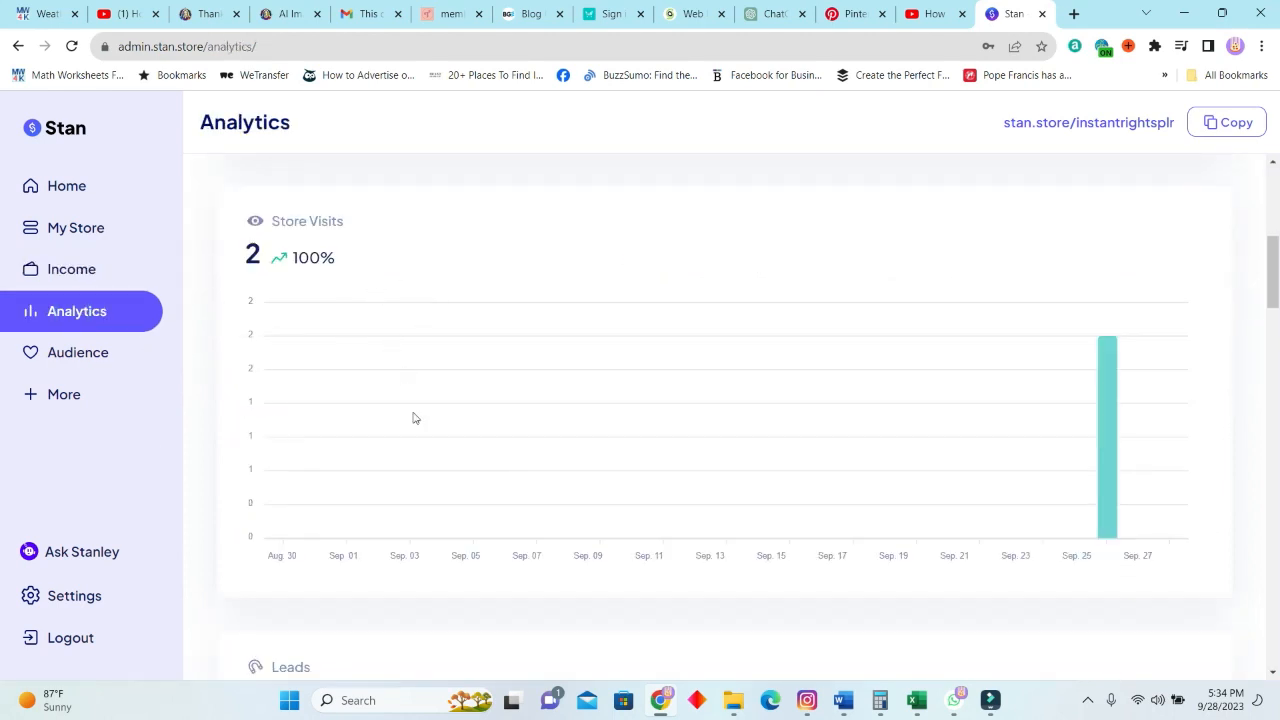
scroll(434, 463, up, 1)
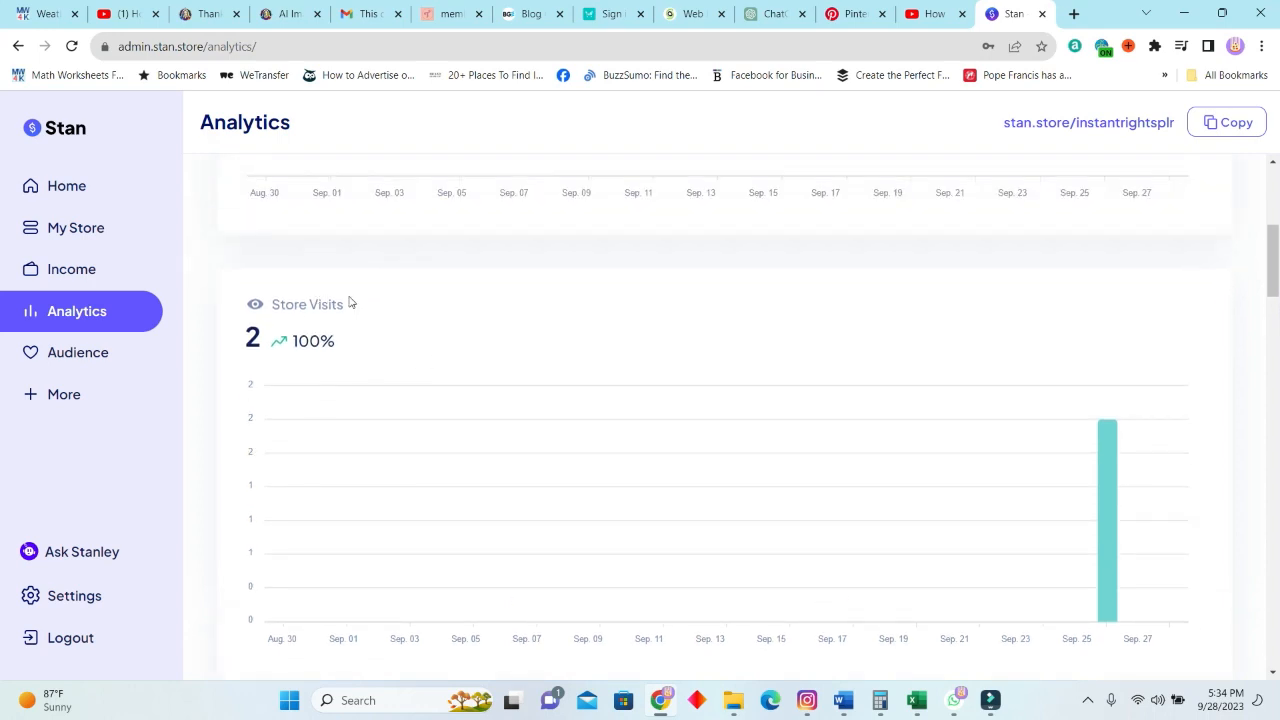
scroll(572, 456, down, 5)
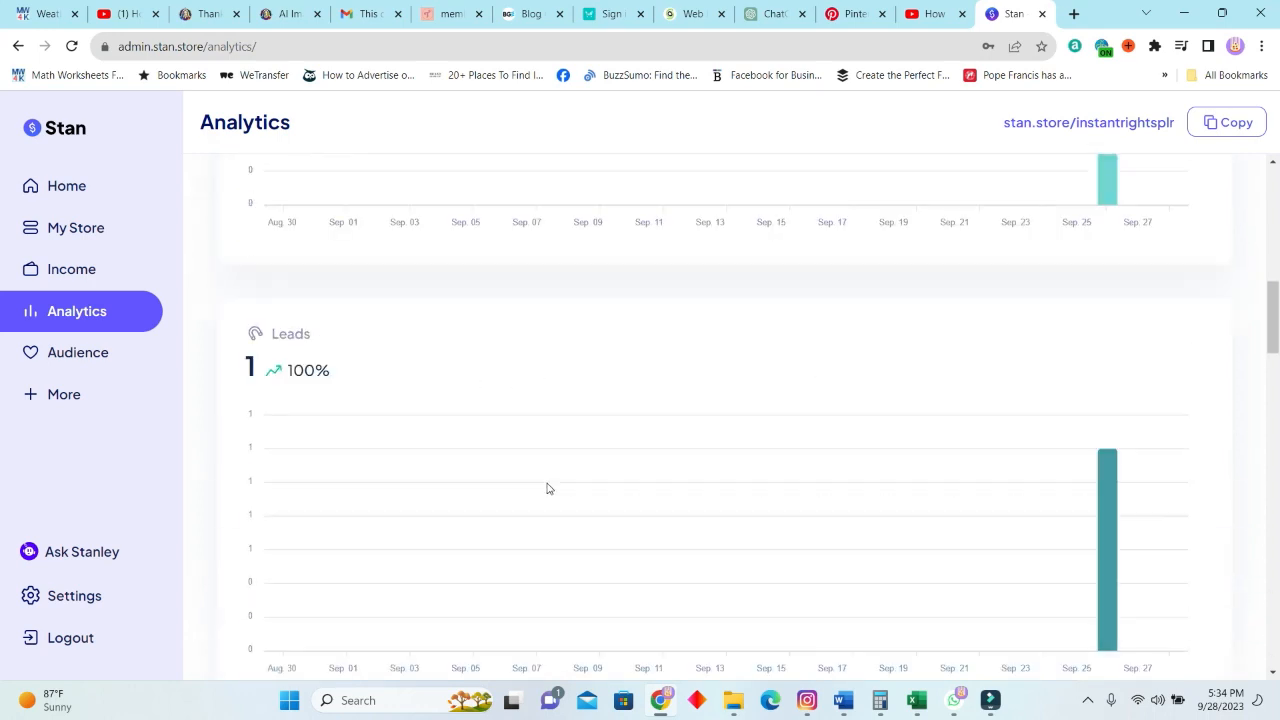
scroll(598, 409, down, 5)
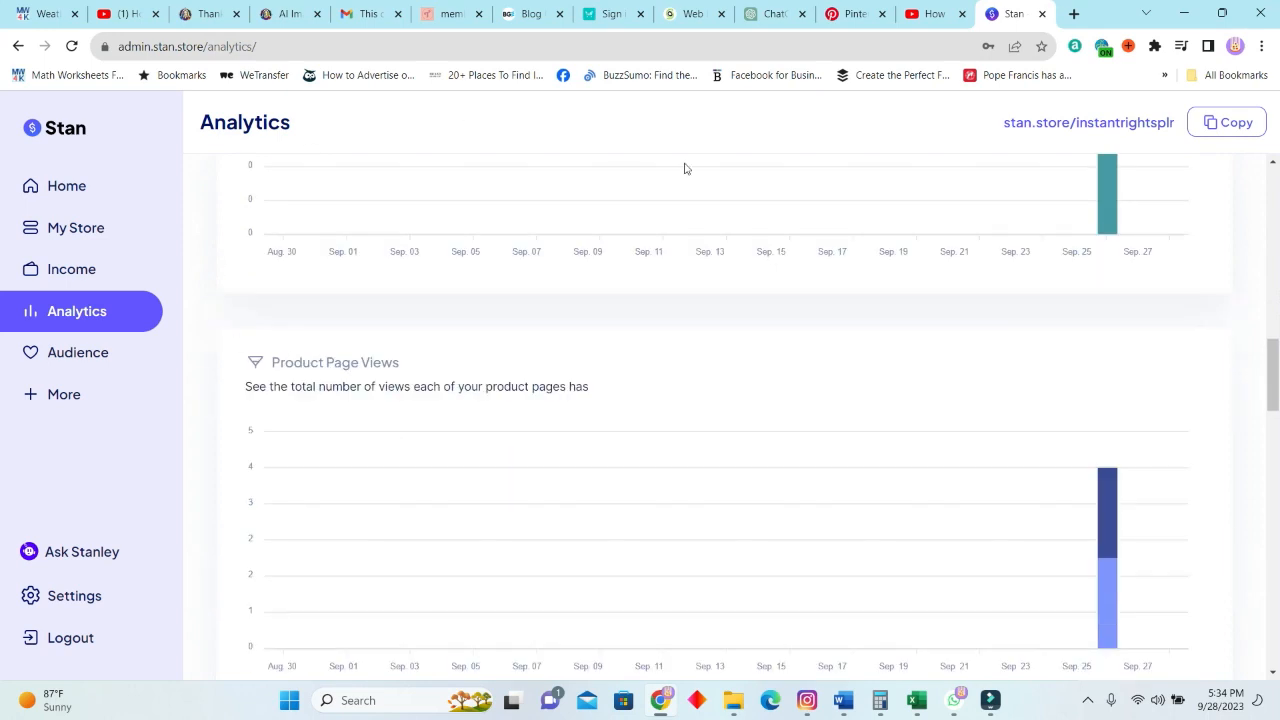
scroll(445, 334, down, 3)
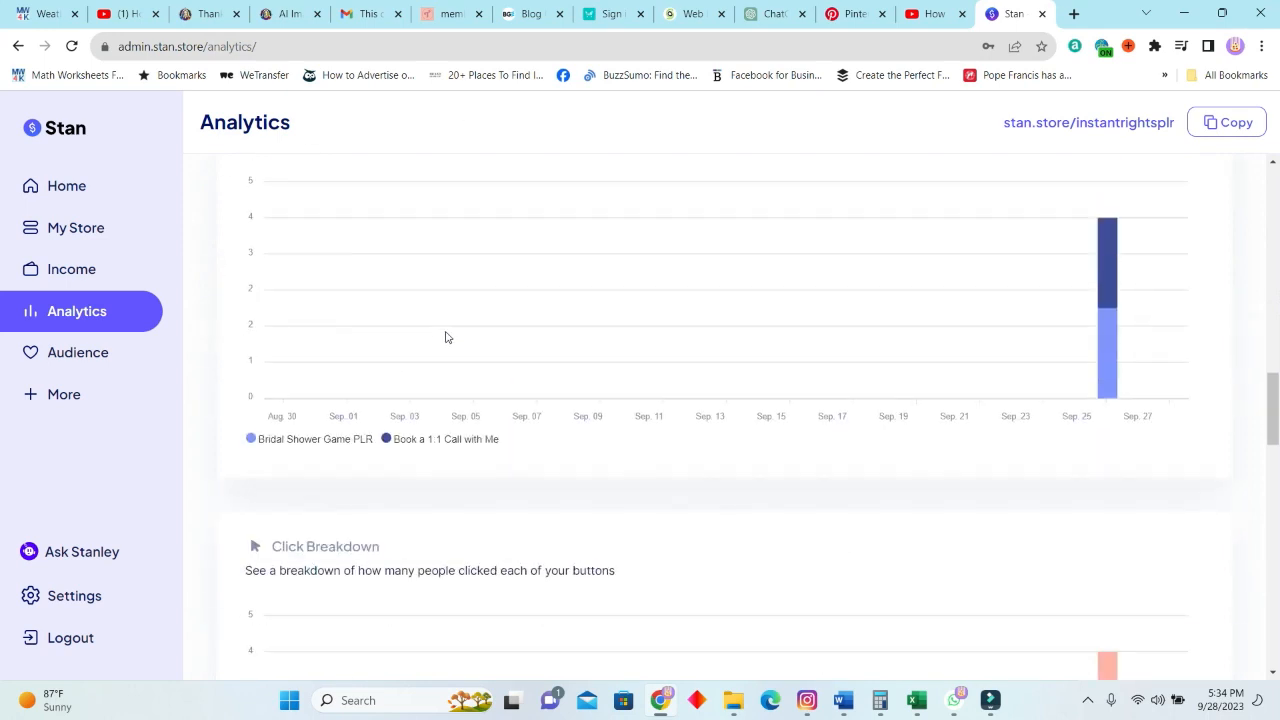
scroll(482, 382, down, 4)
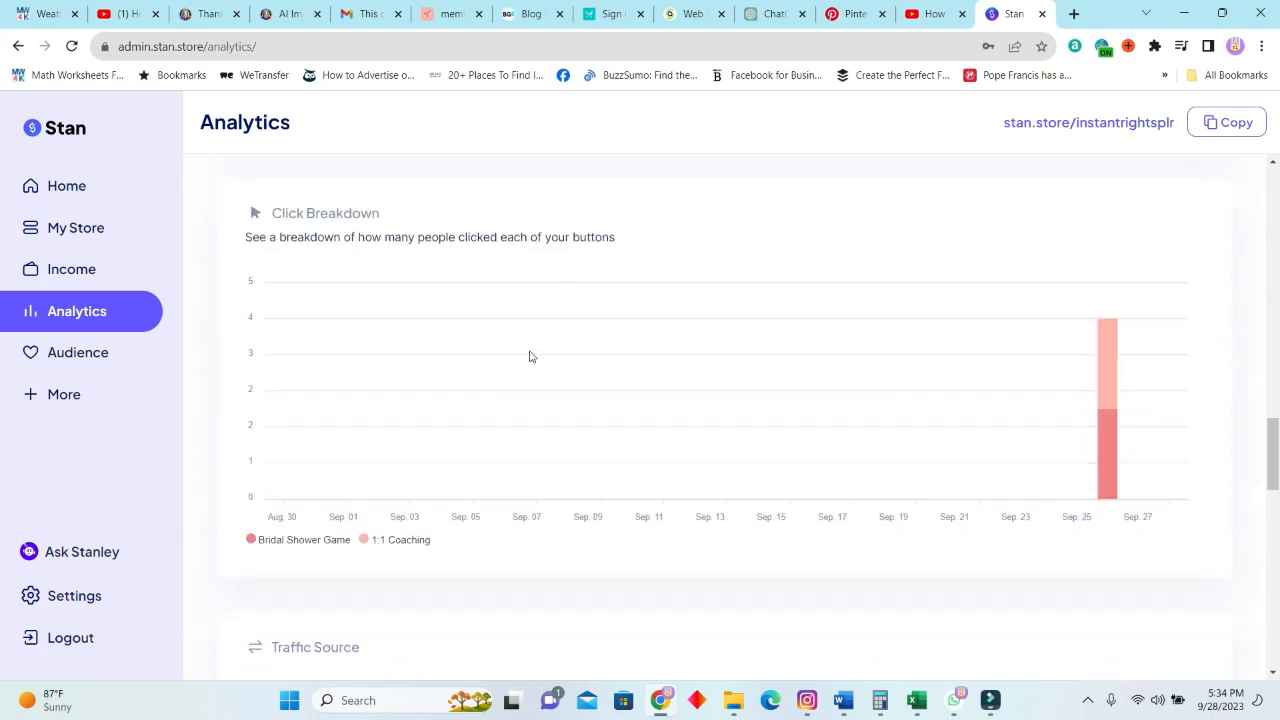
scroll(514, 346, down, 3)
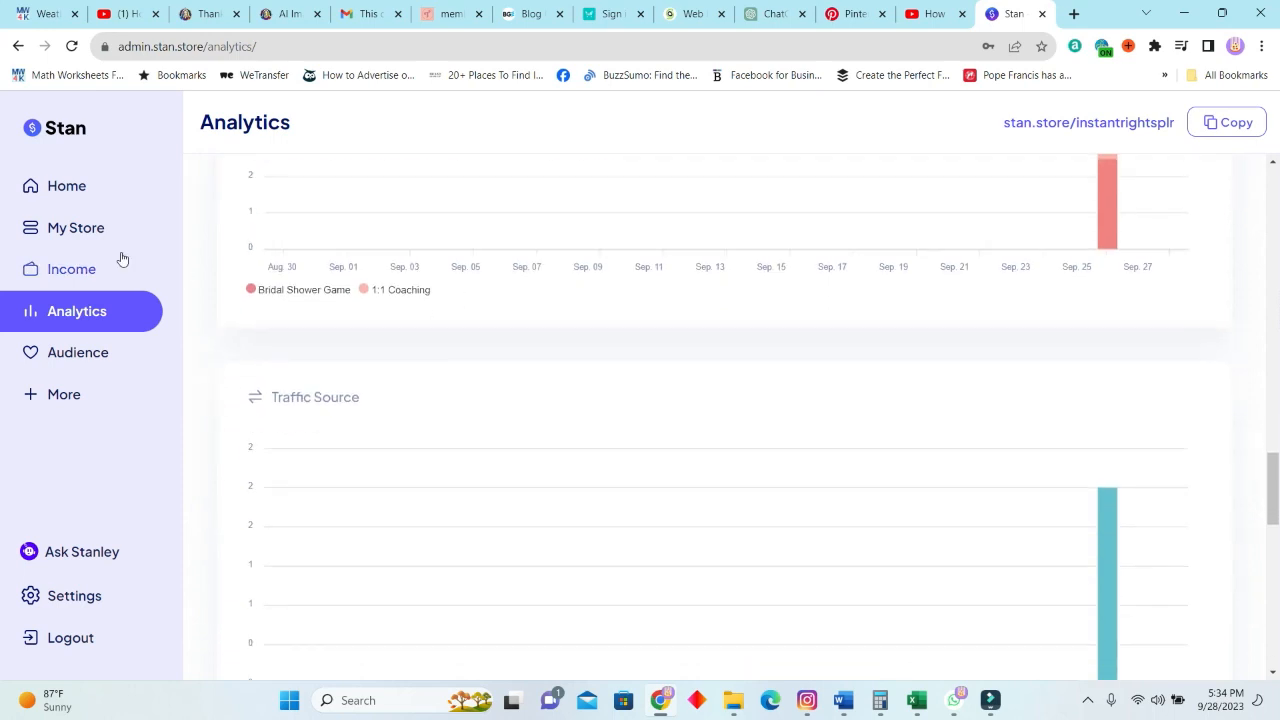
scroll(503, 409, down, 8)
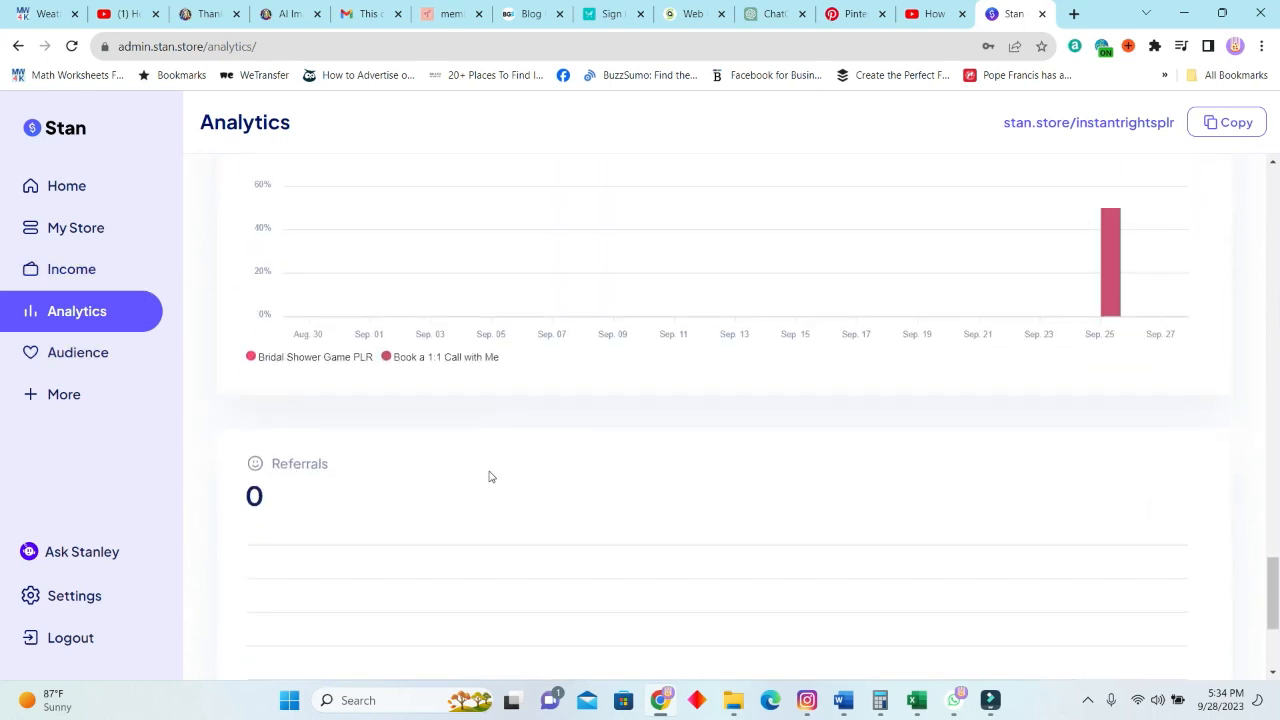
scroll(398, 483, up, 10)
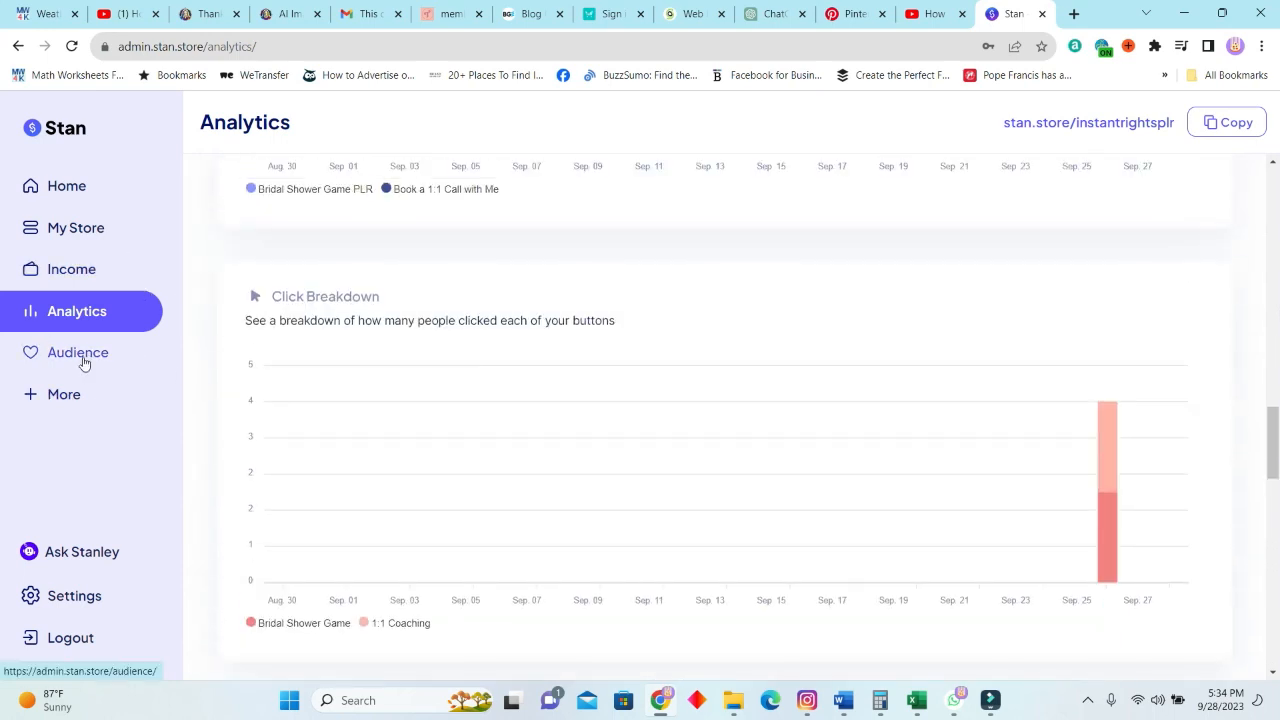
View the audience list and inspect its Purchases filter options without applying a filter.
click(80, 360)
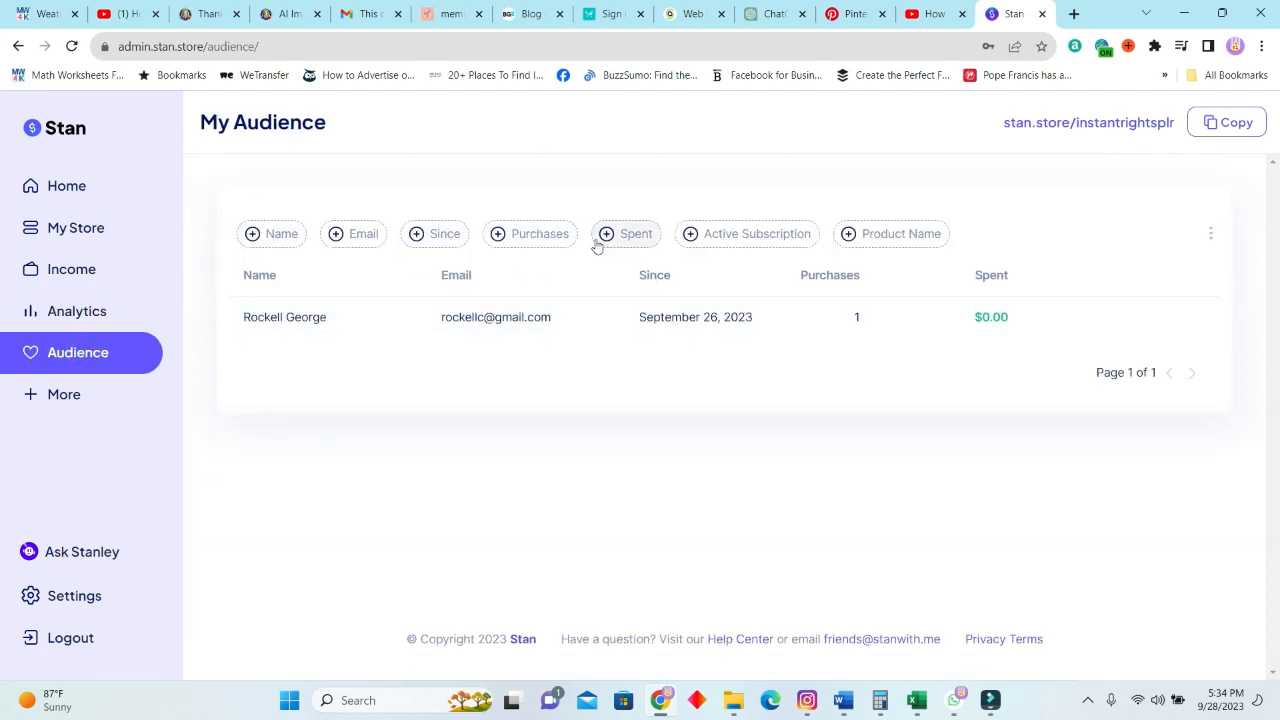
click(531, 240)
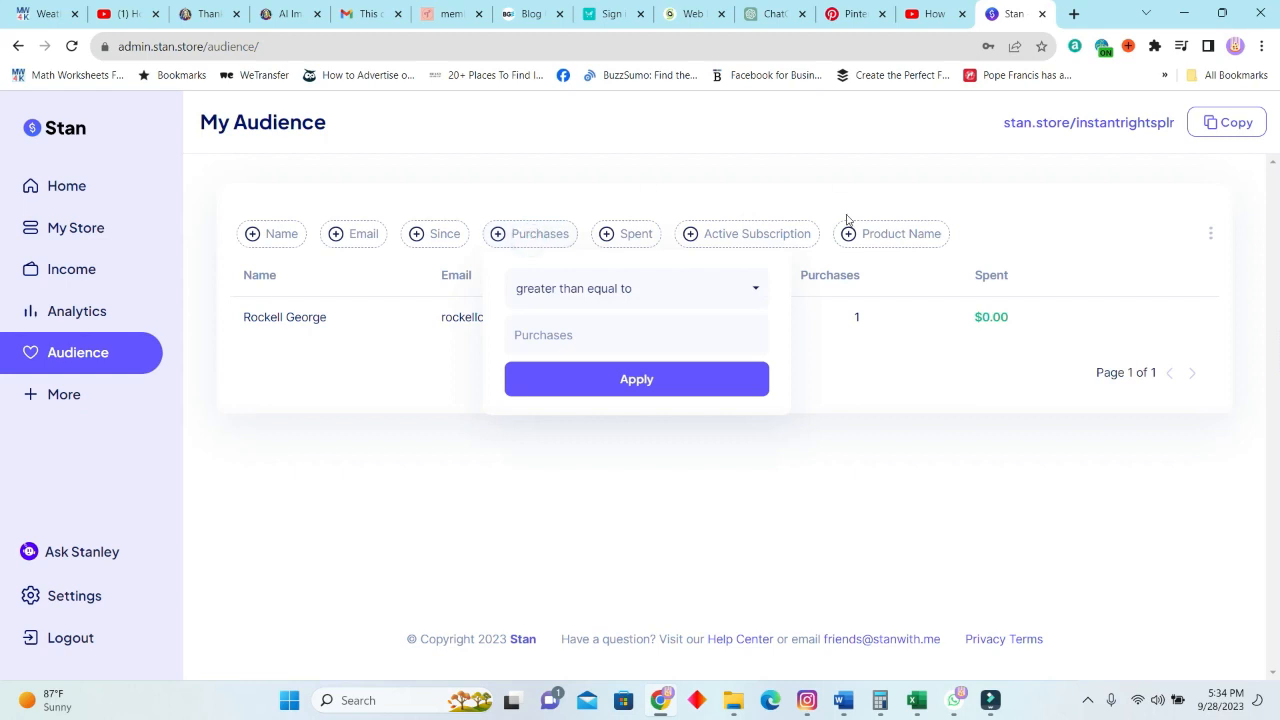
click(311, 364)
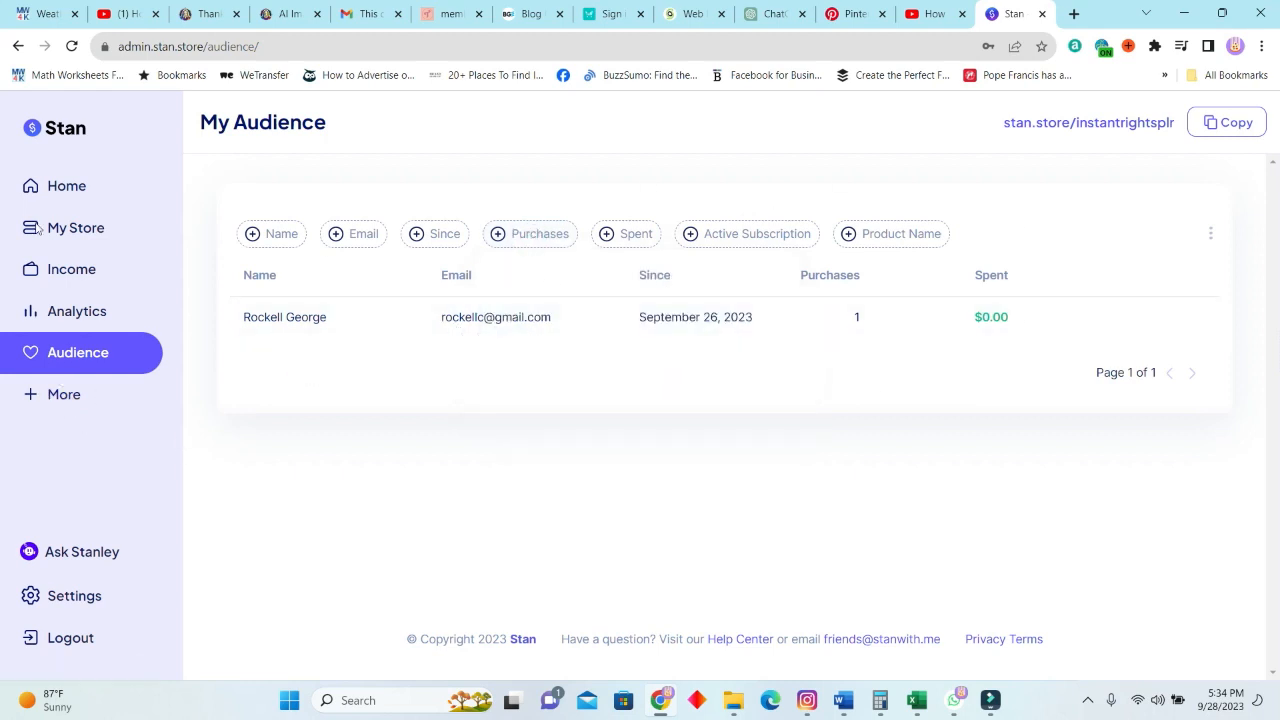
Look through the Stan Apps, Ask Stanley and Account Settings pages.
click(77, 396)
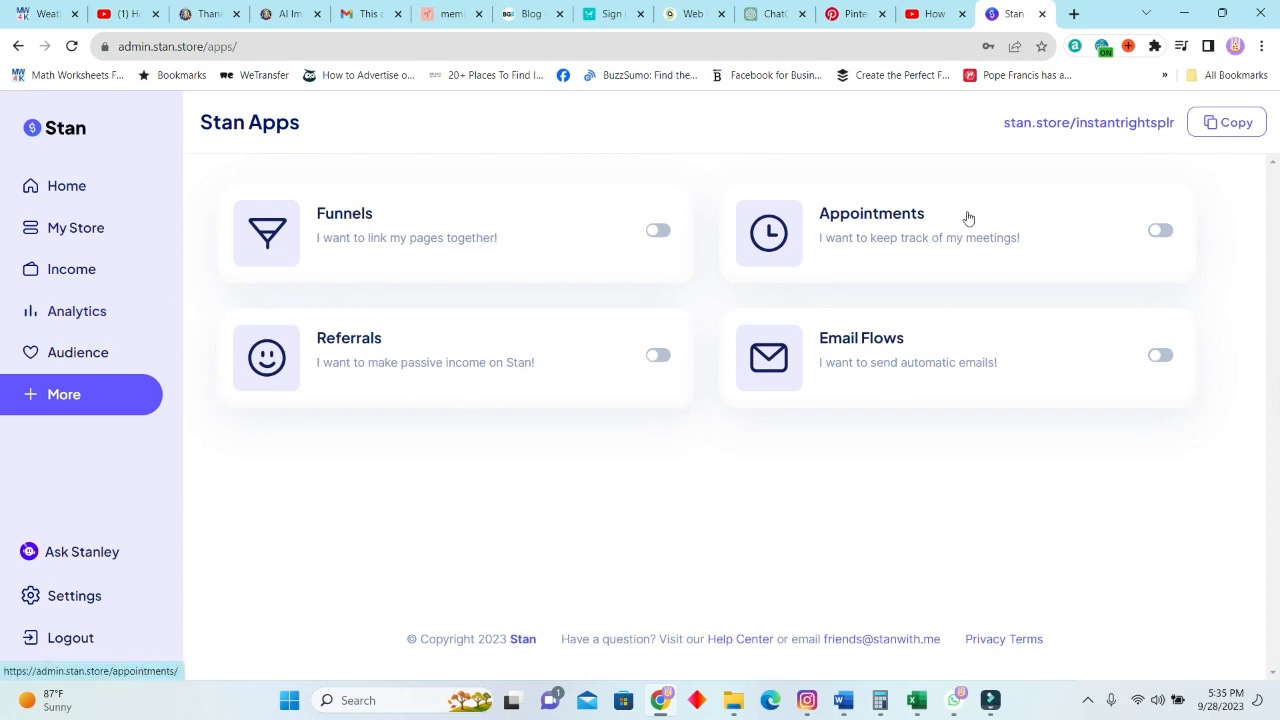
click(92, 552)
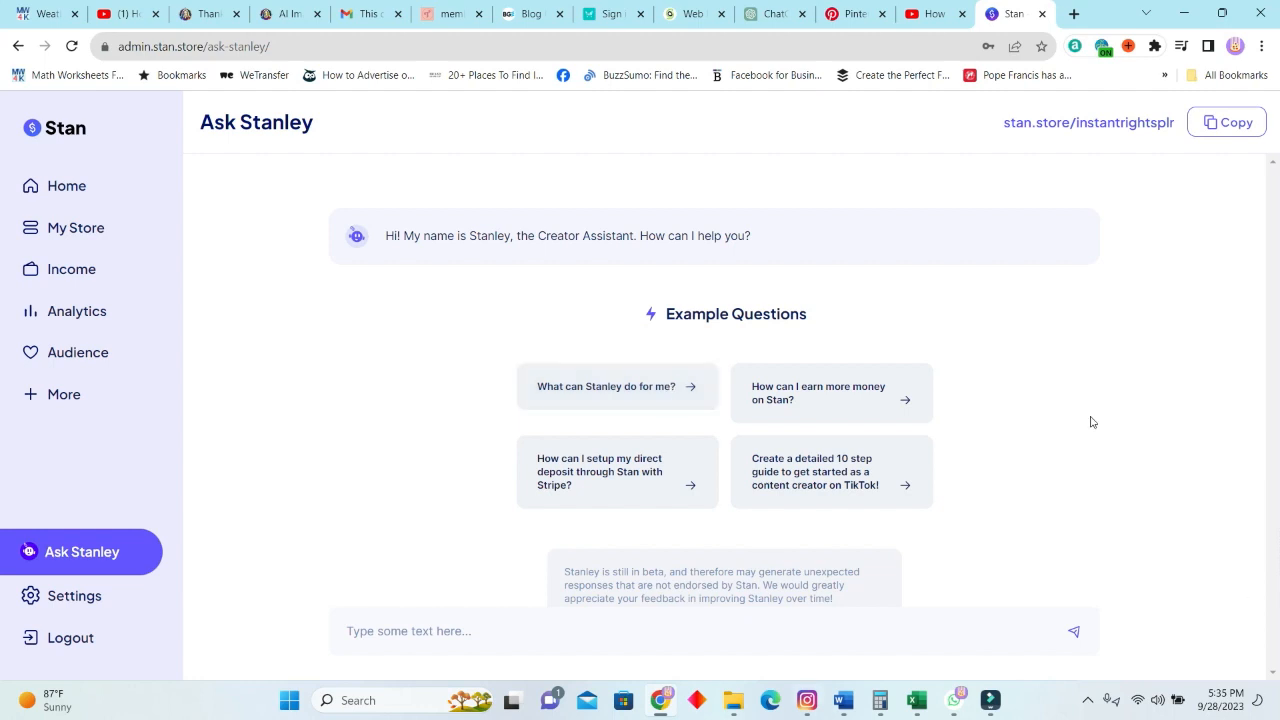
click(90, 612)
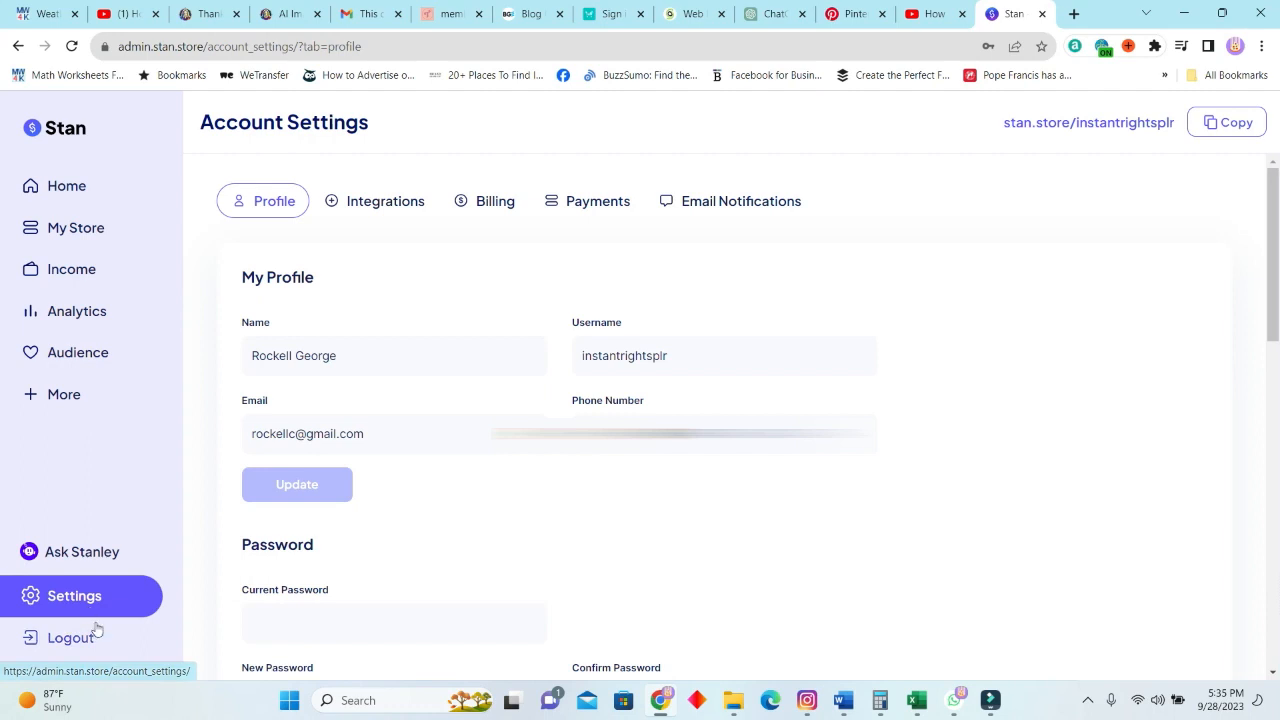
Open the store's design editor and browse the themes to select the Material theme.
click(78, 240)
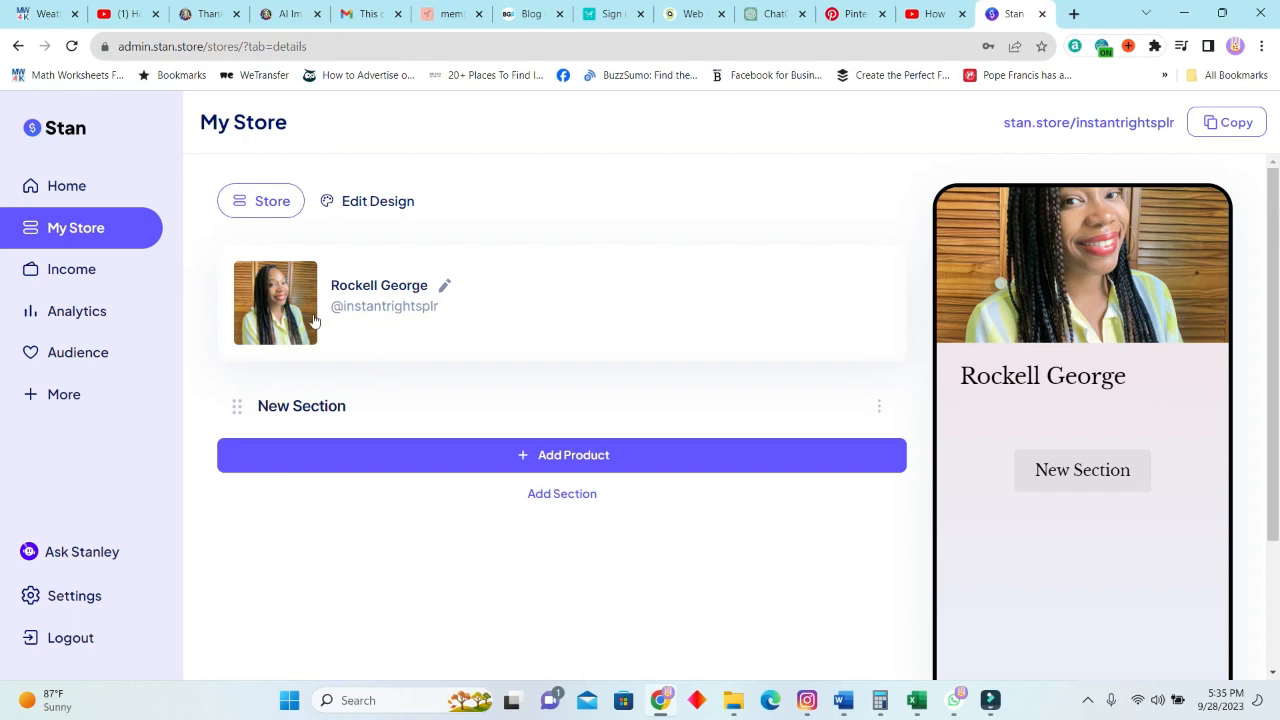
click(391, 199)
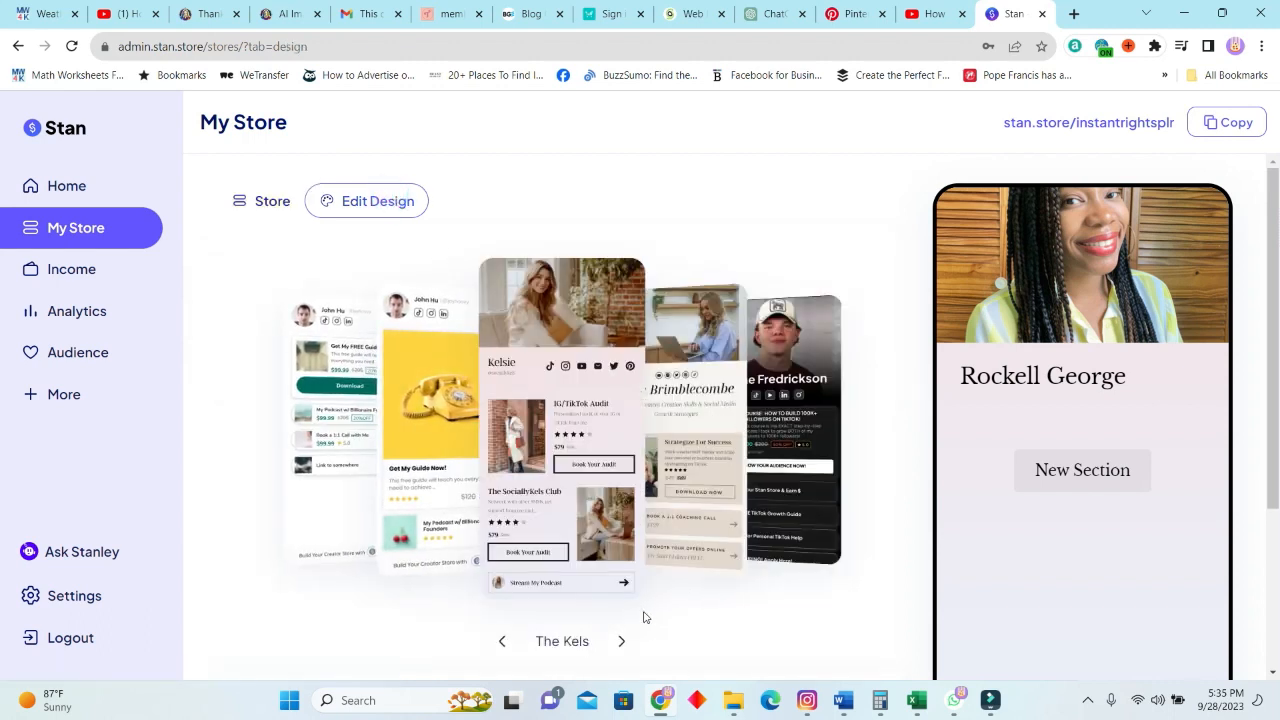
click(620, 641)
click(620, 641)
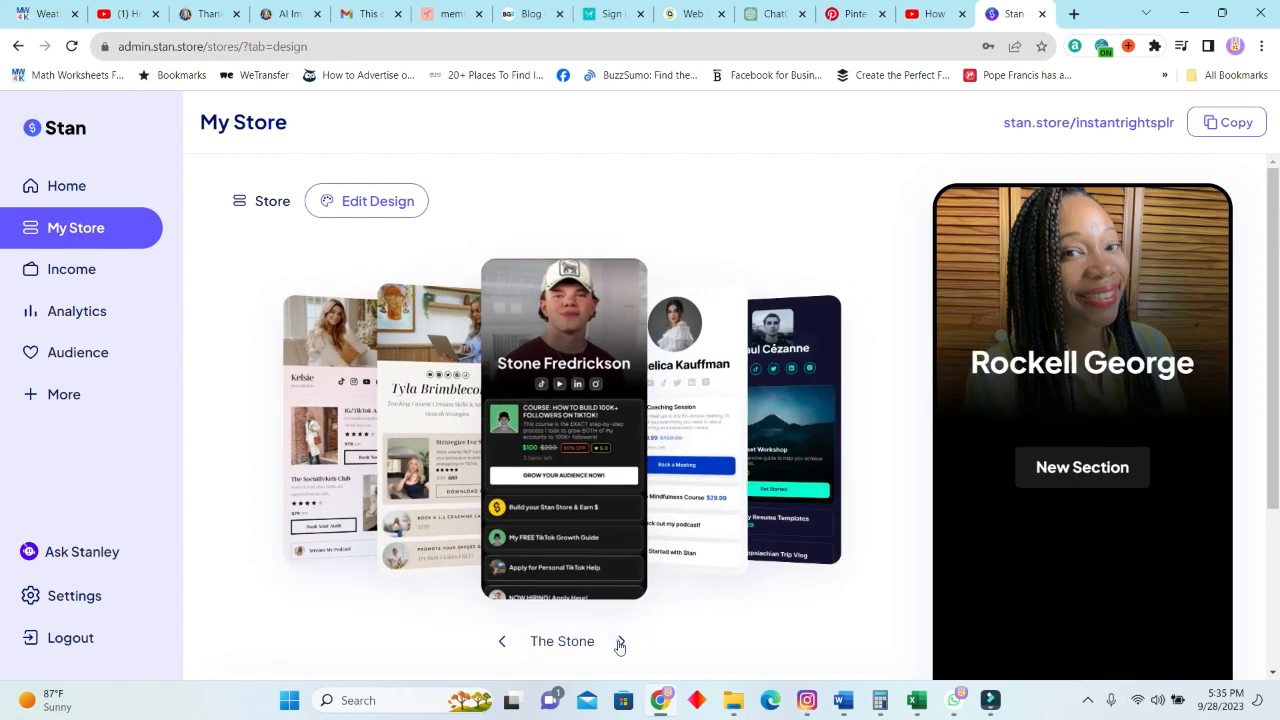
click(620, 641)
click(620, 641)
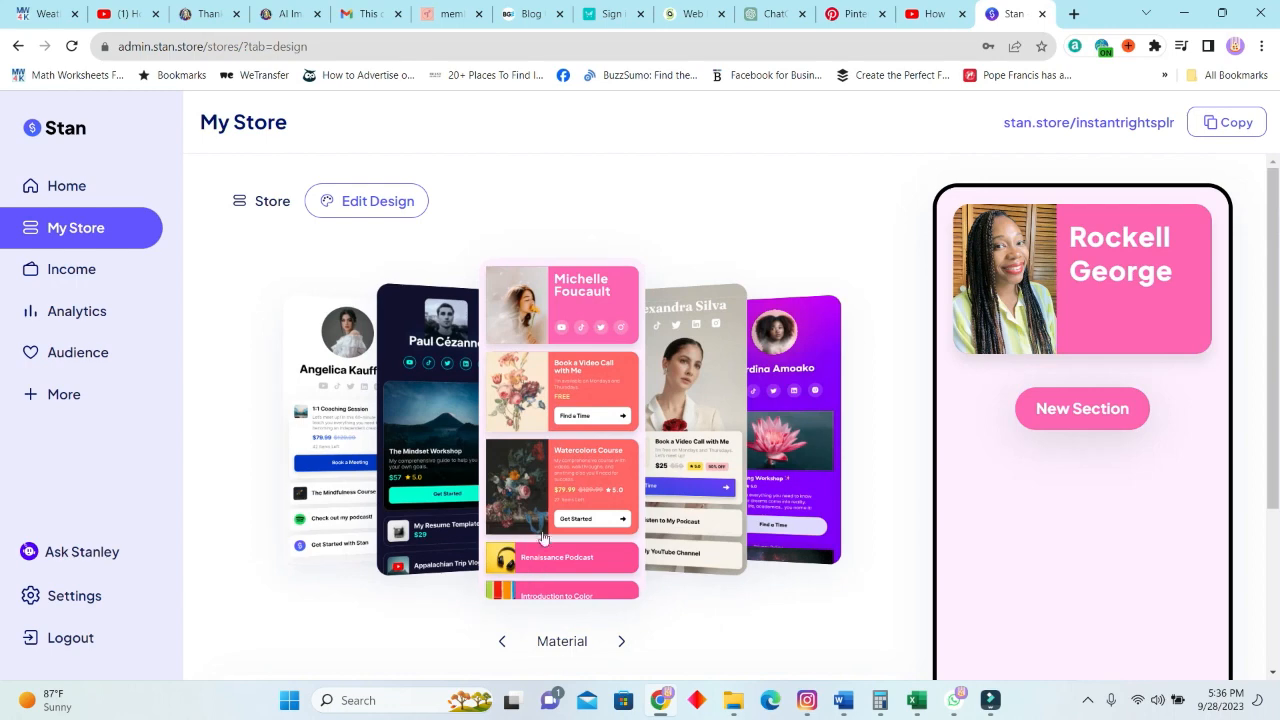
Check the Material theme's two colour pickers and the font choices, keep Plus Jakarta Sans, and save the store design.
scroll(660, 554, down, 3)
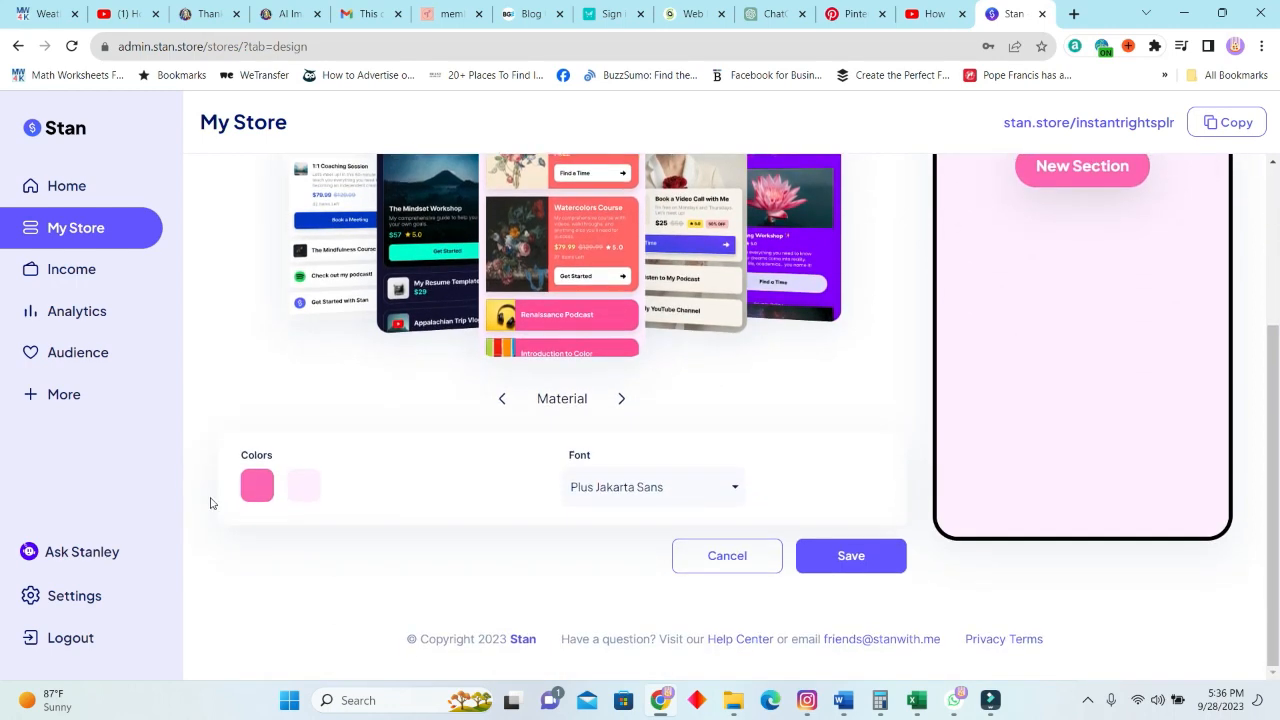
click(257, 486)
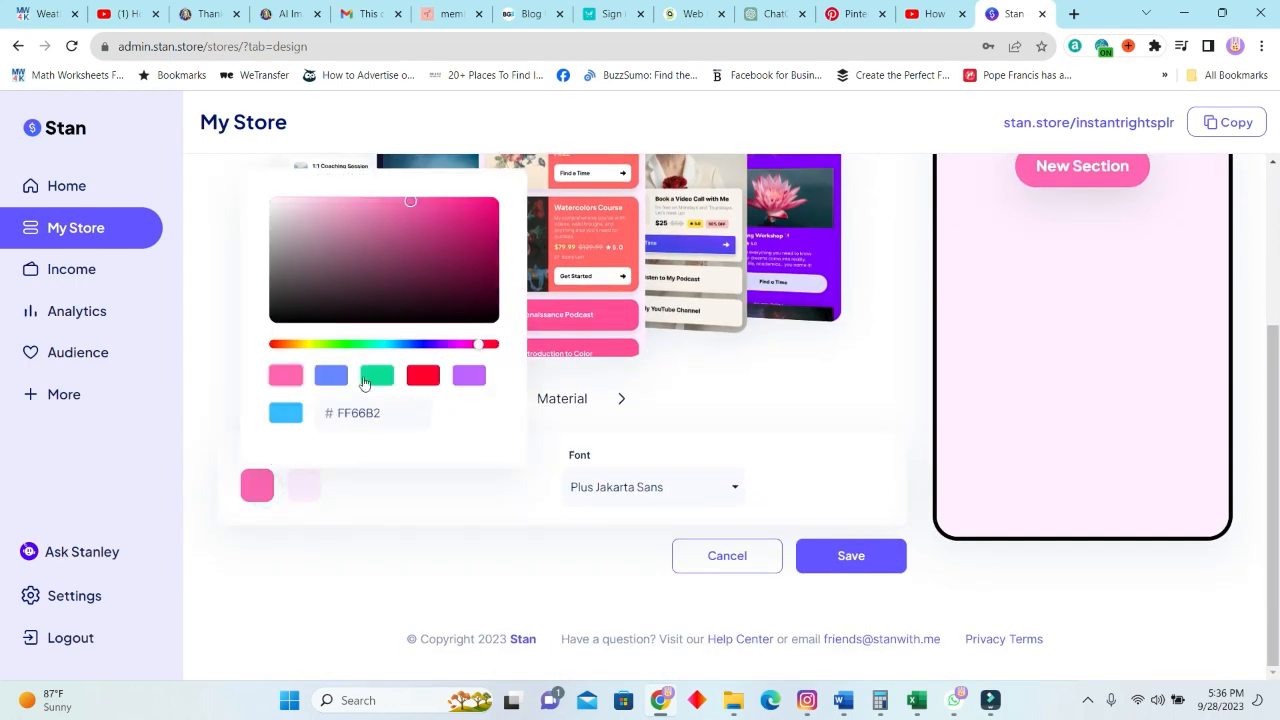
click(303, 485)
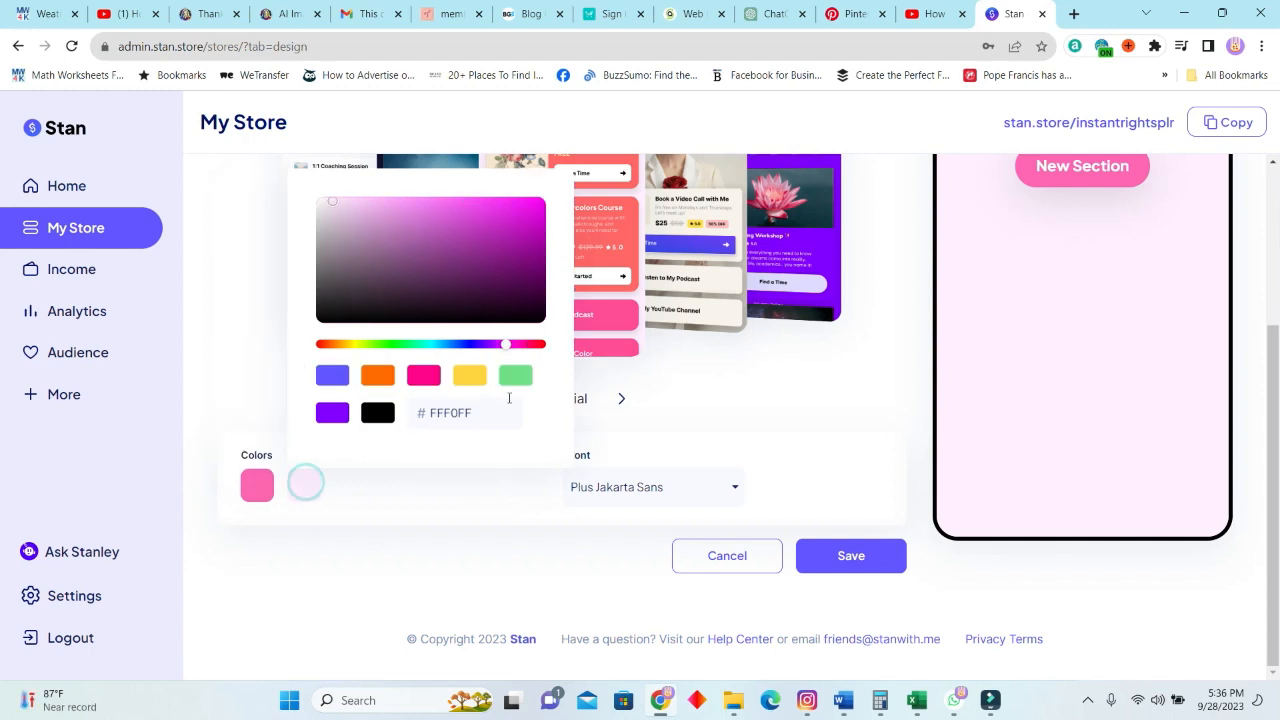
click(652, 422)
click(706, 489)
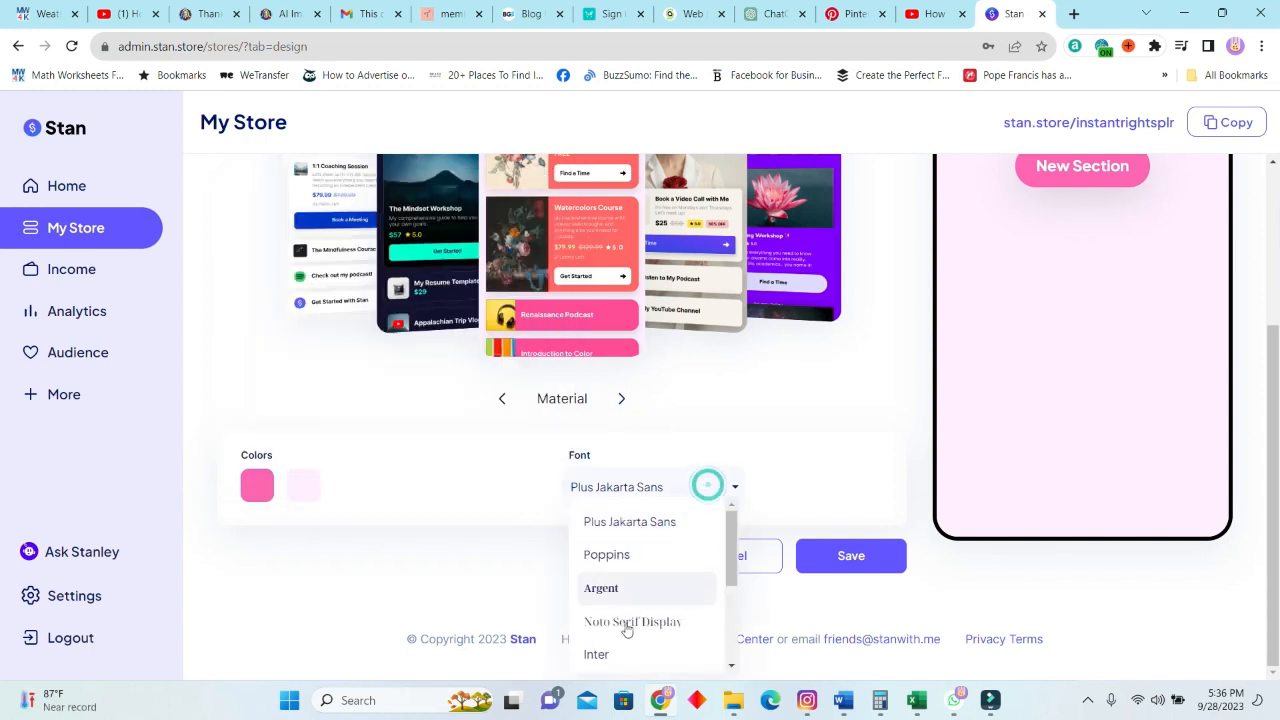
scroll(638, 572, down, 5)
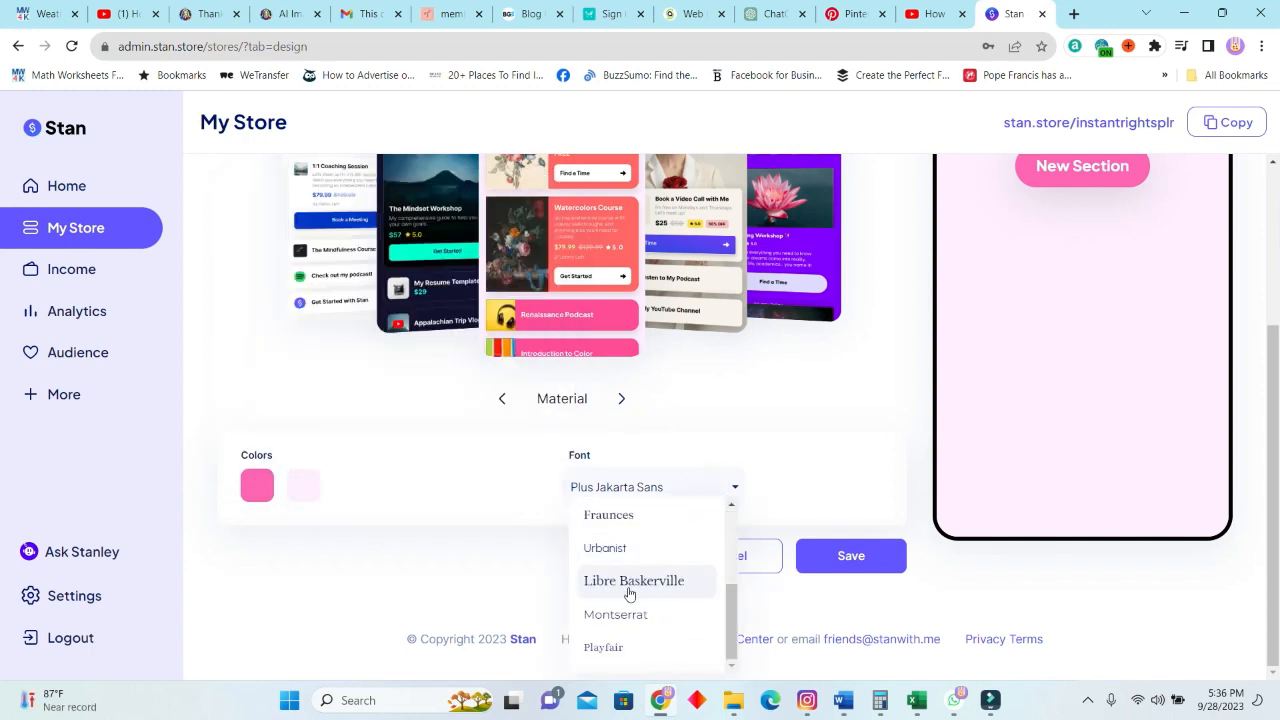
click(755, 484)
click(863, 555)
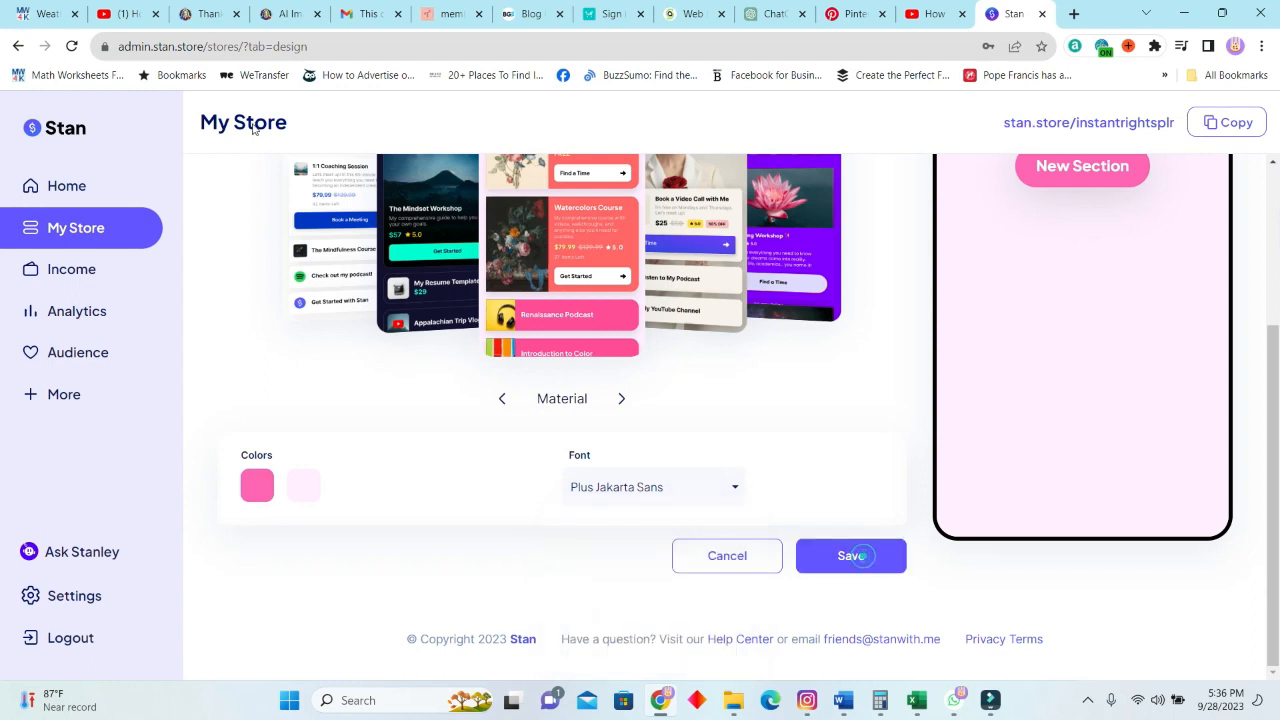
Open the store's profile header for editing and change the display name to "Instant Rights".
click(297, 312)
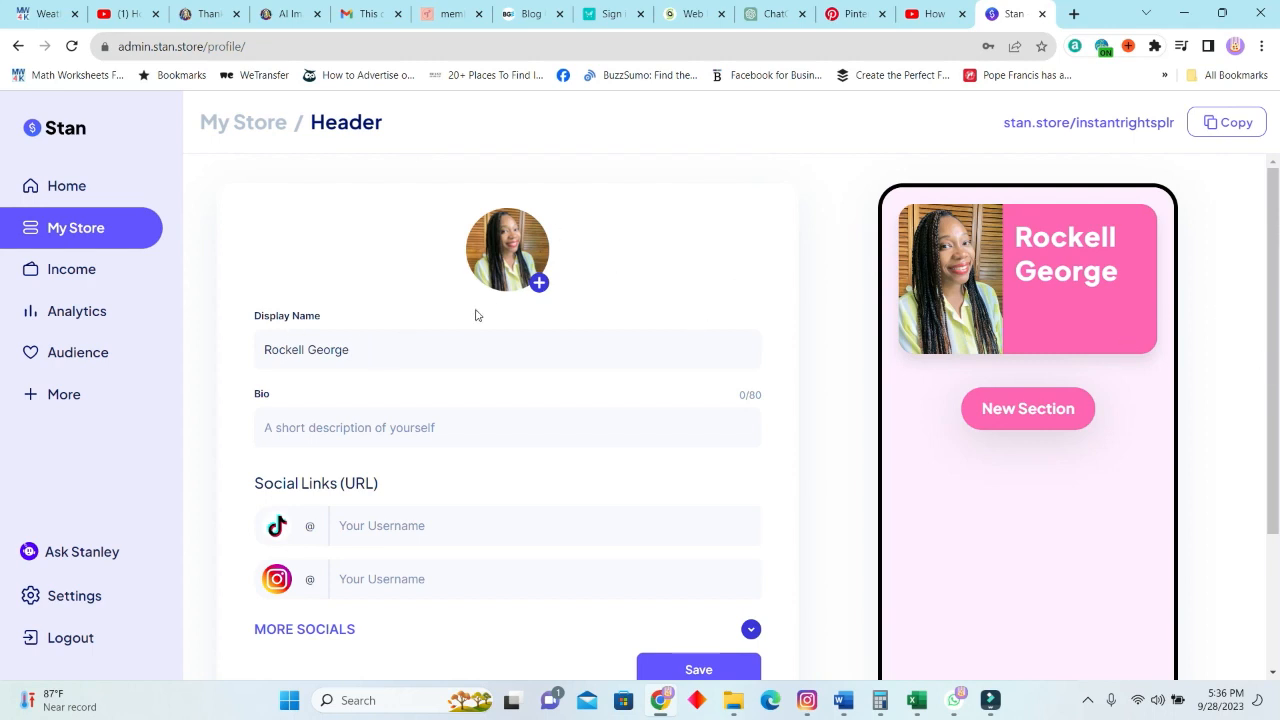
triple_click(420, 355)
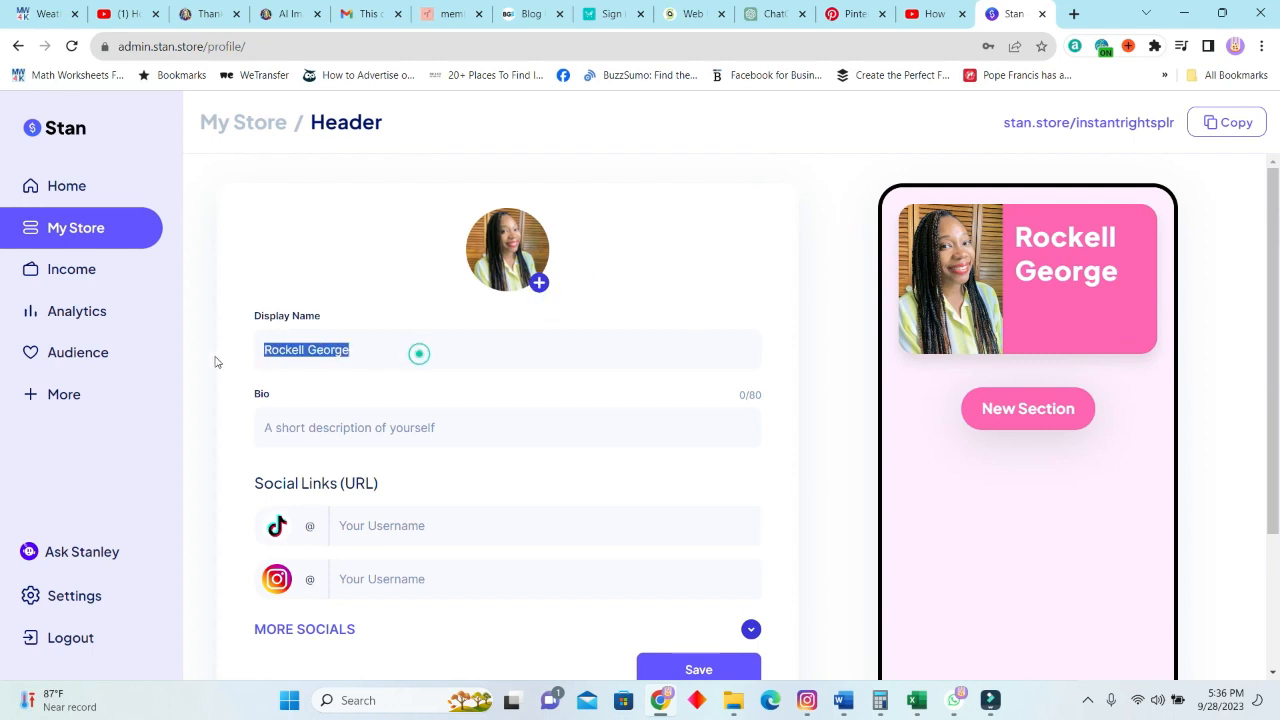
text(Ubn)
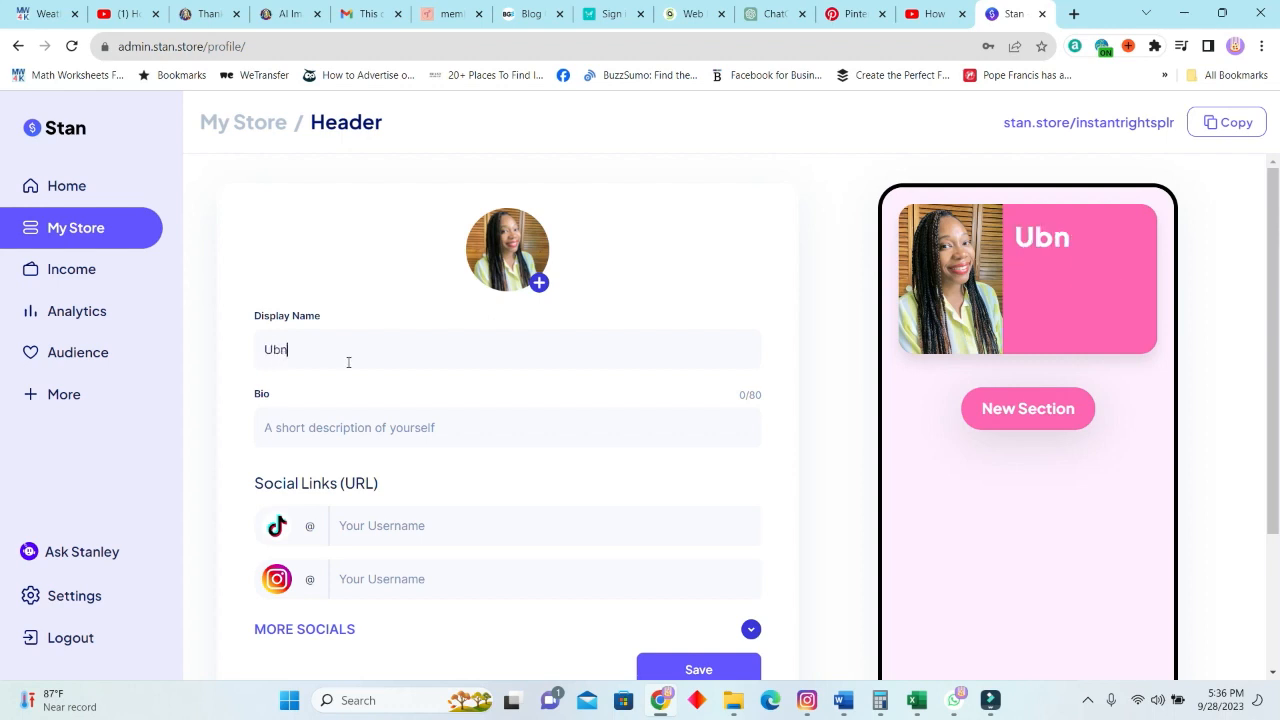
key(BackSpace)
key(BackSpace)
key(BackSpace)
text(Instant Rights)
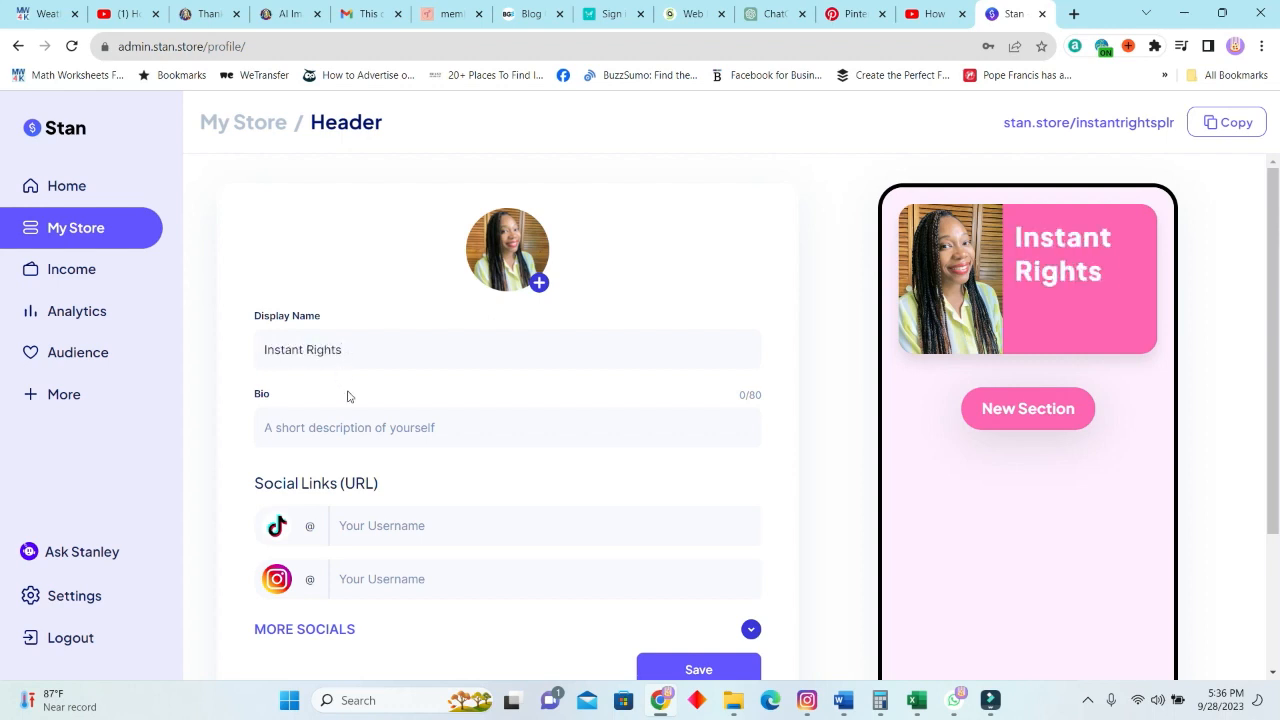
Enter the bio "We sell done for you templates", set the Instagram username to instantrights, and save the header.
click(346, 391)
click(304, 420)
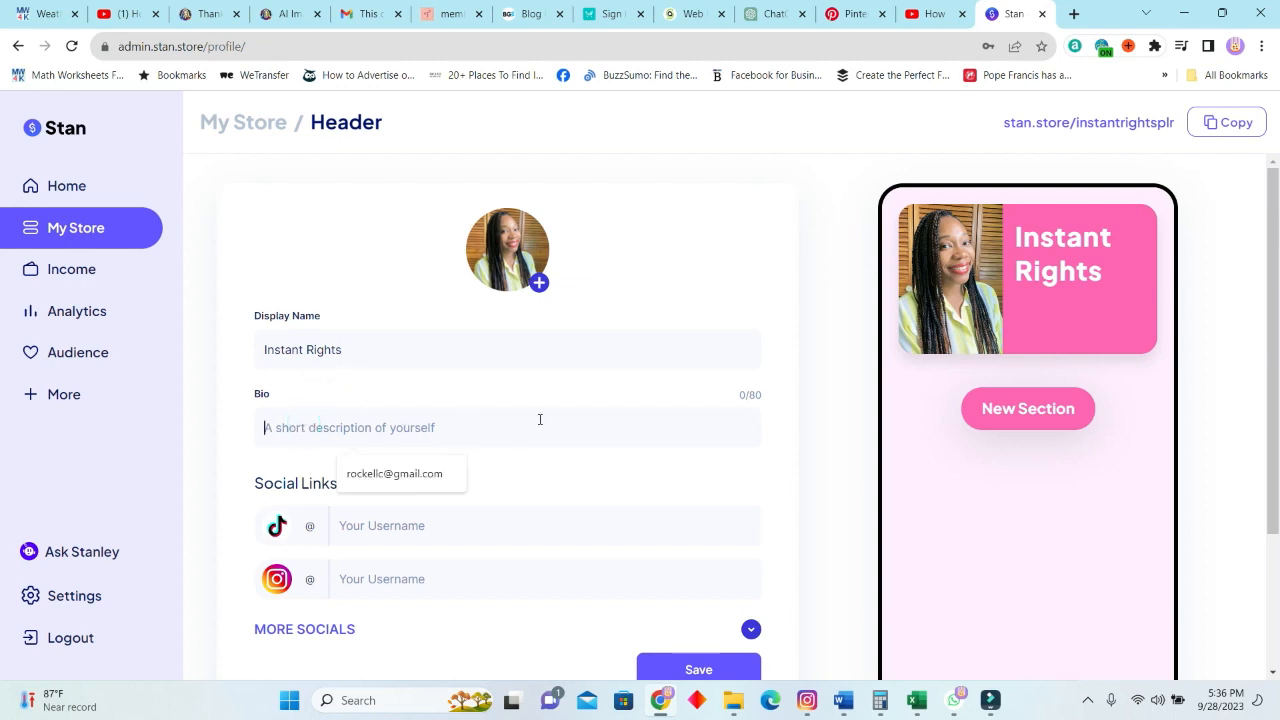
text(We sell done for you templates)
scroll(436, 318, down, 2)
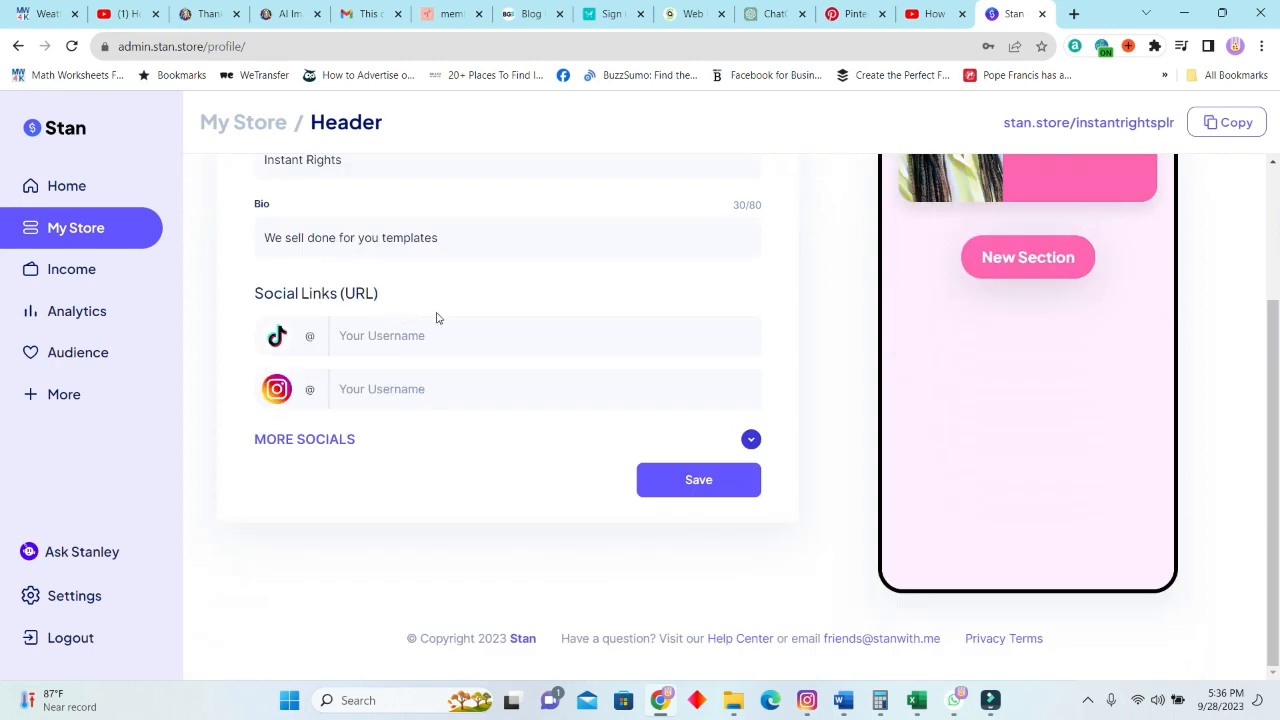
click(428, 336)
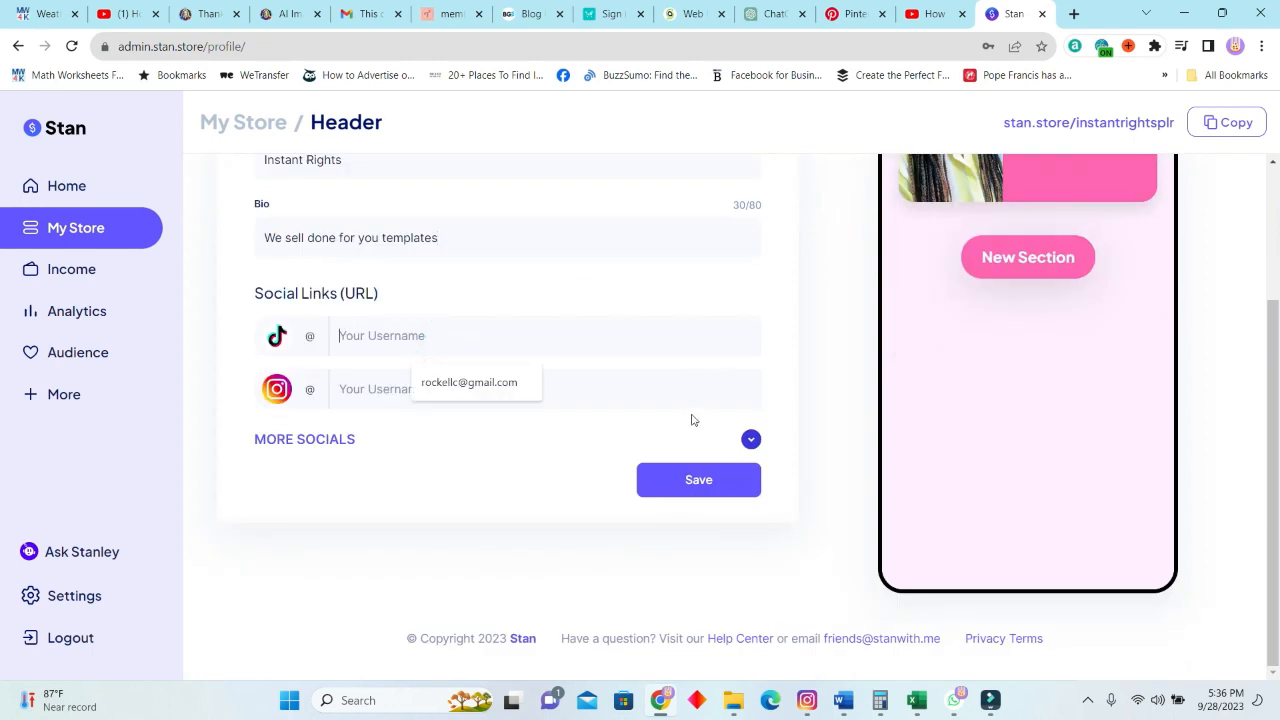
click(705, 484)
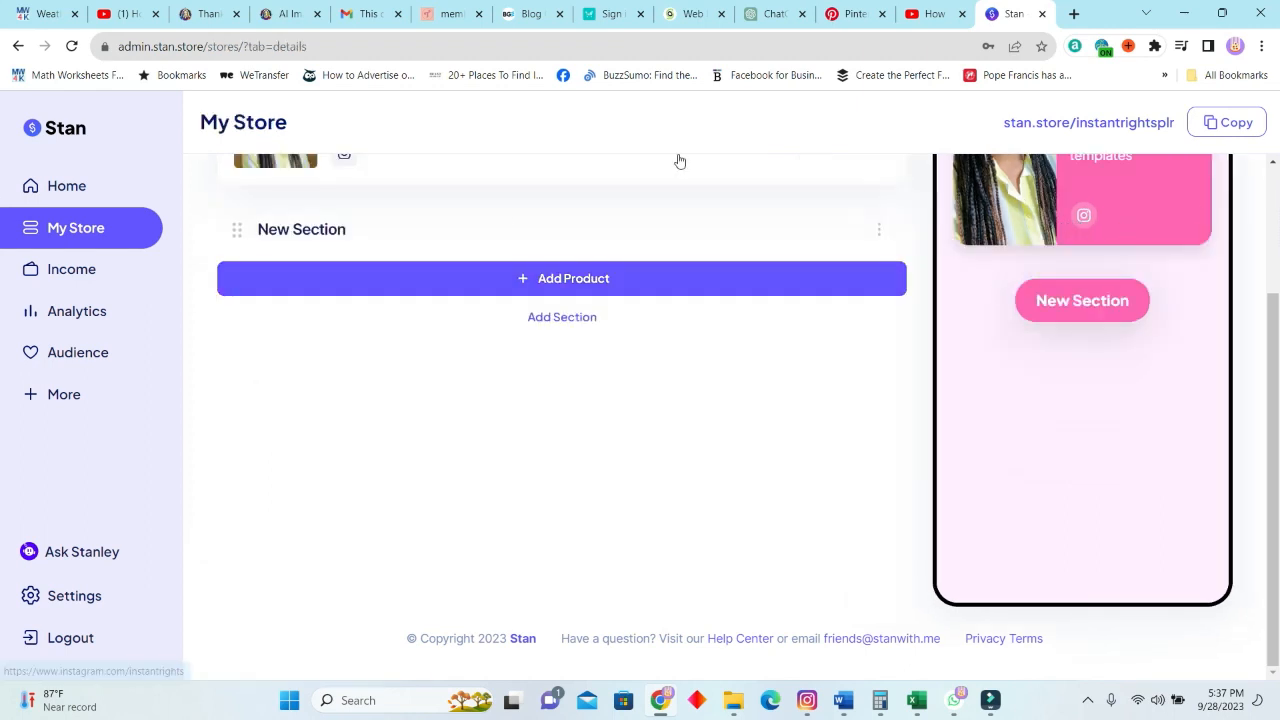
Reopen the profile header, expand and review the additional social link fields without filling any, and save.
scroll(348, 304, up, 2)
click(279, 306)
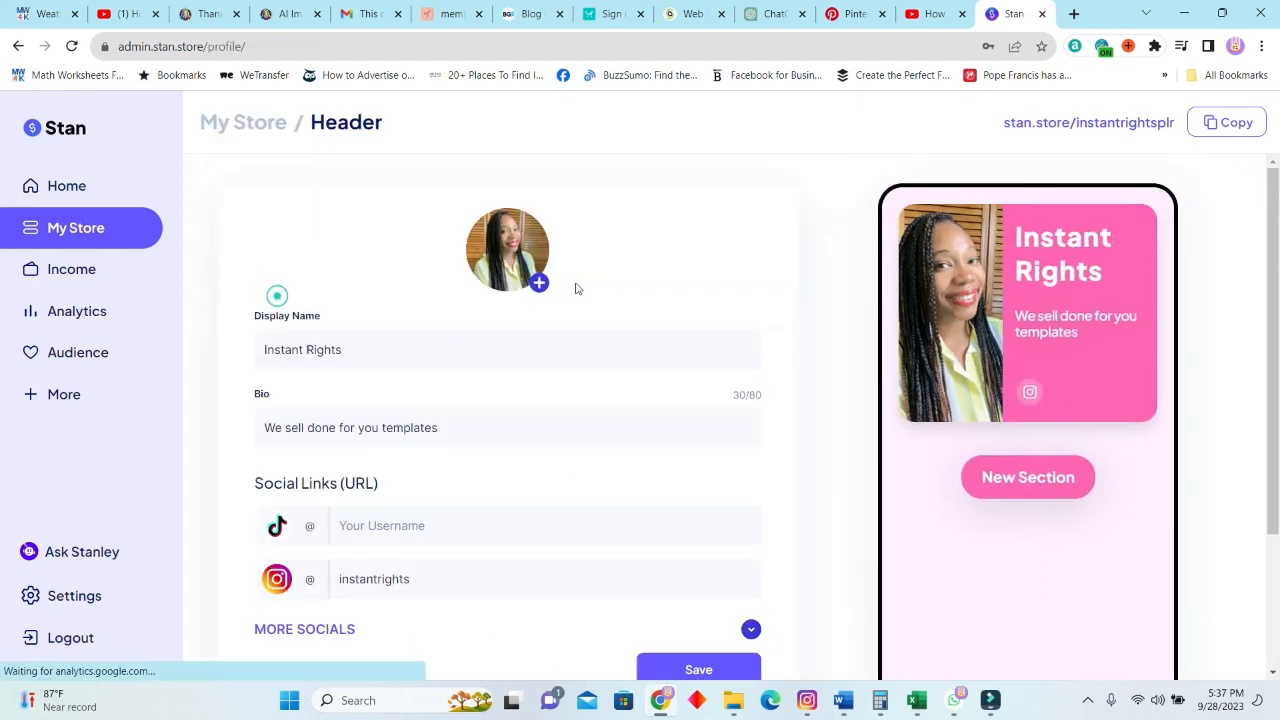
scroll(594, 440, down, 3)
click(751, 439)
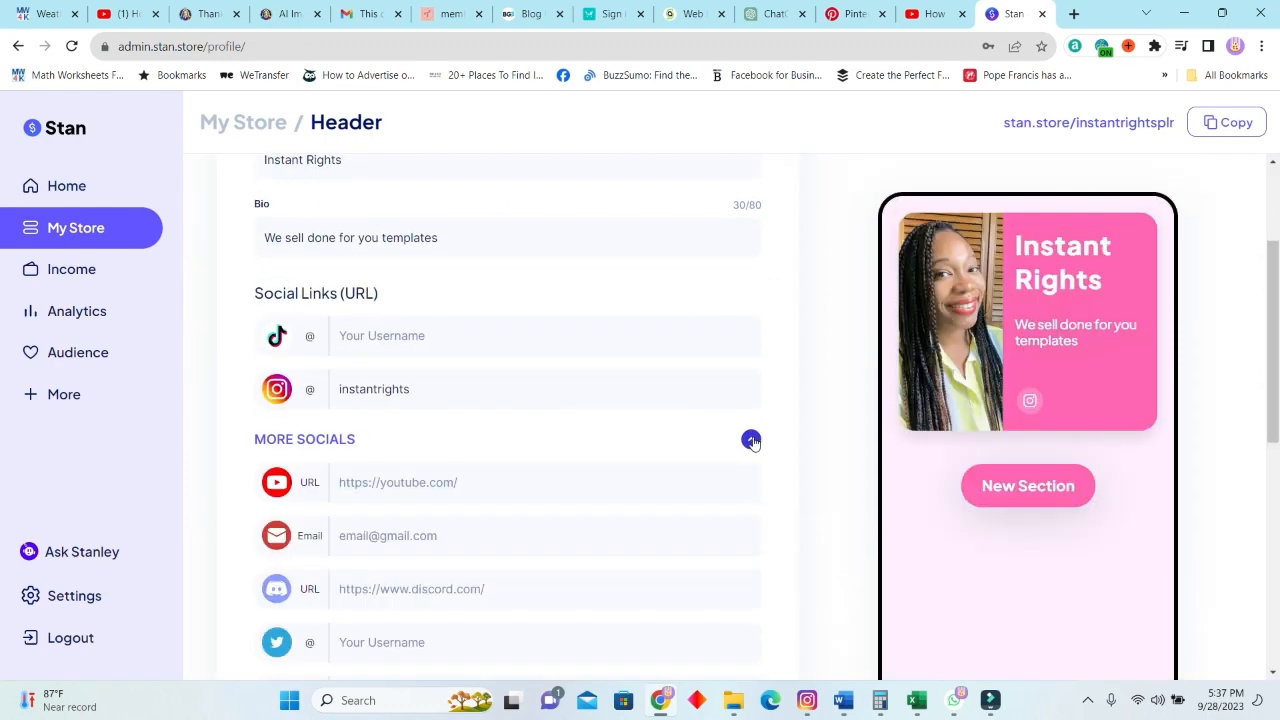
scroll(383, 478, down, 4)
scroll(383, 478, down, 3)
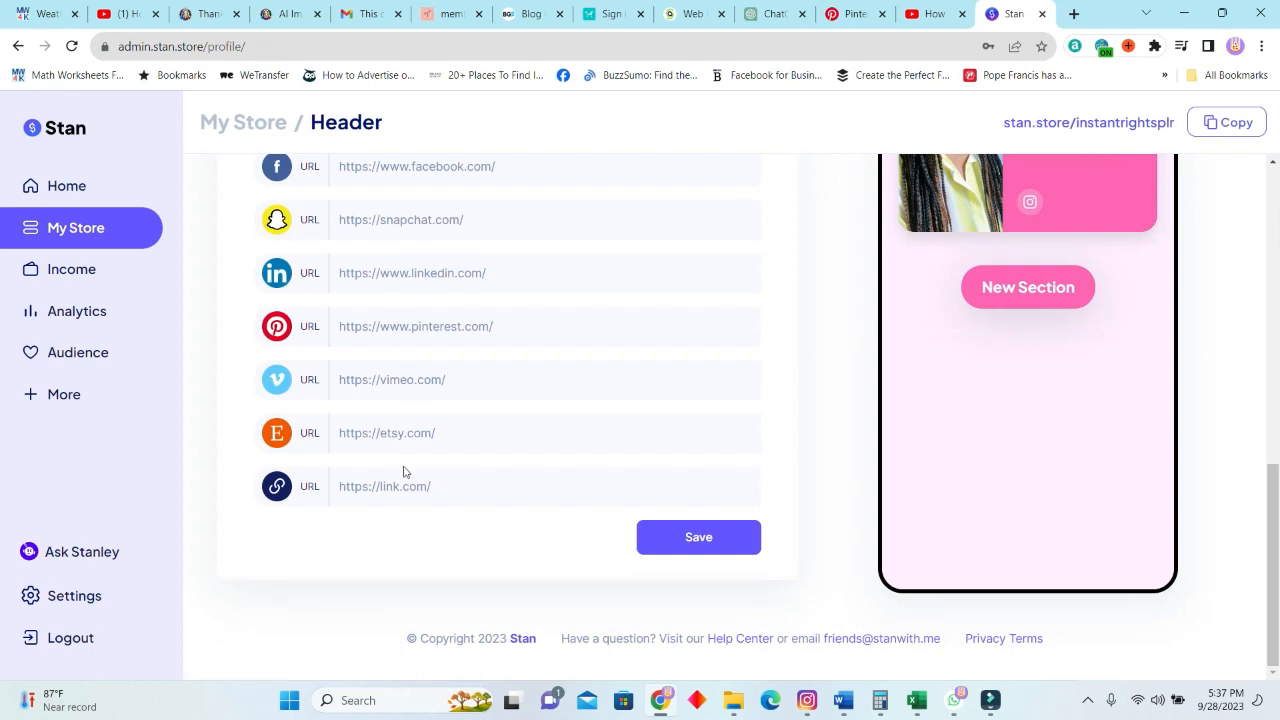
click(752, 538)
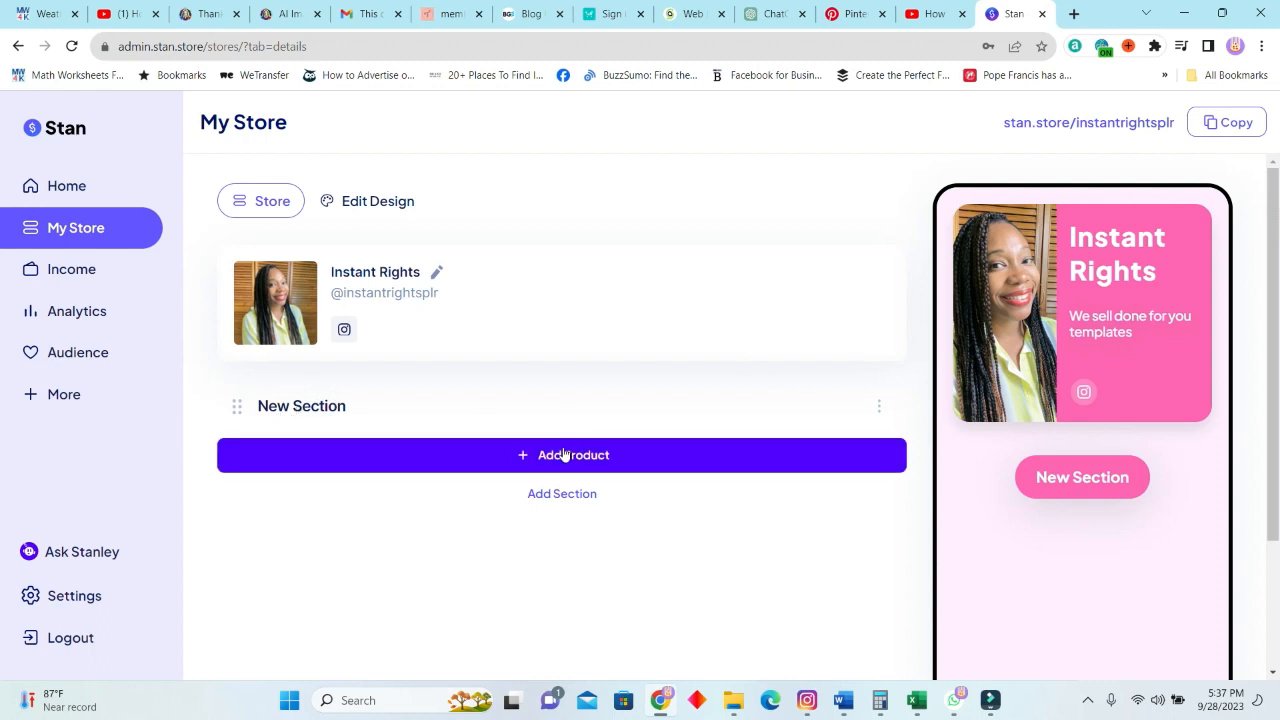
Rename the store's "New Section" to "PLR Digital Products" and save the section.
click(307, 405)
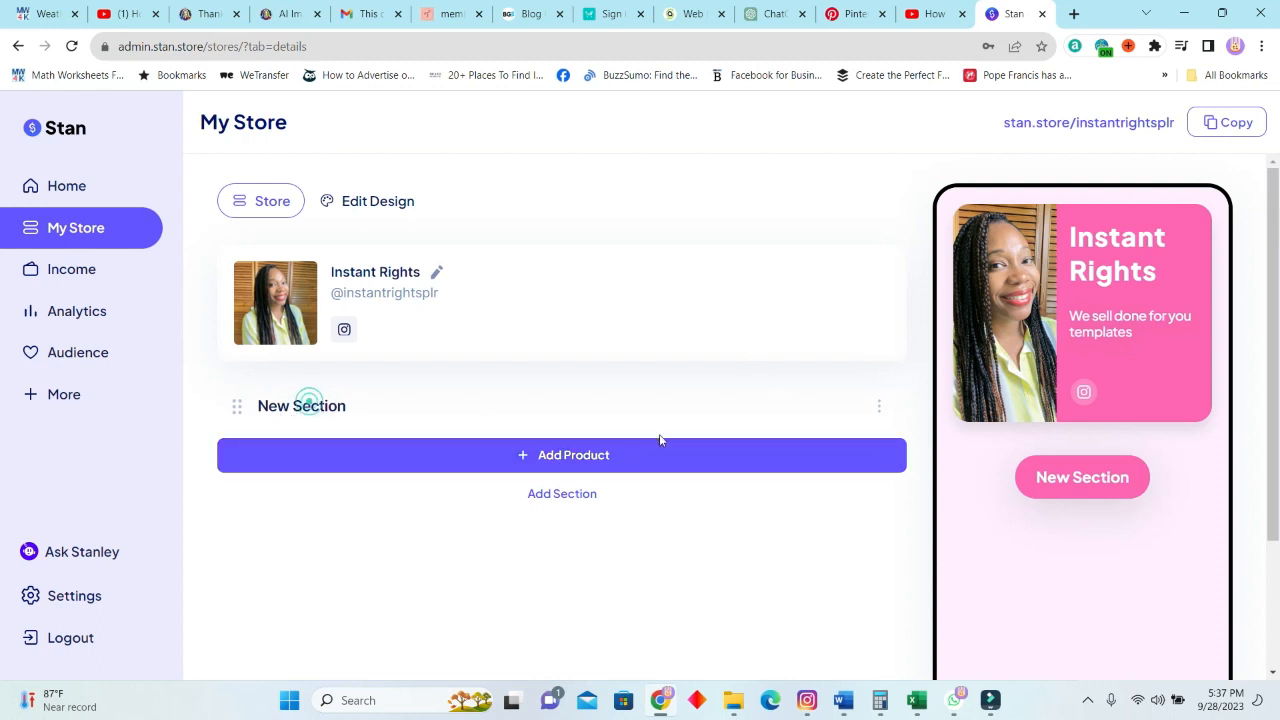
click(879, 406)
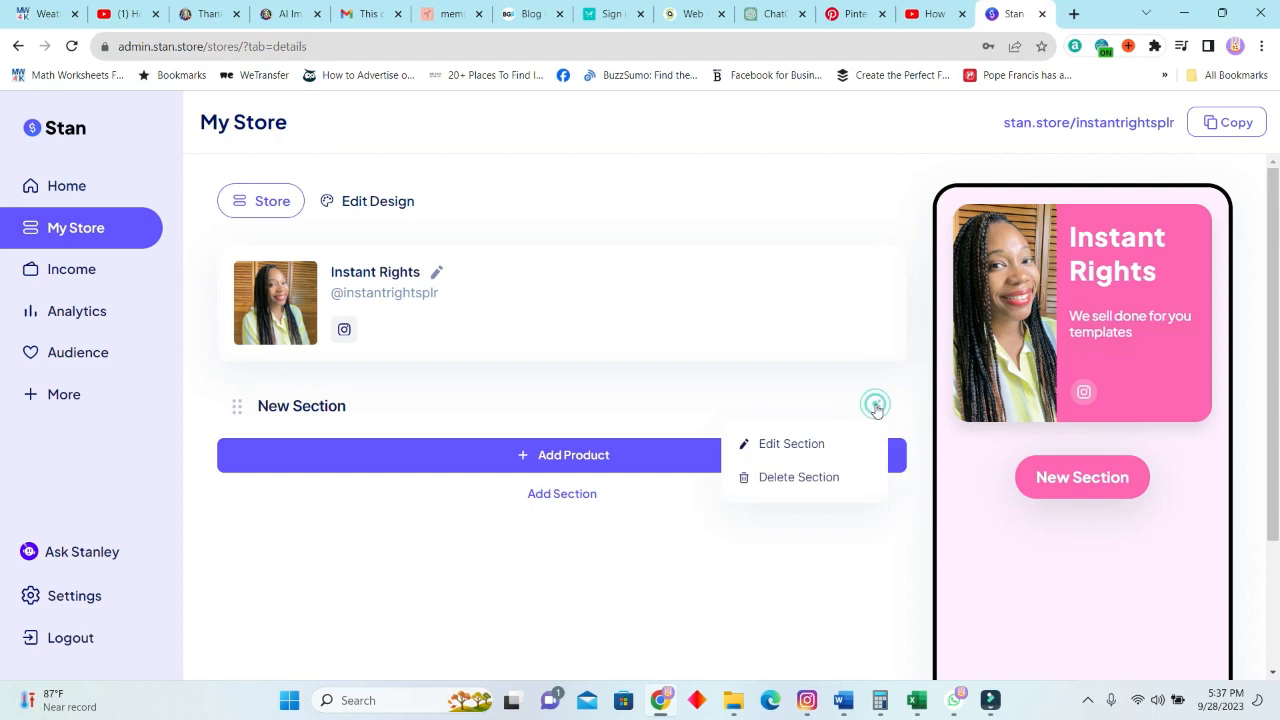
click(814, 445)
click(580, 353)
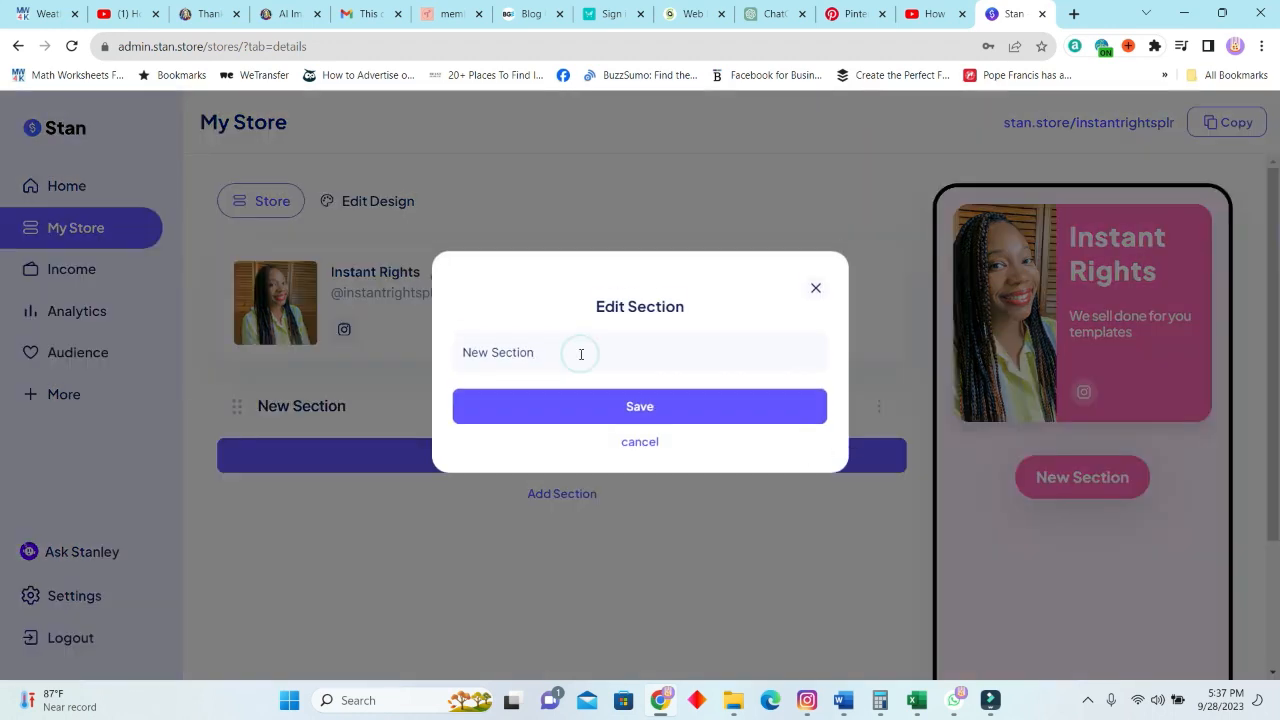
key(BackSpace)
key(BackSpace)
key(BackSpace)
key(BackSpace)
key(BackSpace)
key(BackSpace)
key(BackSpace)
key(BackSpace)
key(BackSpace)
key(BackSpace)
text(PLR Digital Products)
click(651, 403)
Start adding a product, review the available product types, and choose Sell a Digital Download.
click(845, 456)
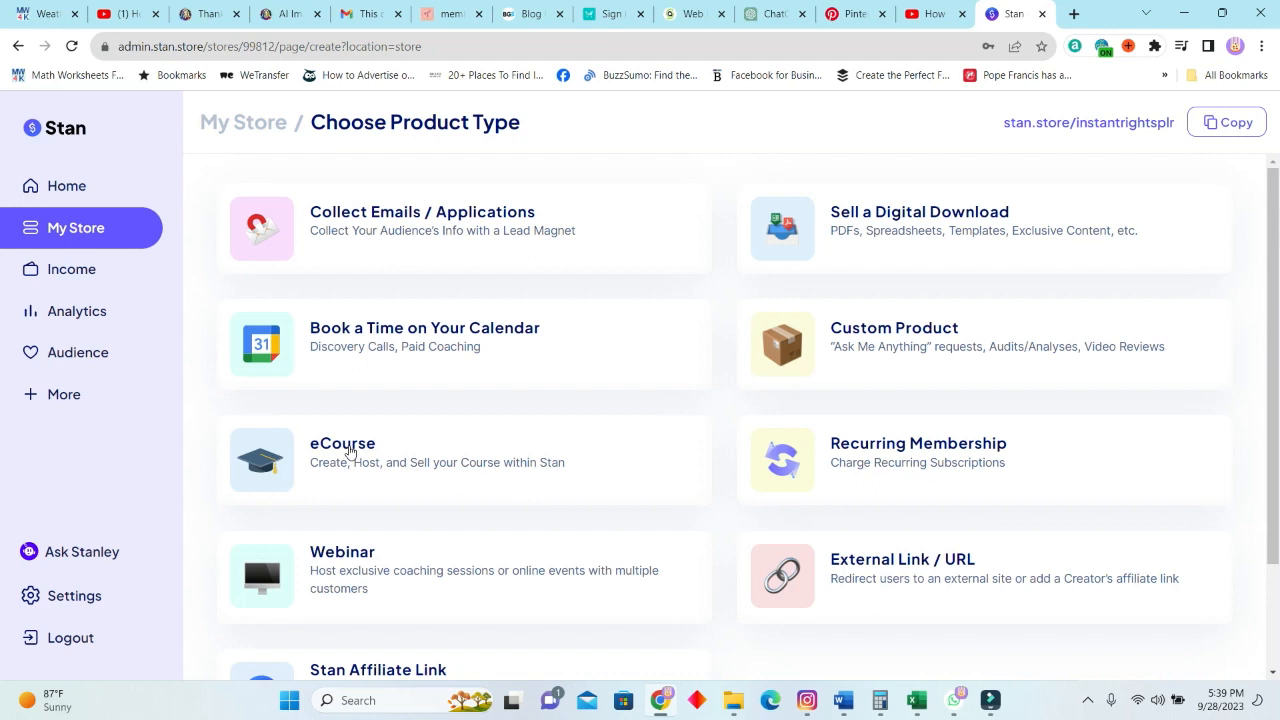
scroll(350, 452, down, 1)
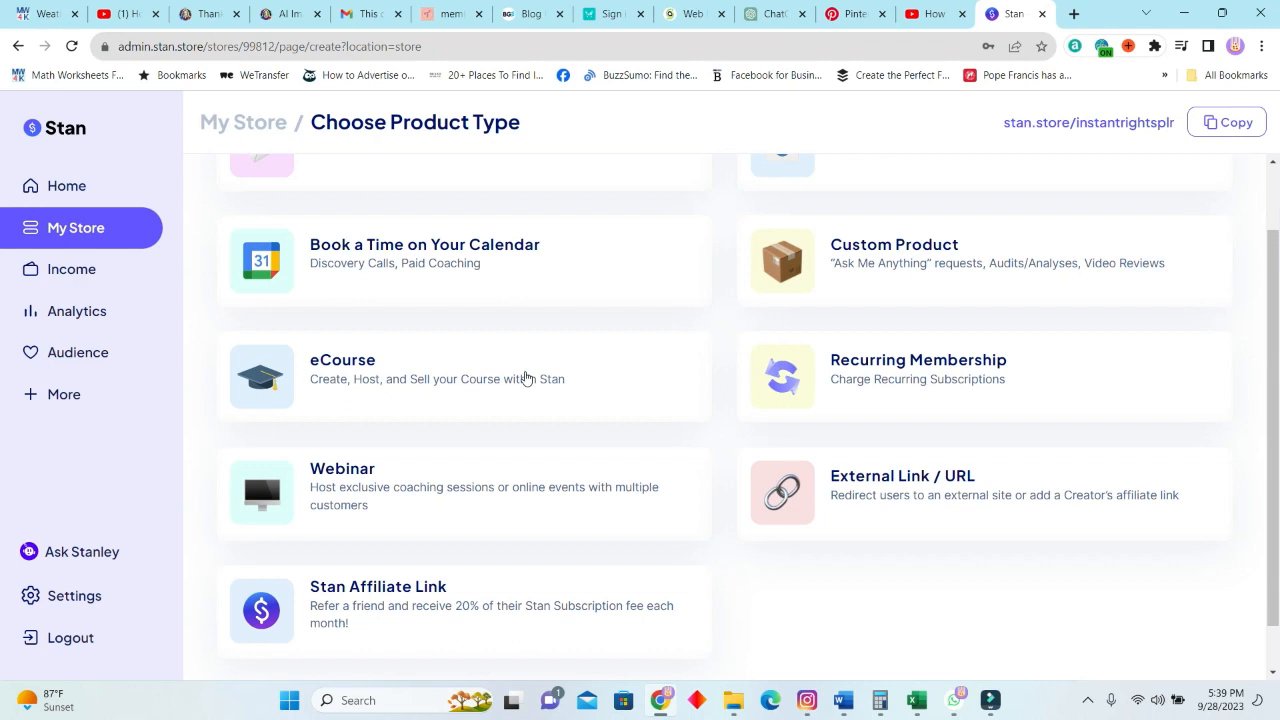
scroll(489, 511, down, 1)
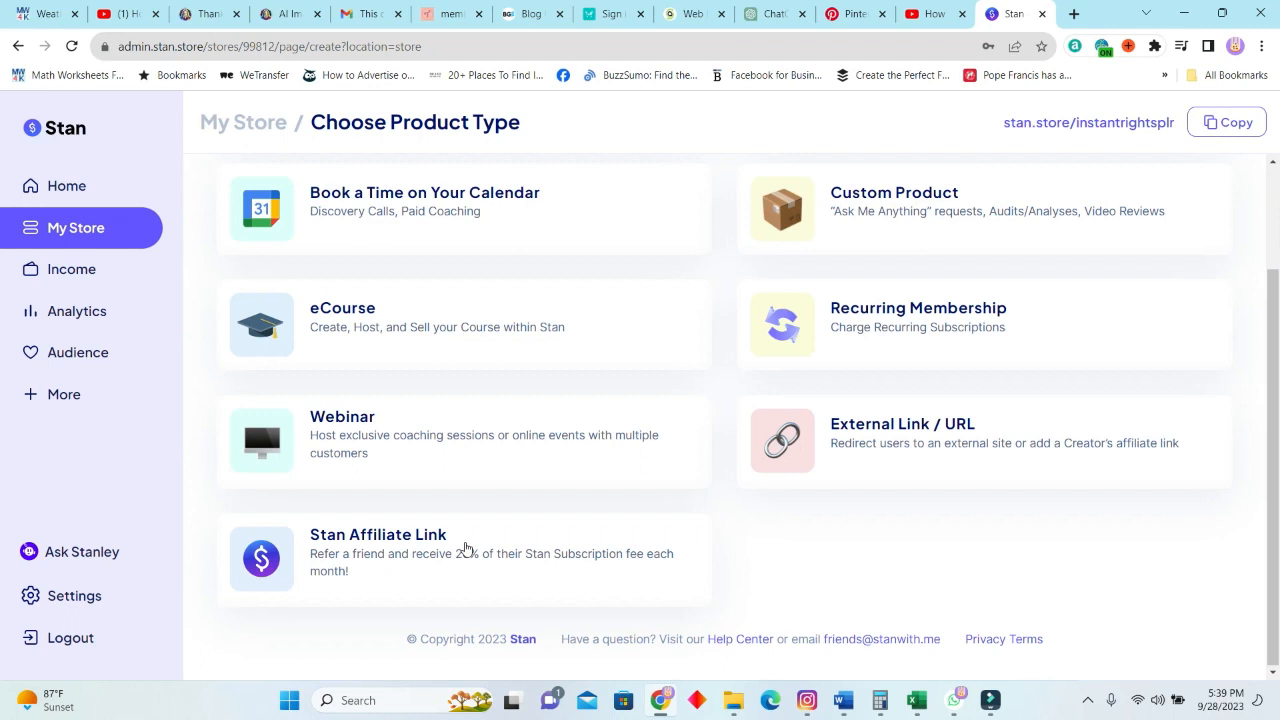
scroll(677, 514, up, 2)
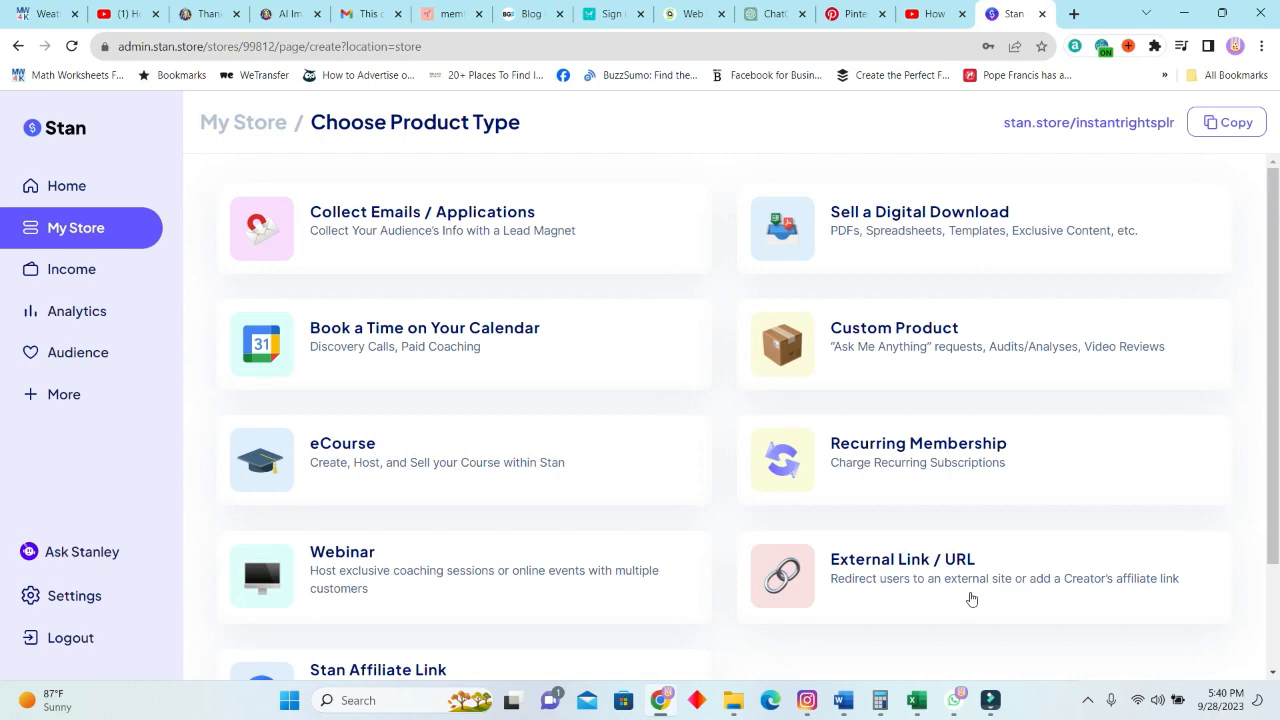
scroll(971, 557, down, 2)
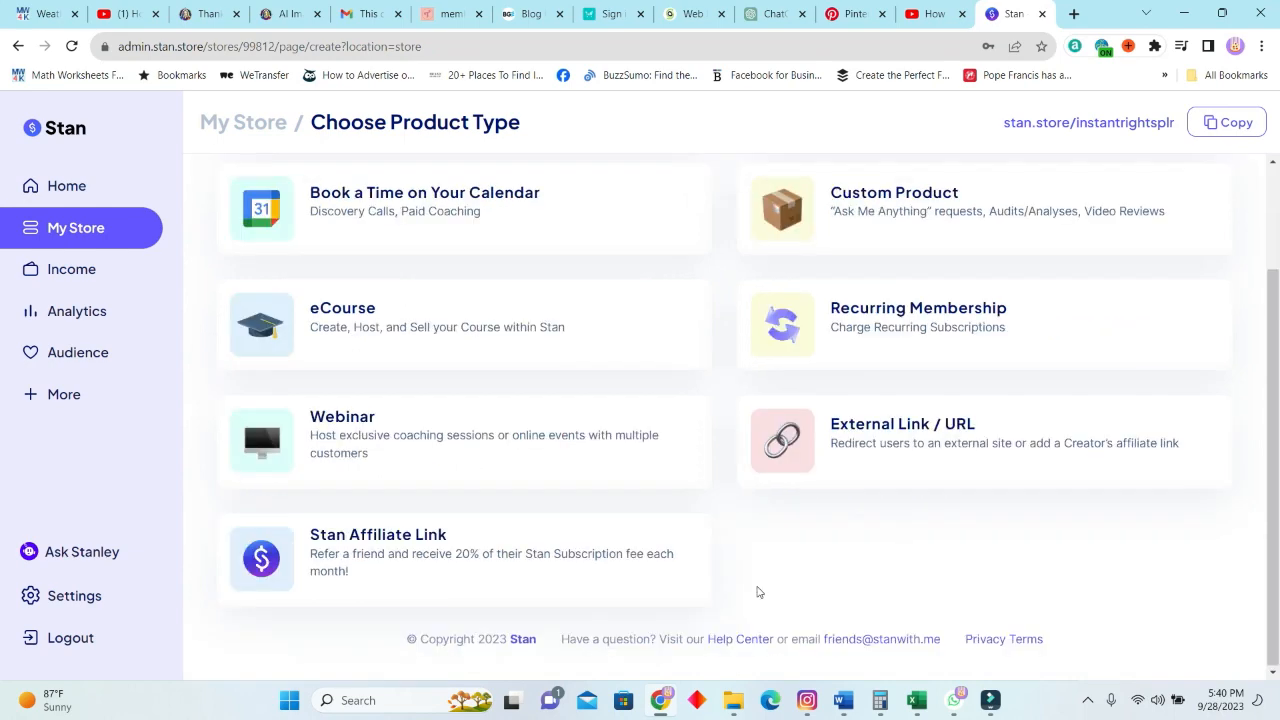
scroll(794, 520, up, 2)
click(889, 224)
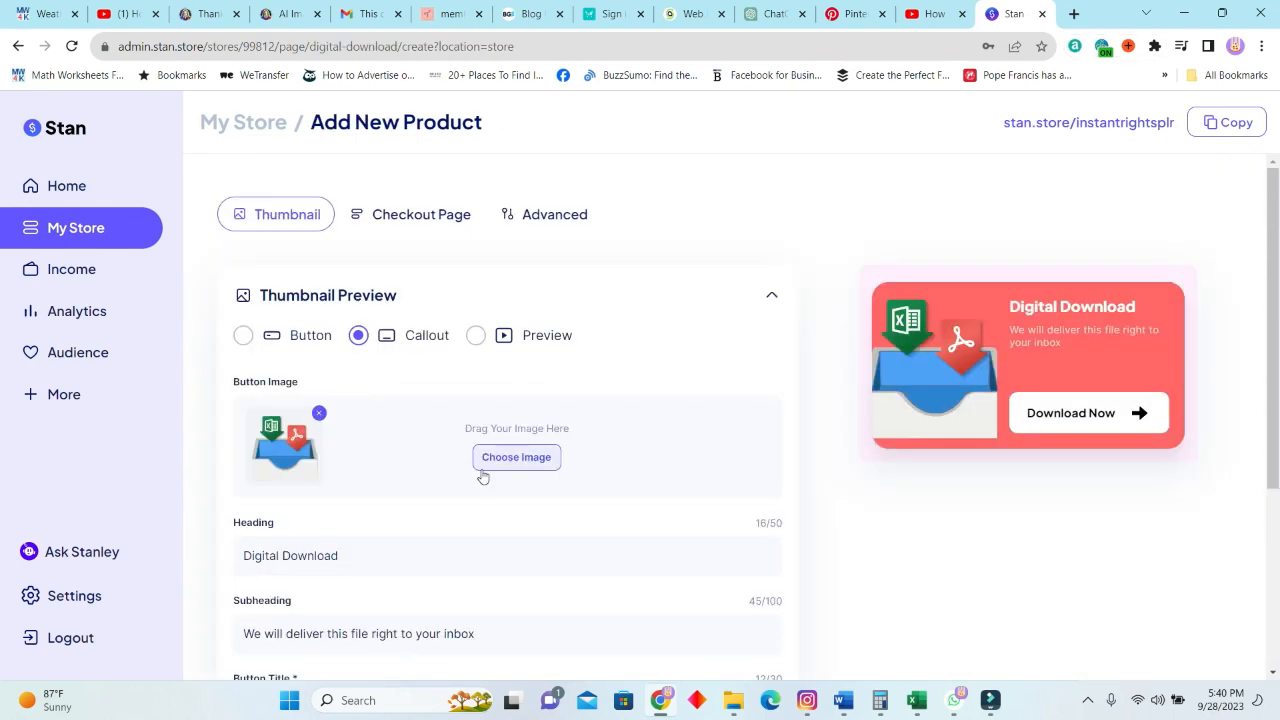
Review the thumbnail settings and replace the button image with an uploaded, cropped Bridal Shower Game picture.
scroll(517, 420, down, 1)
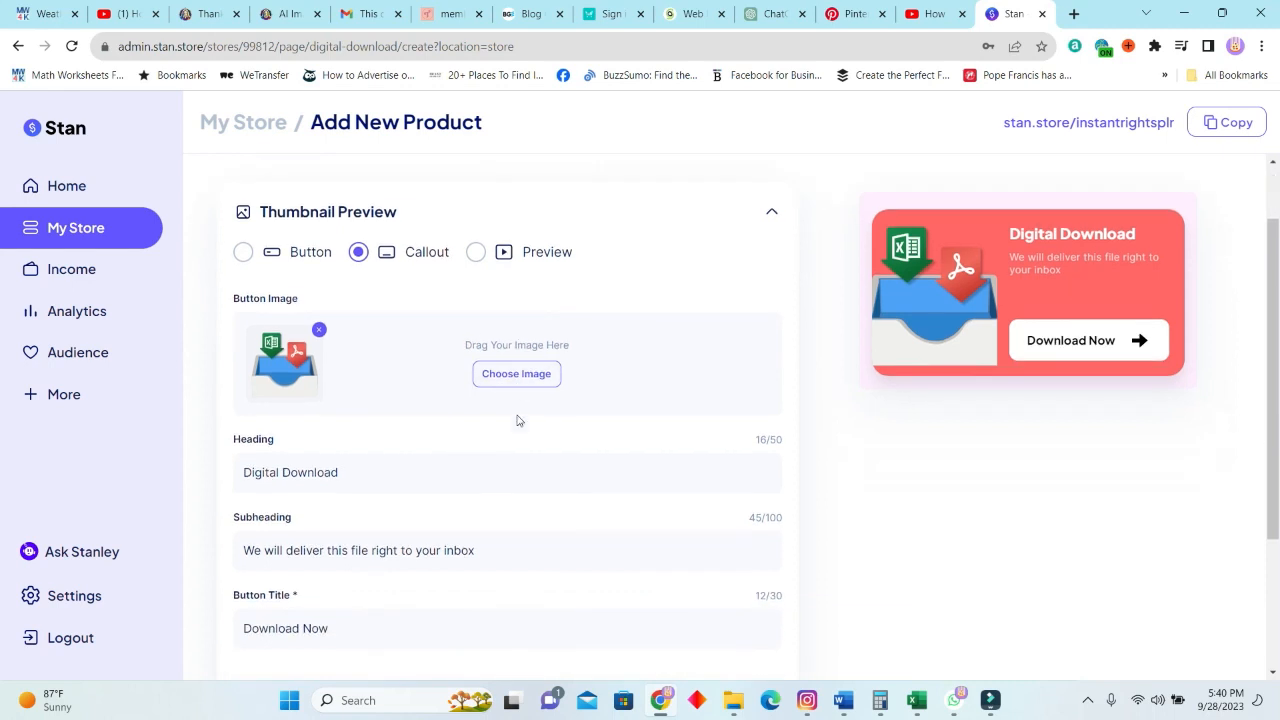
scroll(374, 529, down, 3)
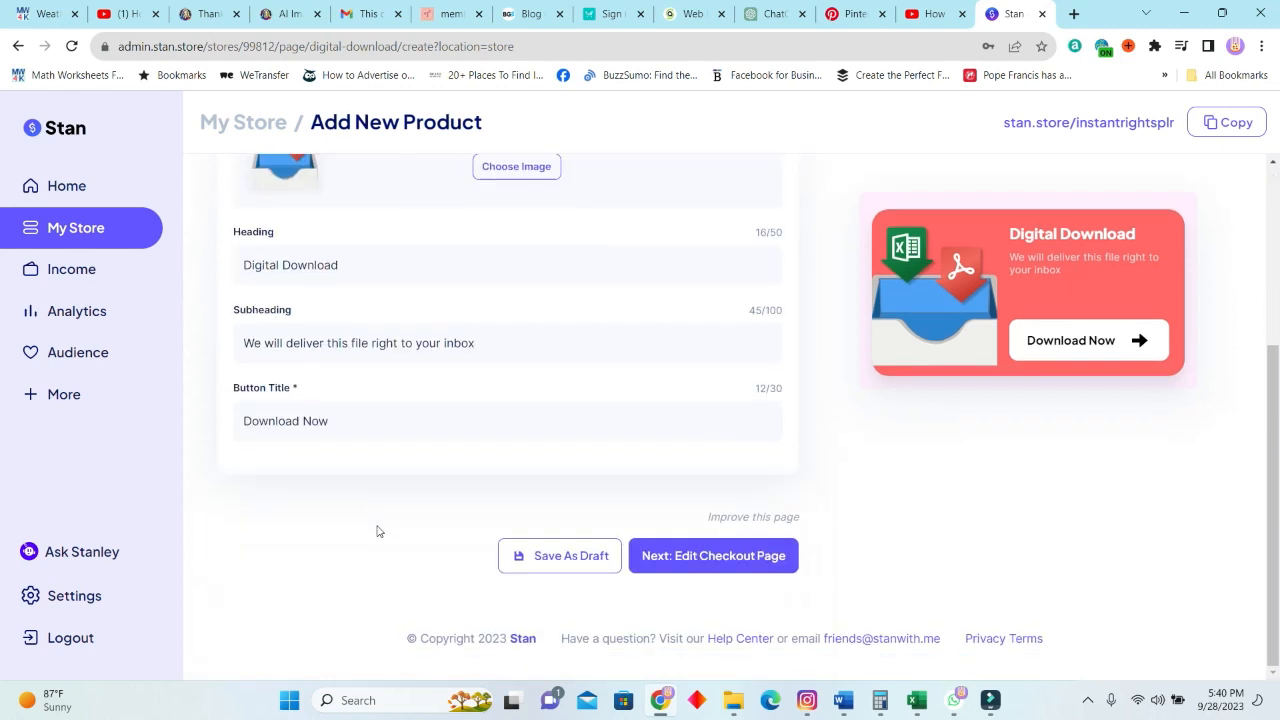
scroll(380, 527, up, 3)
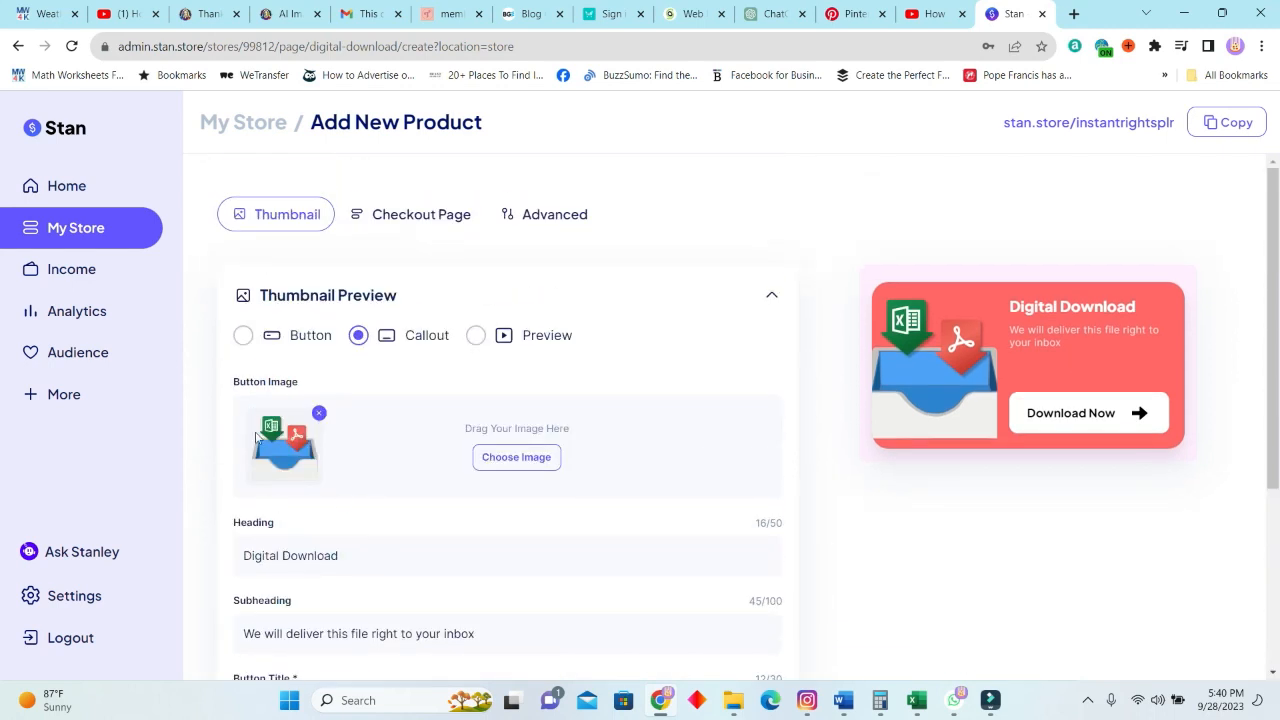
click(492, 468)
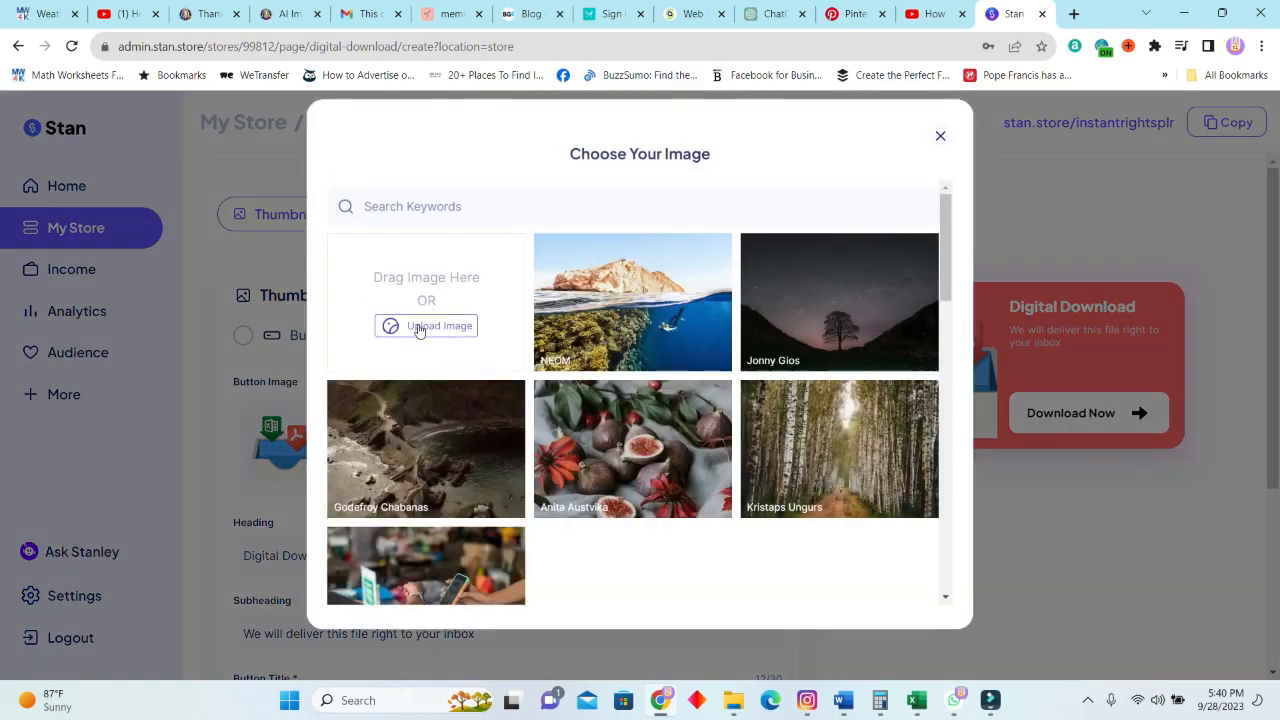
click(422, 326)
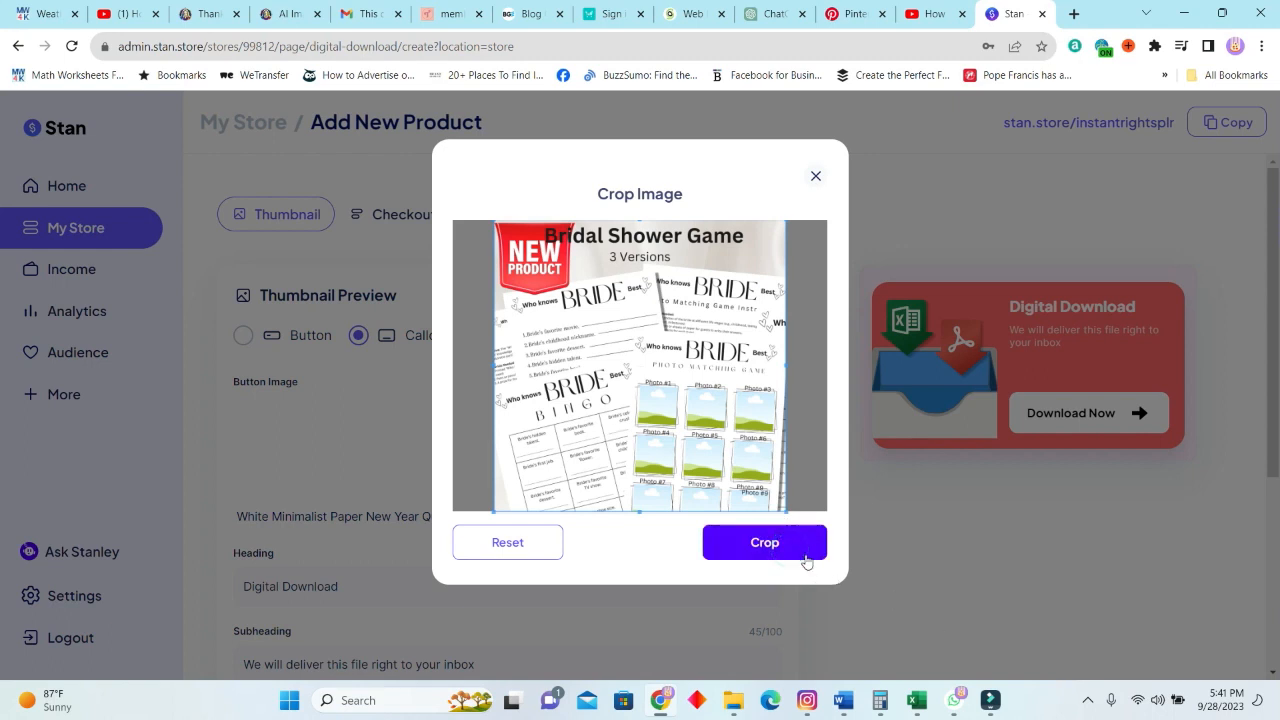
click(794, 556)
Compare the Preview and Button thumbnail styles for the product and return to the Callout style.
click(475, 337)
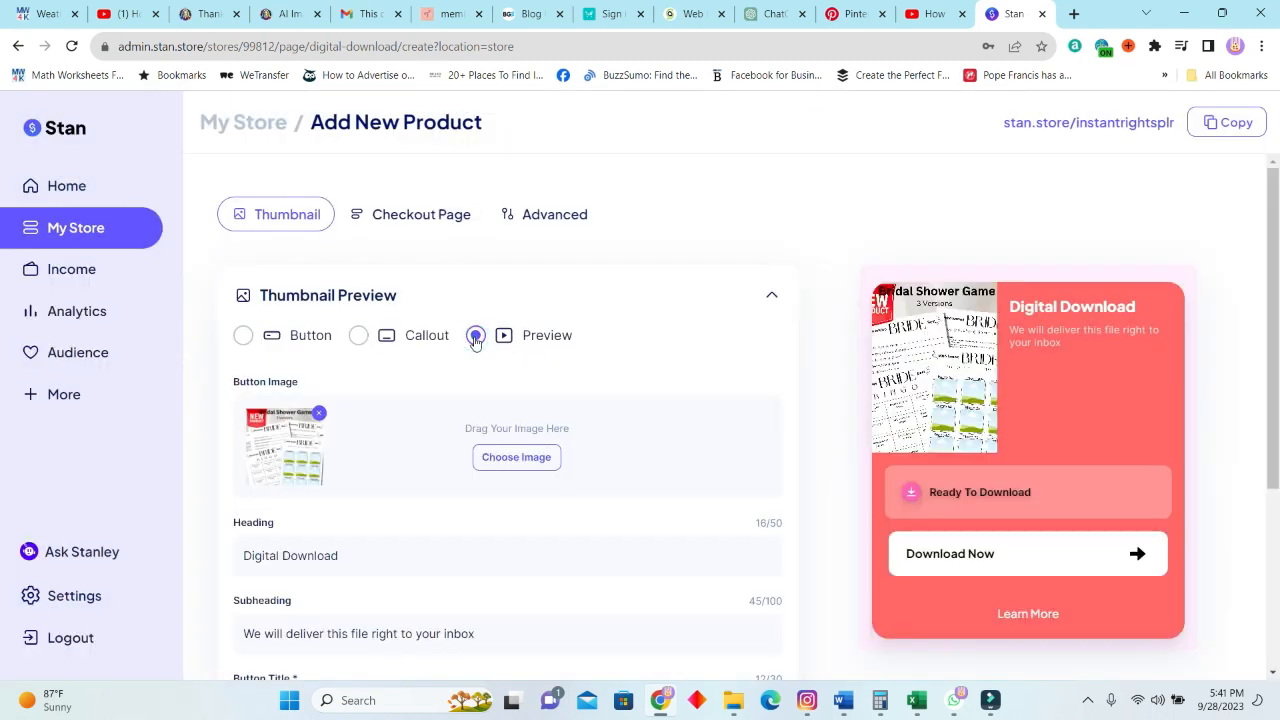
double_click(239, 336)
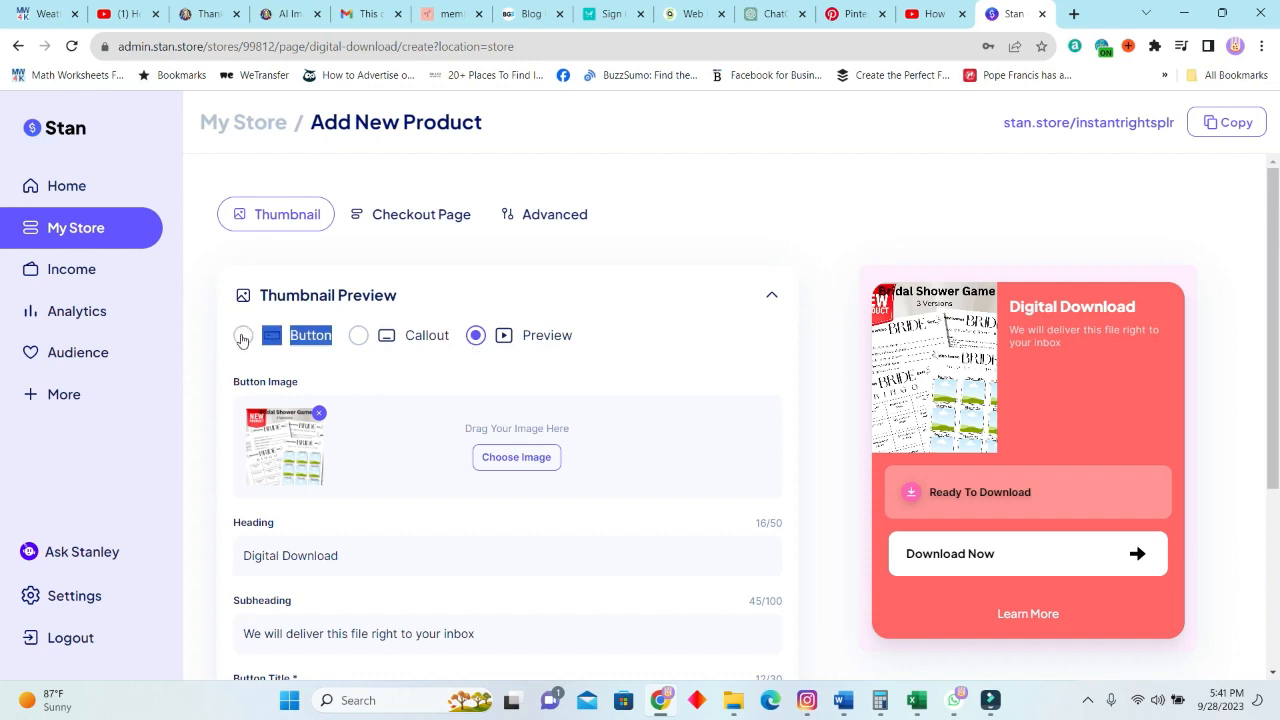
click(243, 338)
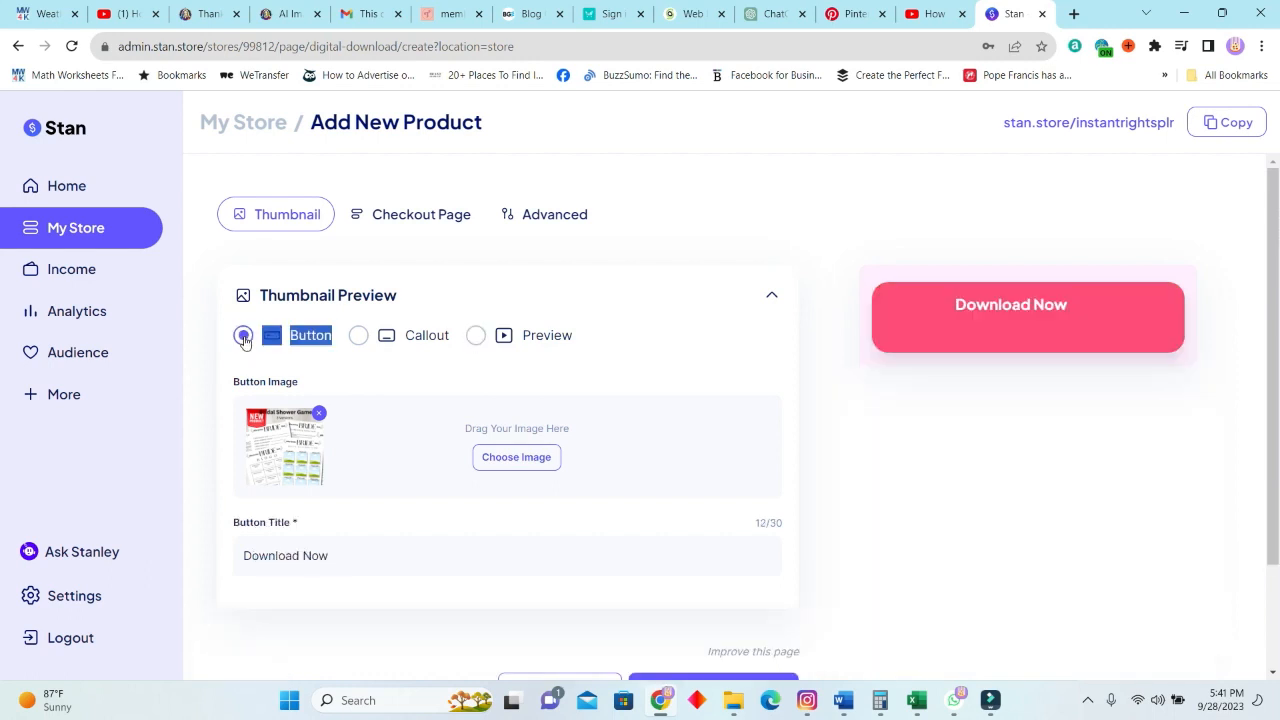
click(476, 337)
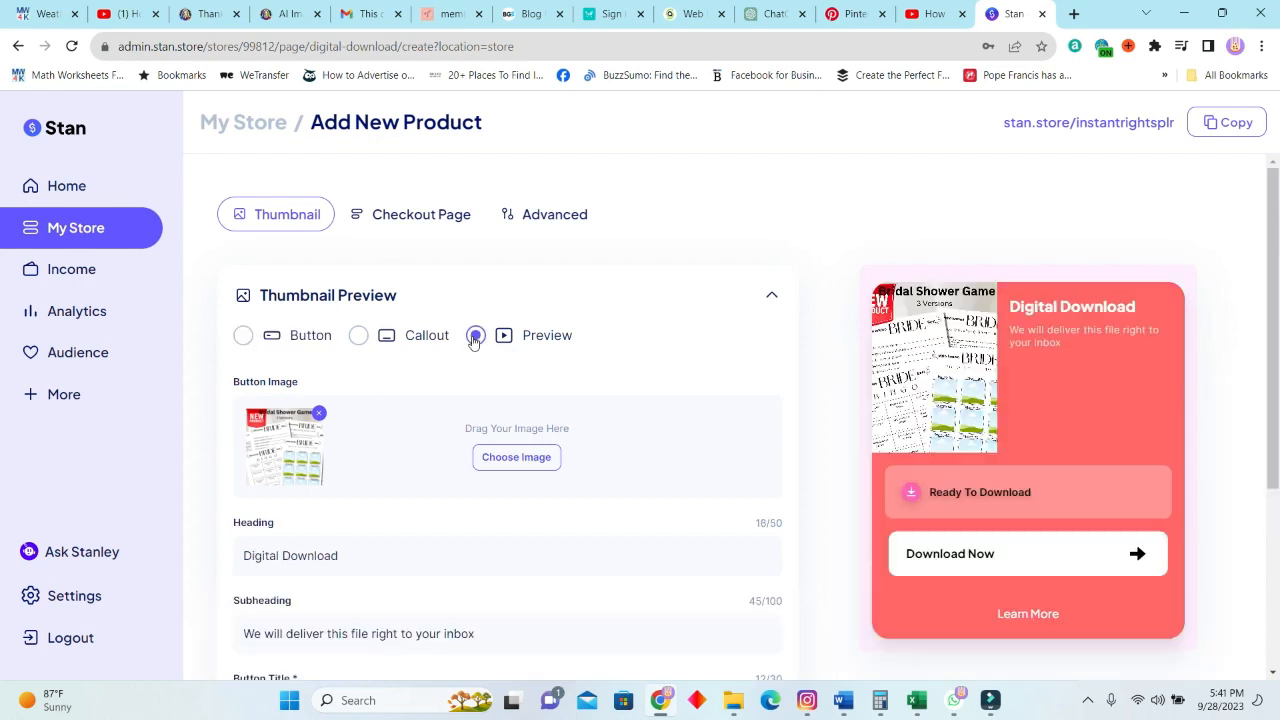
click(359, 337)
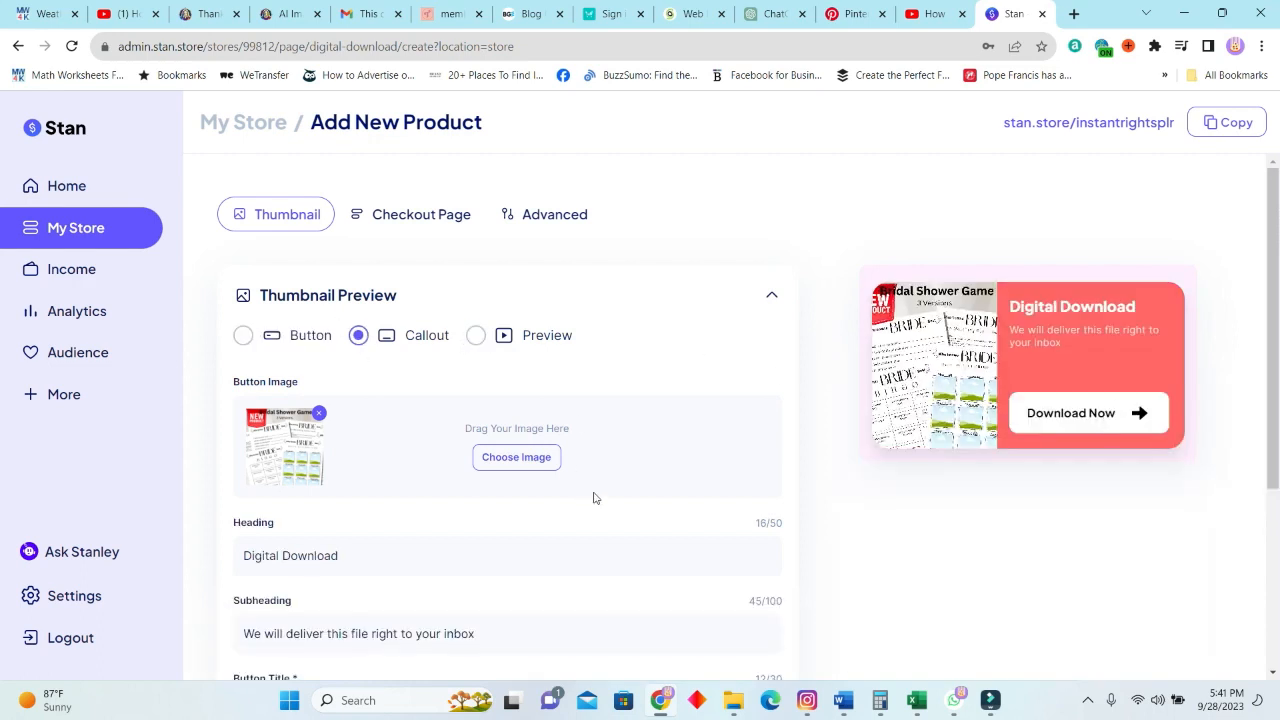
Set the thumbnail heading to "Bridal Shower Game" and subheading to "Who knows the bride best / 3 different game styles", and continue to the checkout page.
scroll(565, 443, down, 1)
scroll(538, 421, down, 2)
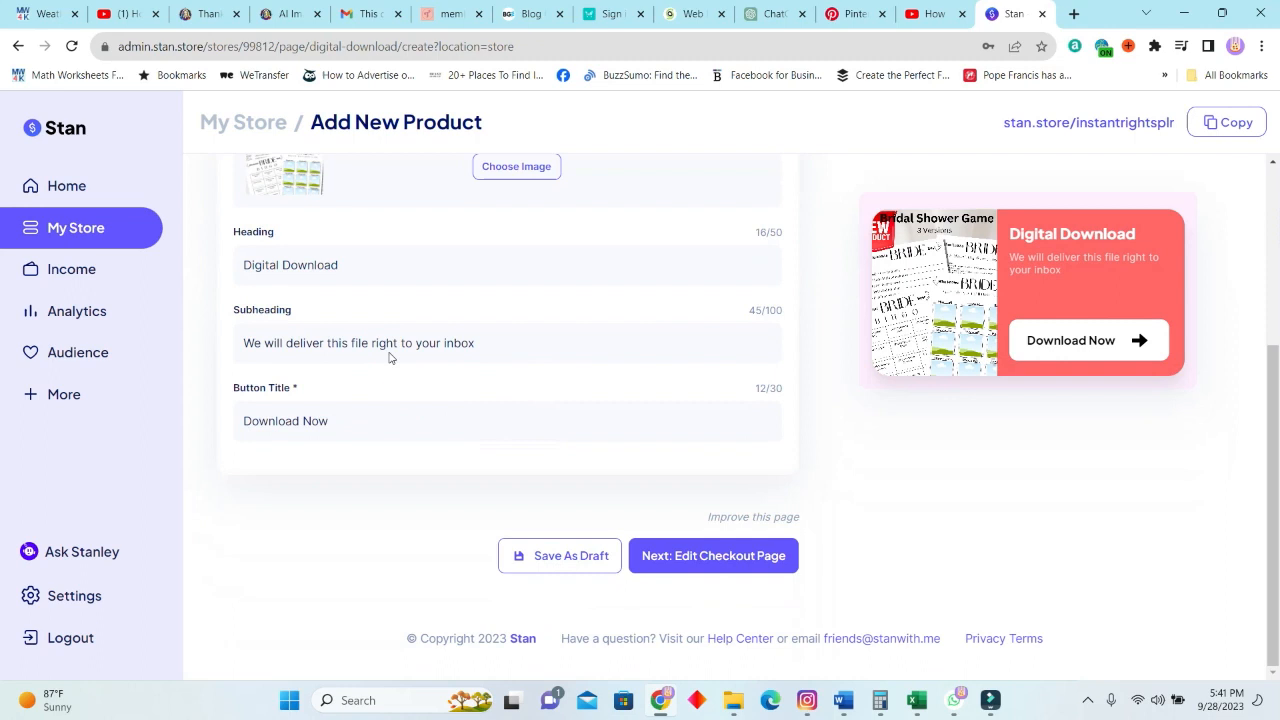
click(372, 264)
mouse_move(853, 702)
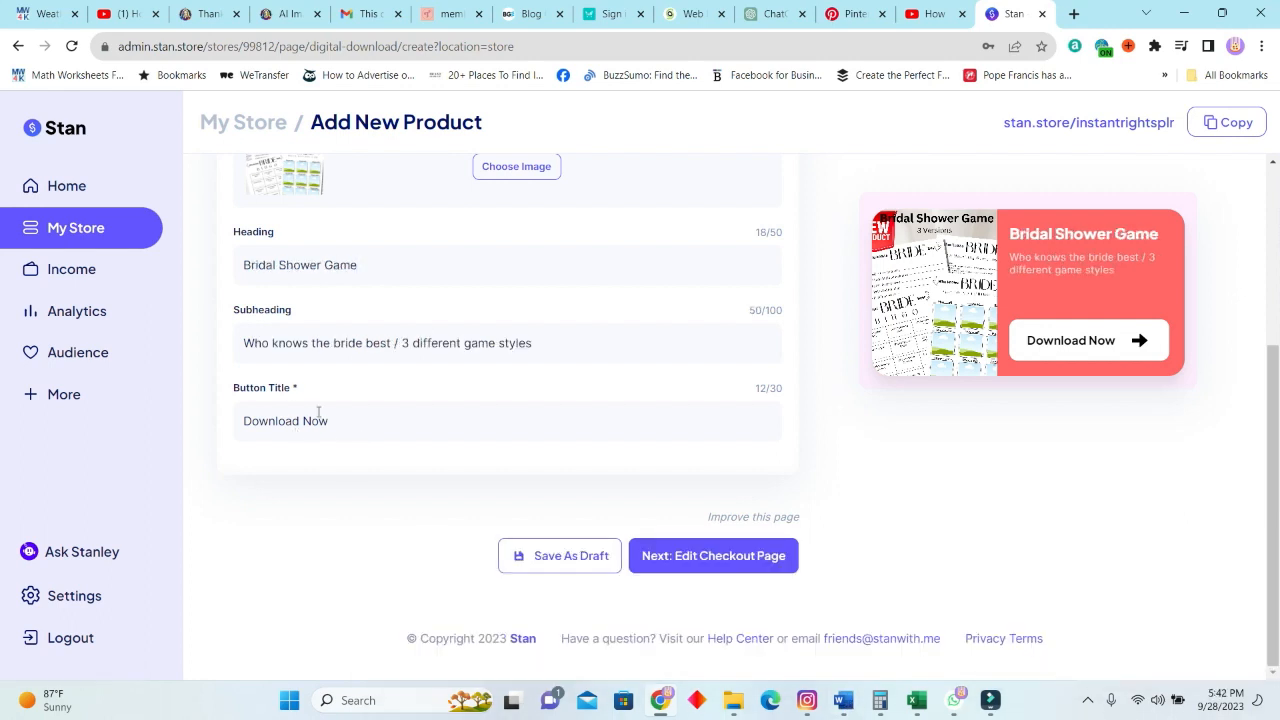
click(417, 424)
click(770, 566)
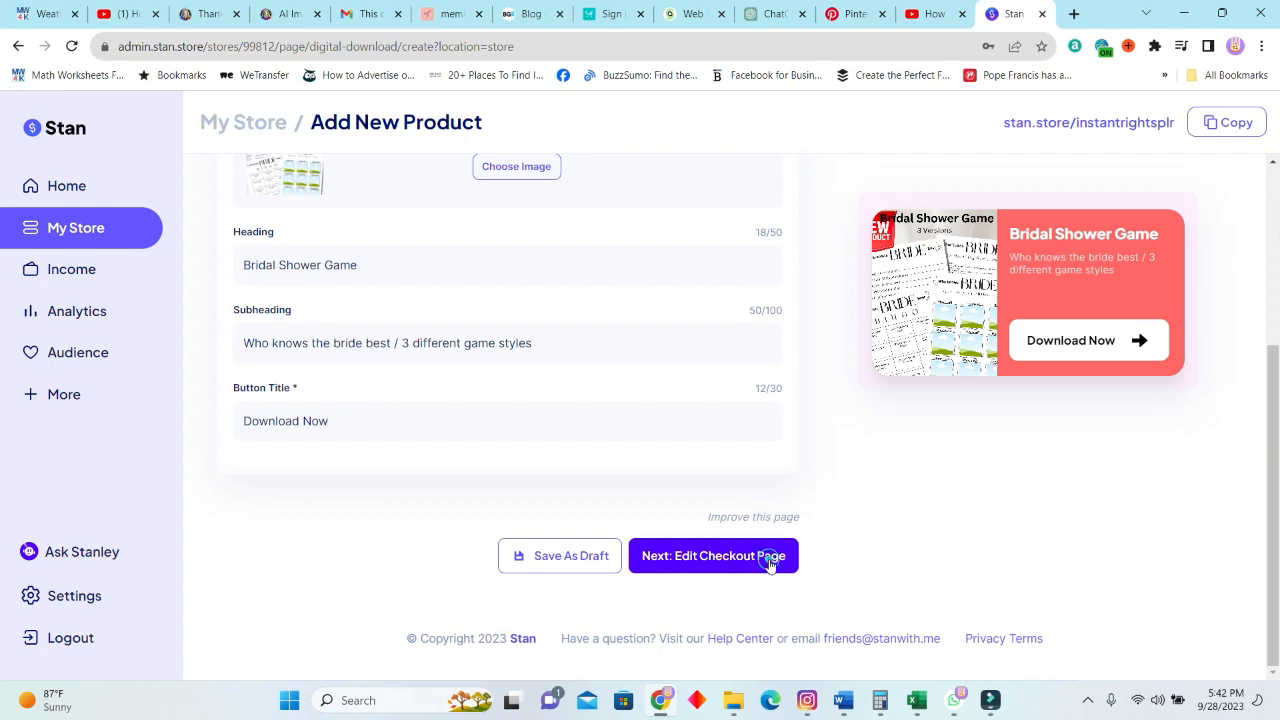
scroll(367, 418, up, 2)
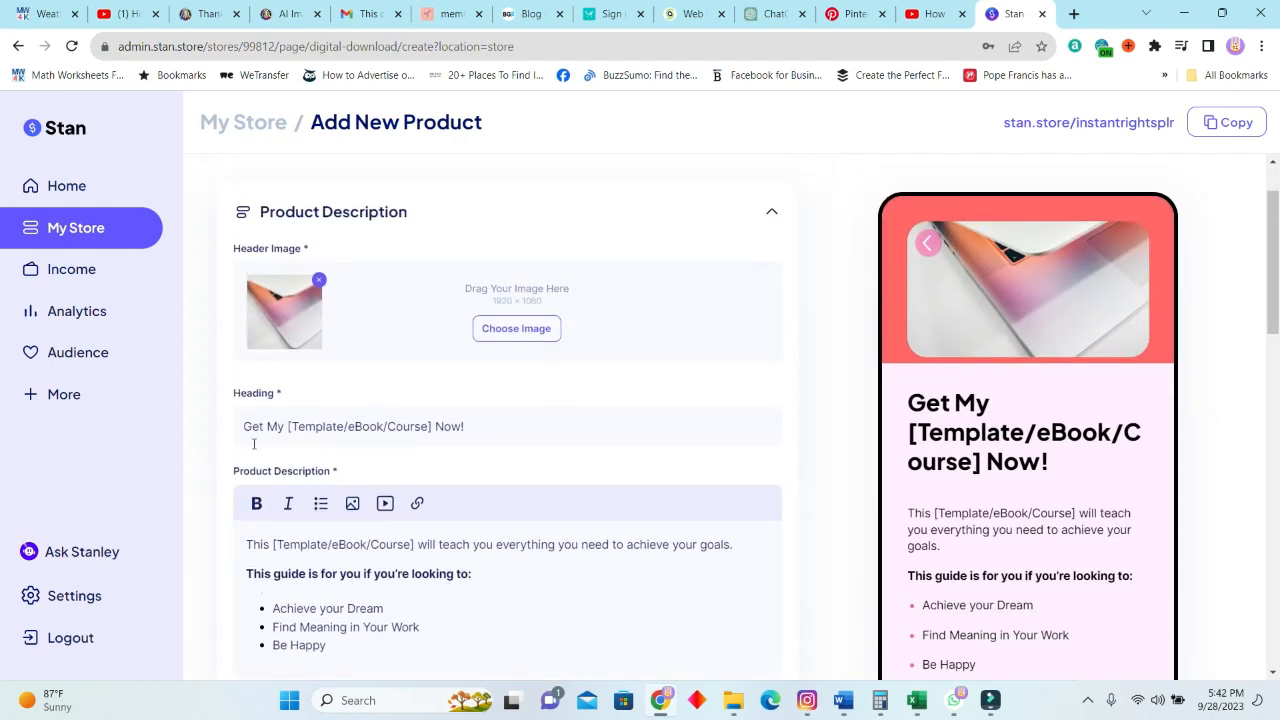
Replace the checkout page heading with "Bridal Shower Game".
click(285, 427)
drag(517, 432, 89, 441)
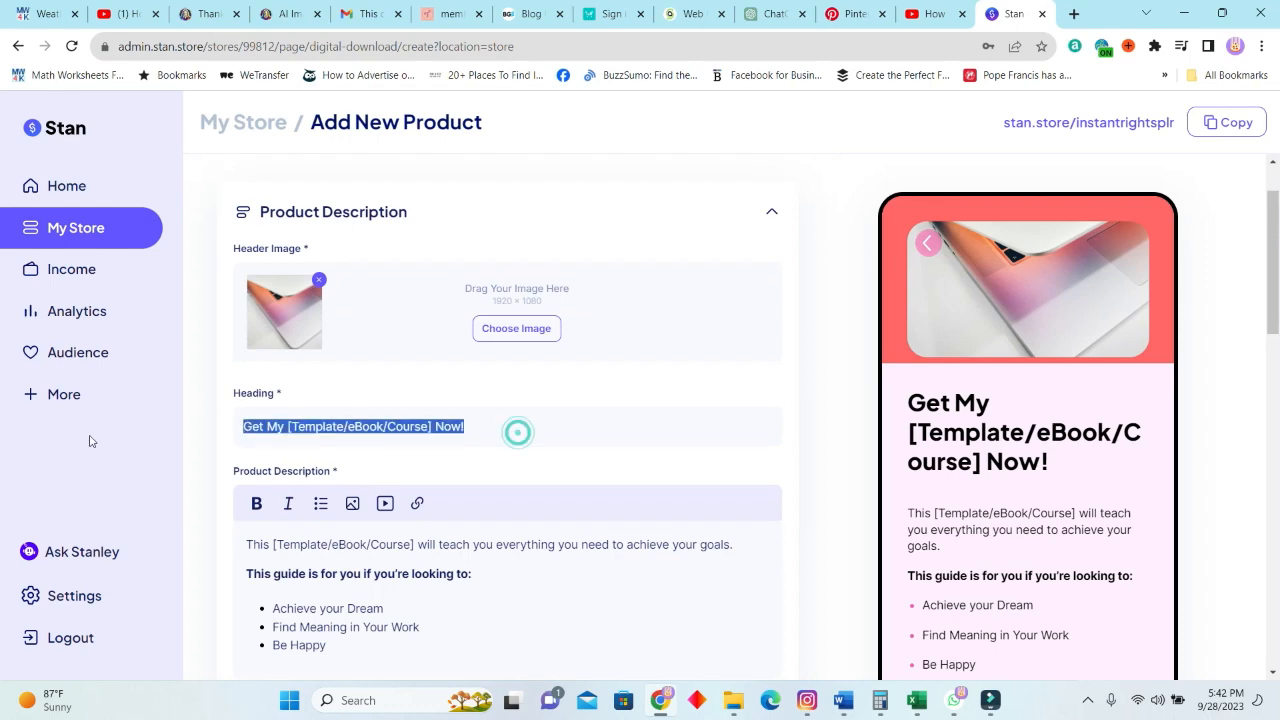
text(Bridal Shower Game)
Upload the Bridal Shower Game picture as the checkout header image and crop it around the game sheets.
click(517, 330)
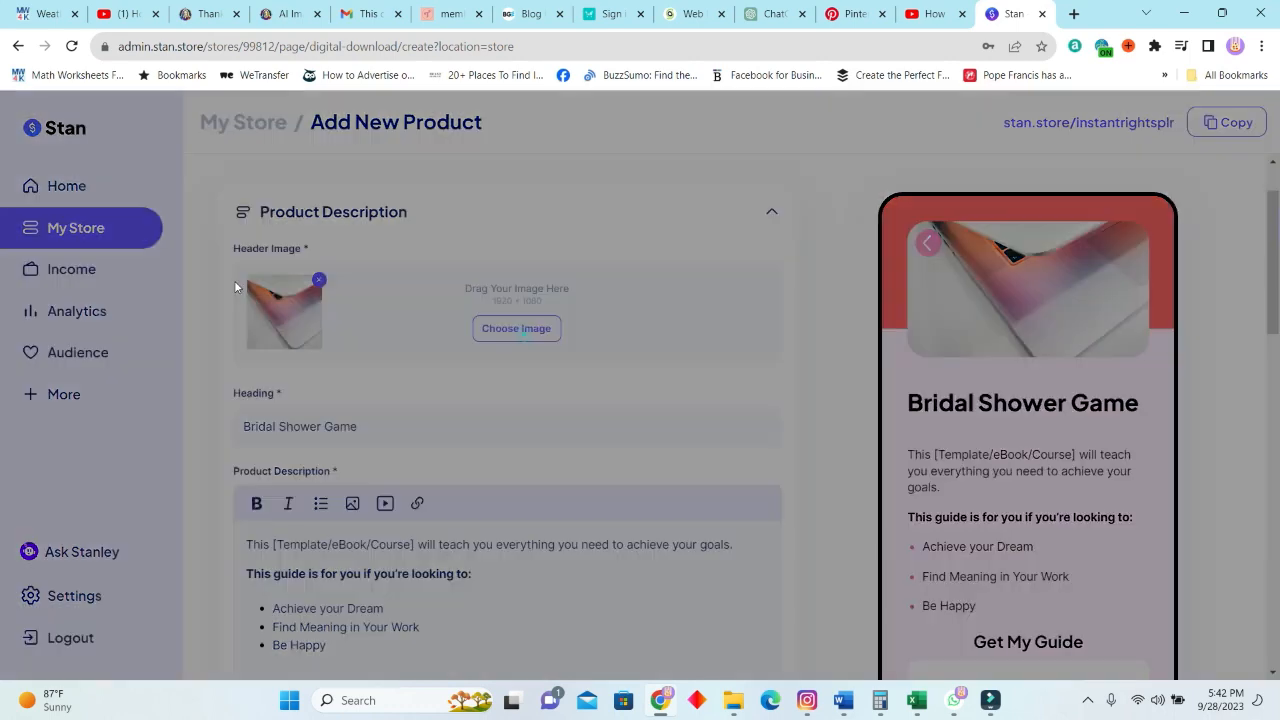
click(463, 330)
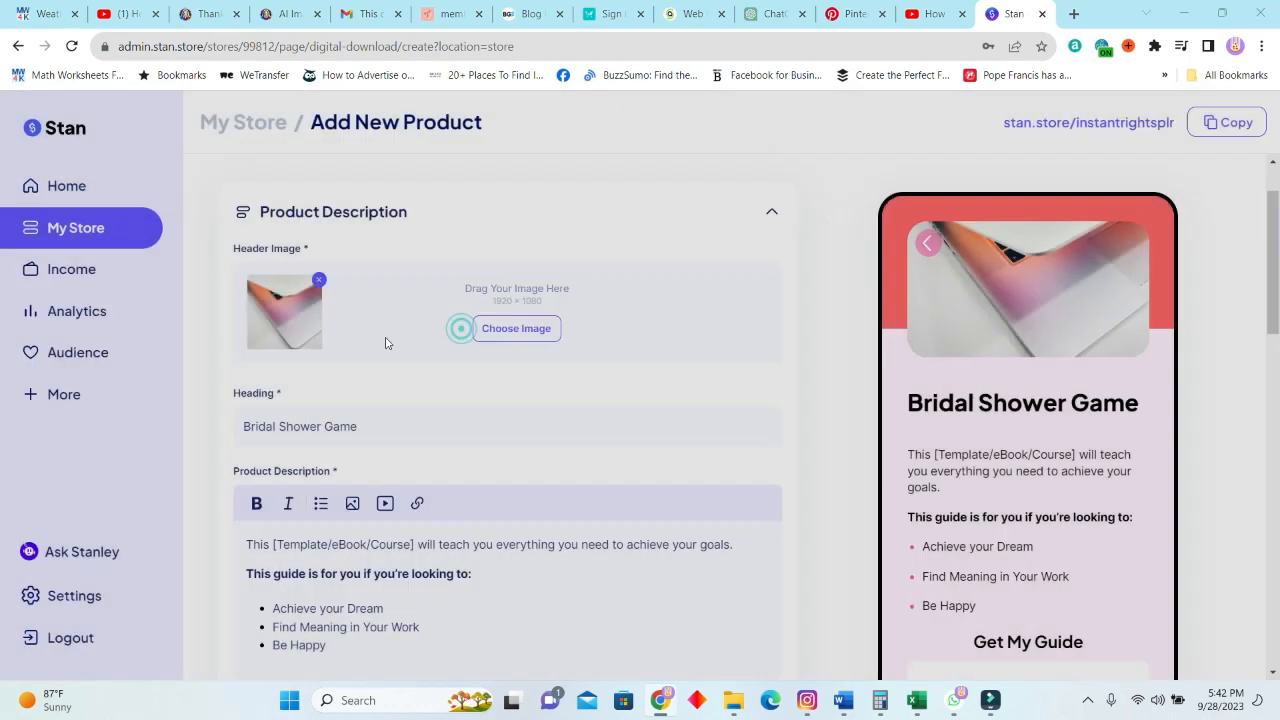
scroll(394, 437, down, 6)
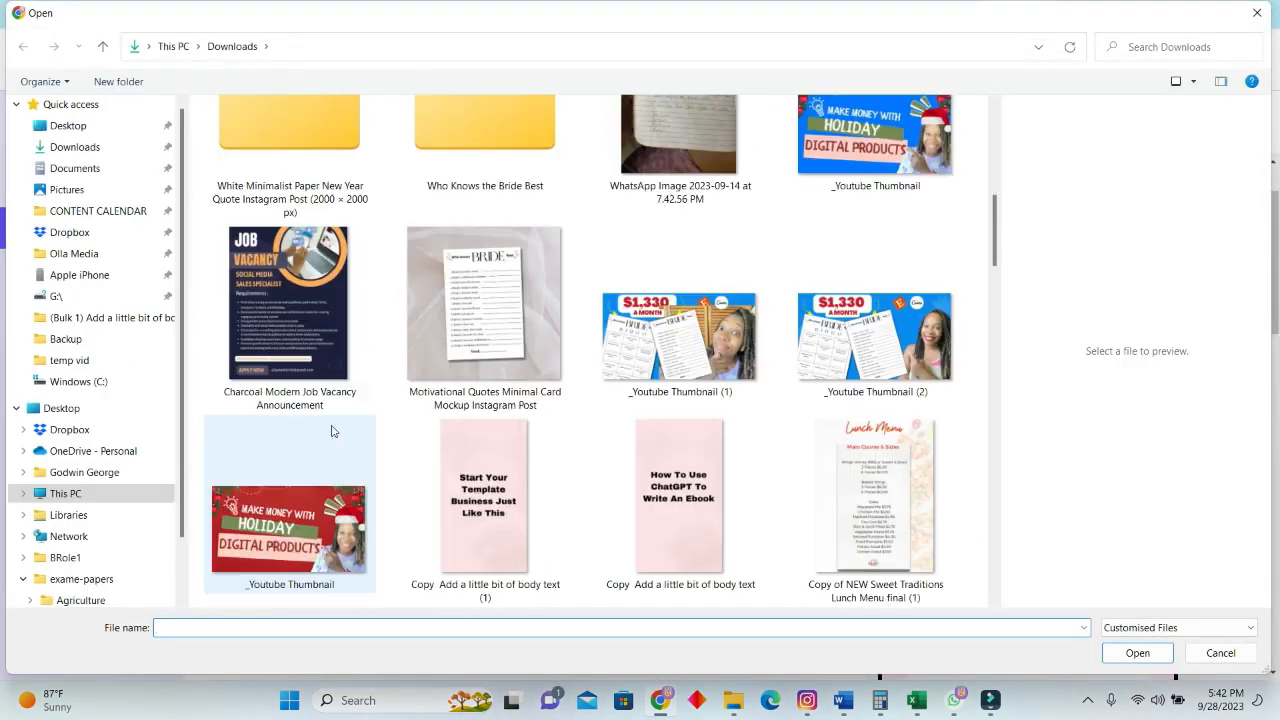
scroll(384, 390, down, 3)
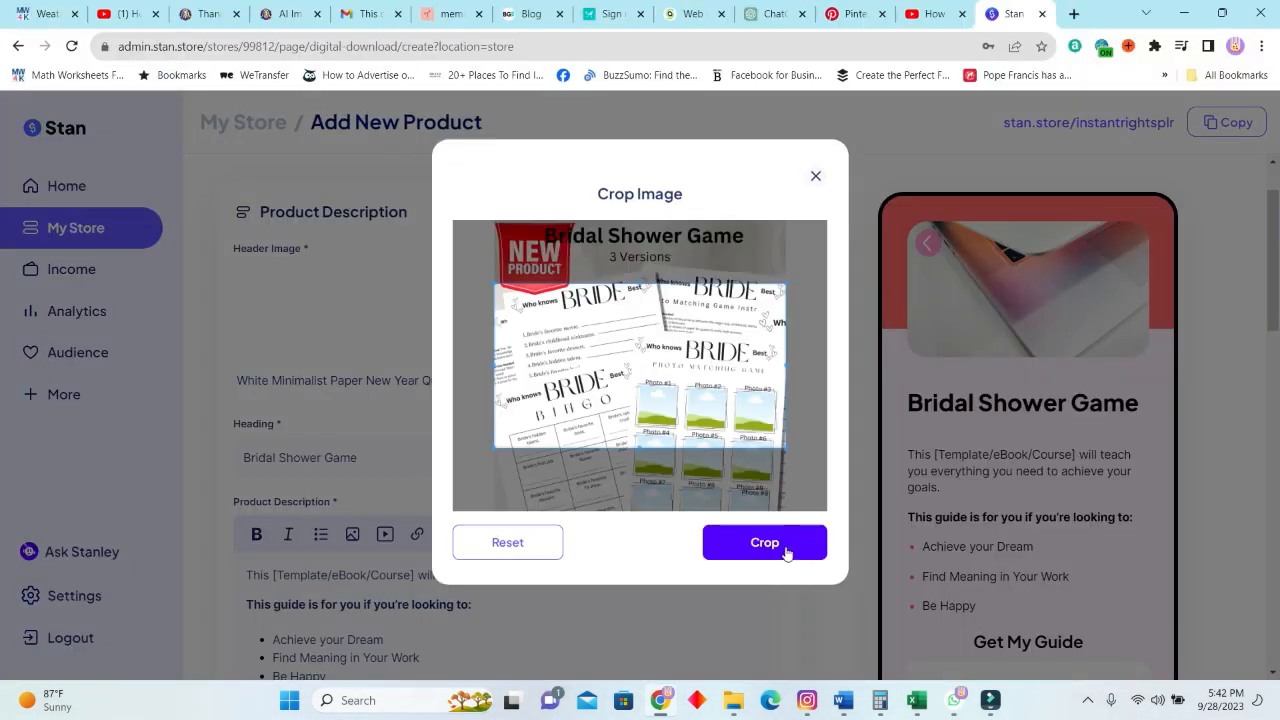
click(785, 547)
Upload the header image again, cropped higher so that the picture's Bridal Shower Game title is included.
click(517, 336)
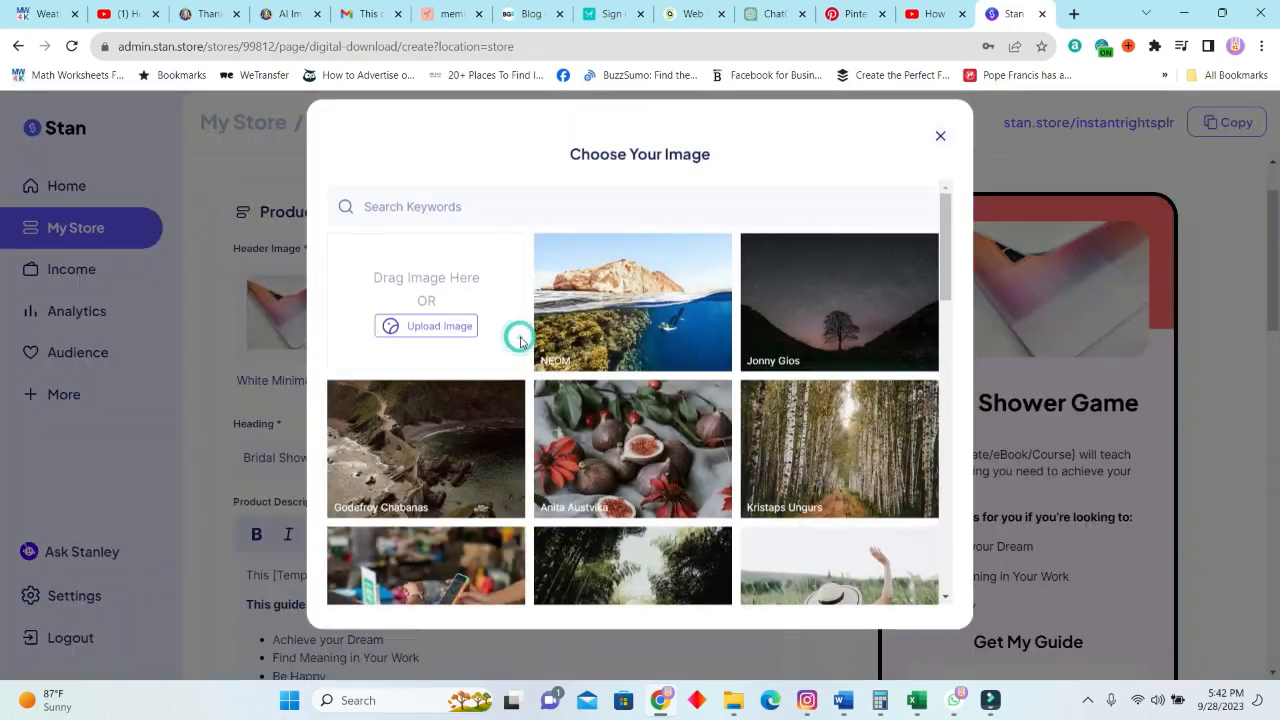
click(440, 326)
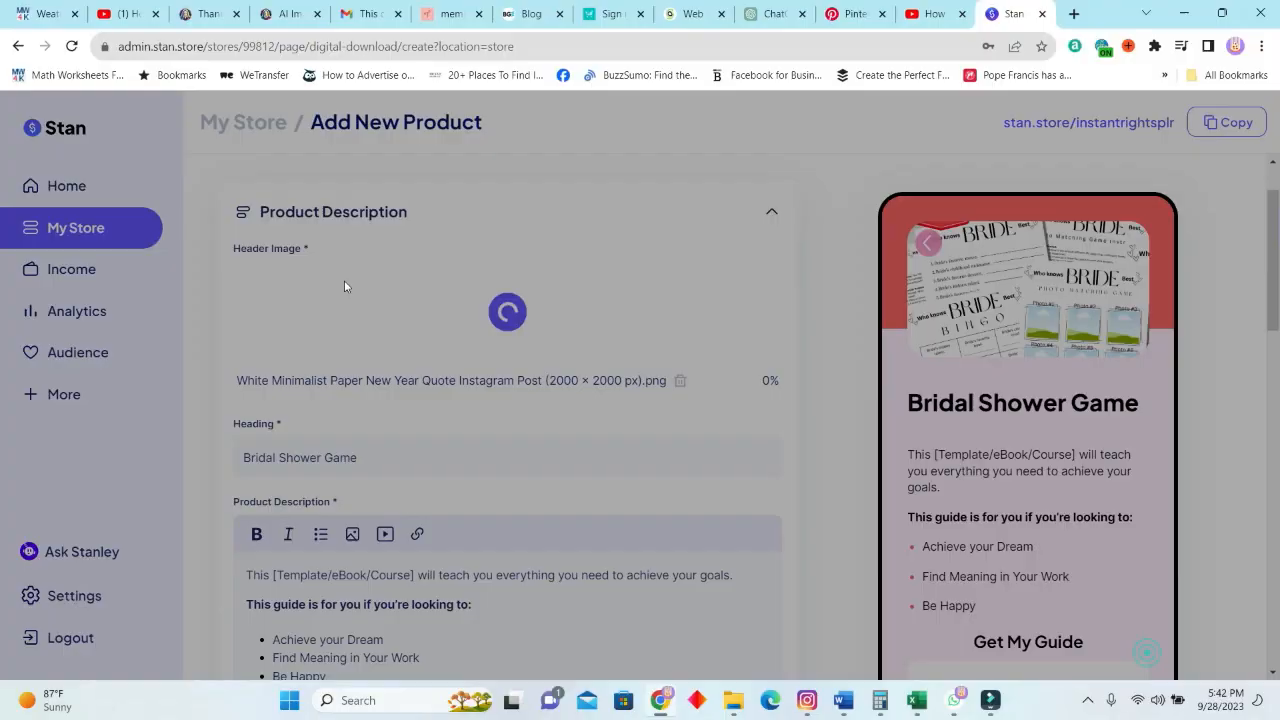
scroll(443, 391, down, 3)
scroll(446, 394, up, 1)
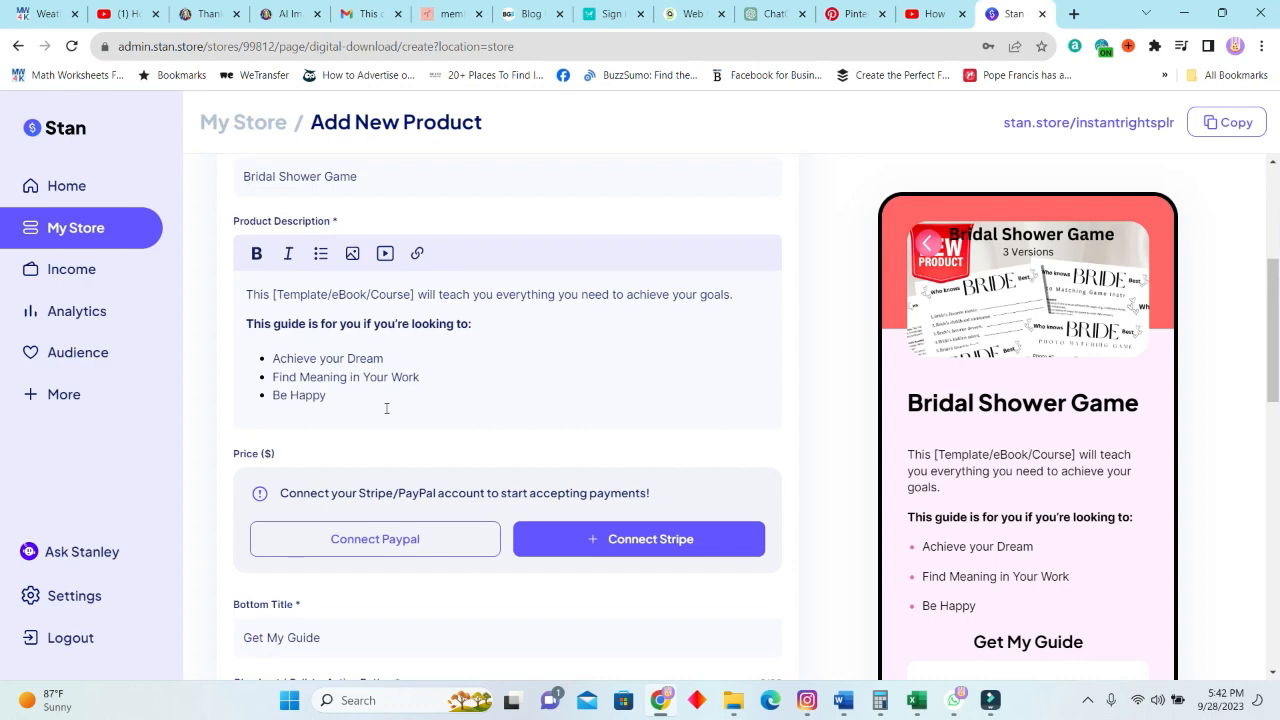
Replace the product description with the prepared "Who Knows the Bride Best? - Bridal Shower Game PLR Template" text.
key(ctrl+a)
key(ctrl+v)
scroll(476, 390, down, 5)
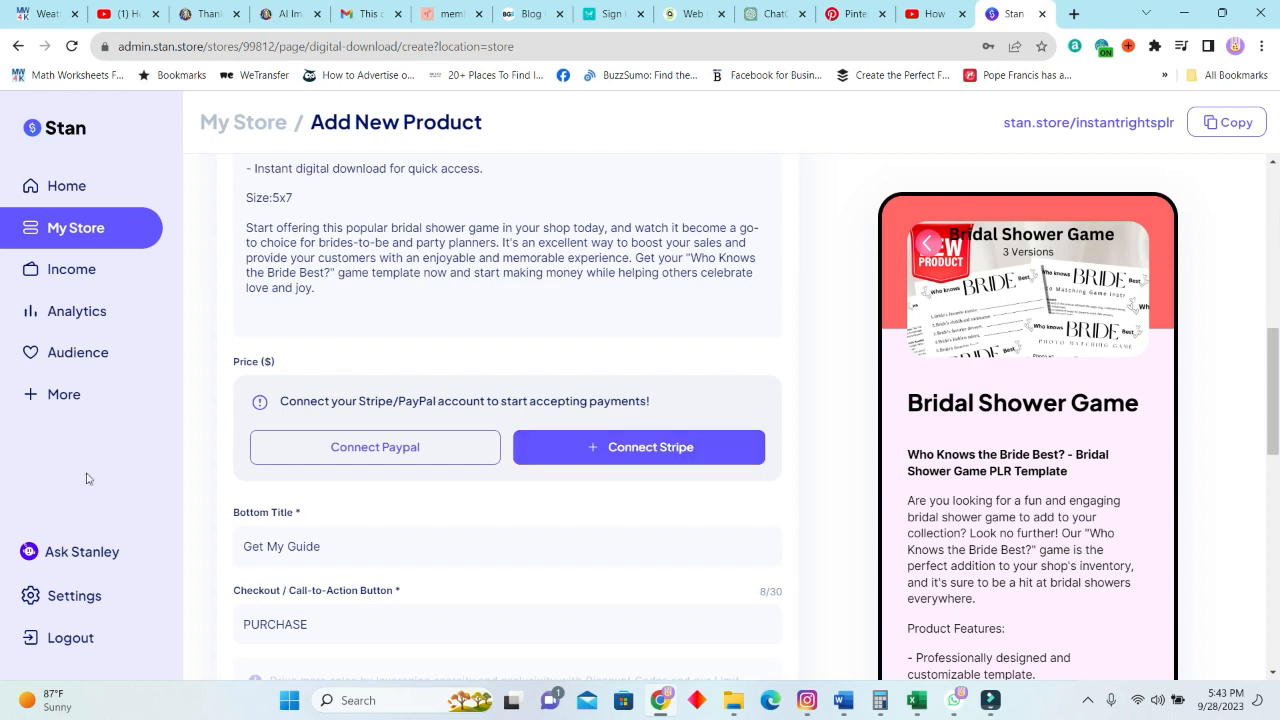
Change the checkout call-to-action button text to "PURCHASE NOW".
scroll(263, 531, down, 2)
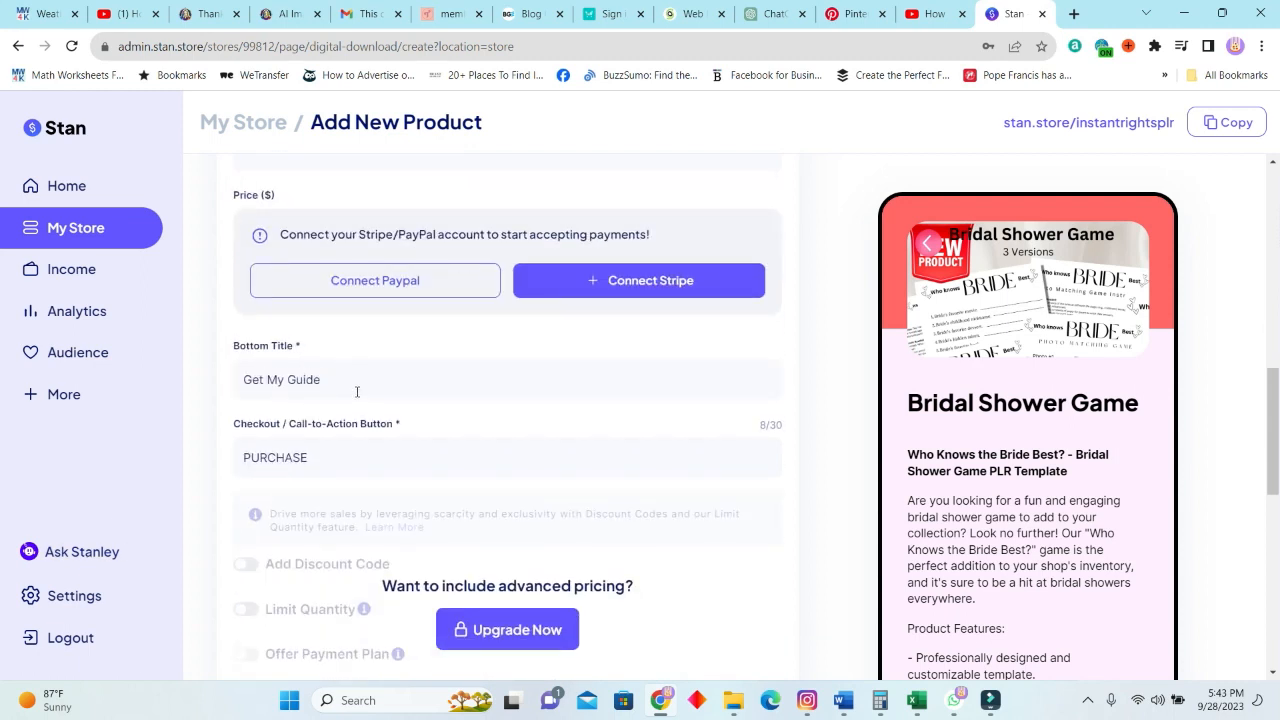
scroll(544, 377, down, 4)
scroll(486, 434, up, 2)
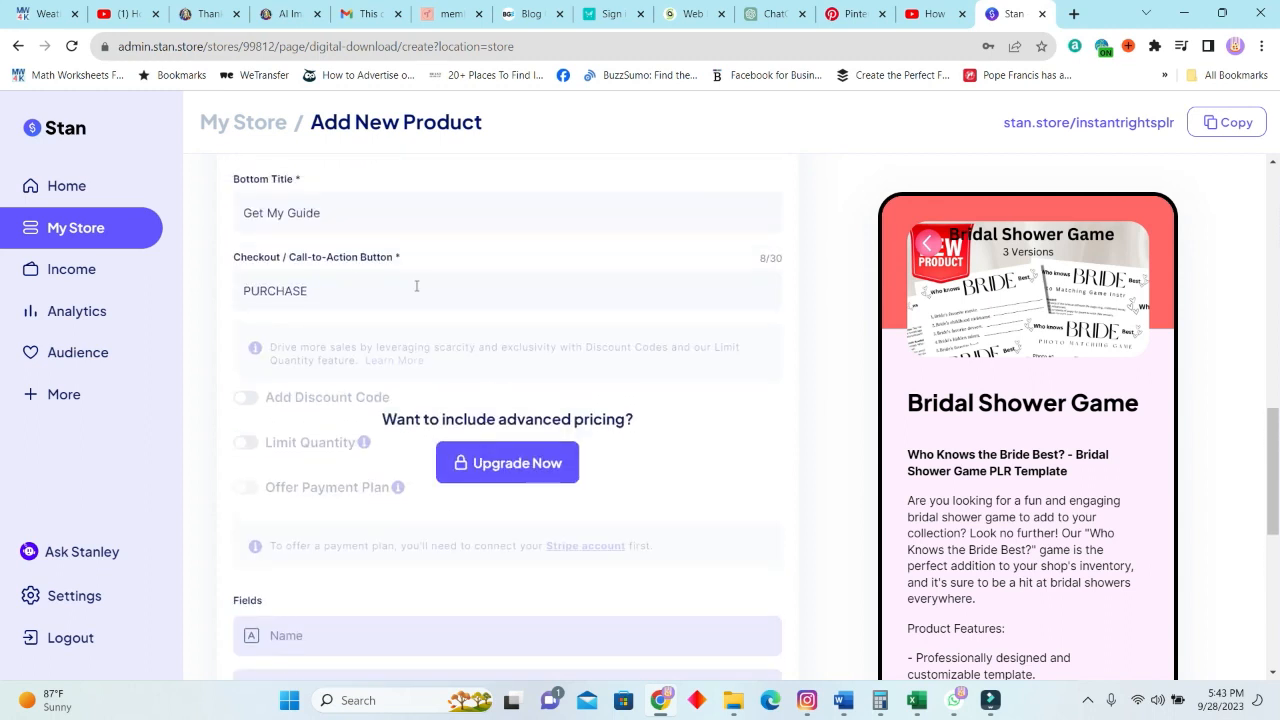
scroll(422, 300, up, 3)
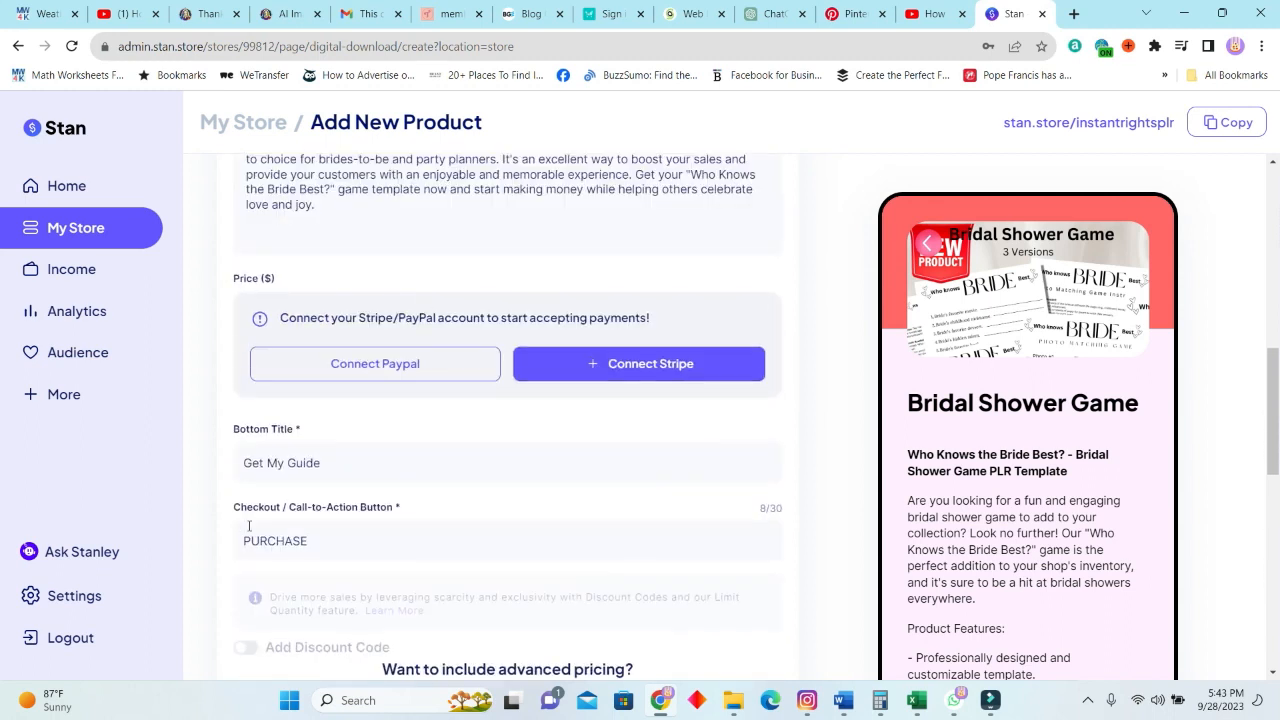
click(330, 540)
key(BackSpace)
key(BackSpace)
text(OW)
scroll(453, 520, down, 3)
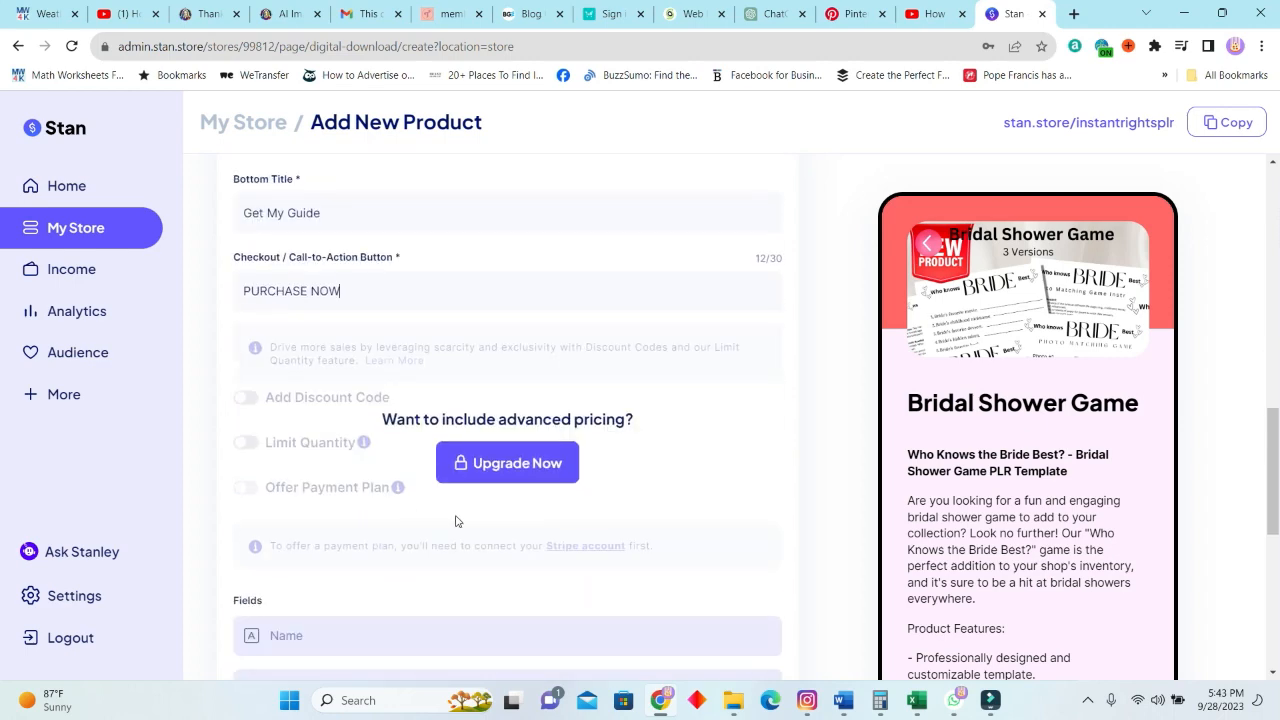
Switch to the "Who Knows the Bride Best?" design in Canva, review its pages and copy its template link.
scroll(455, 520, down, 6)
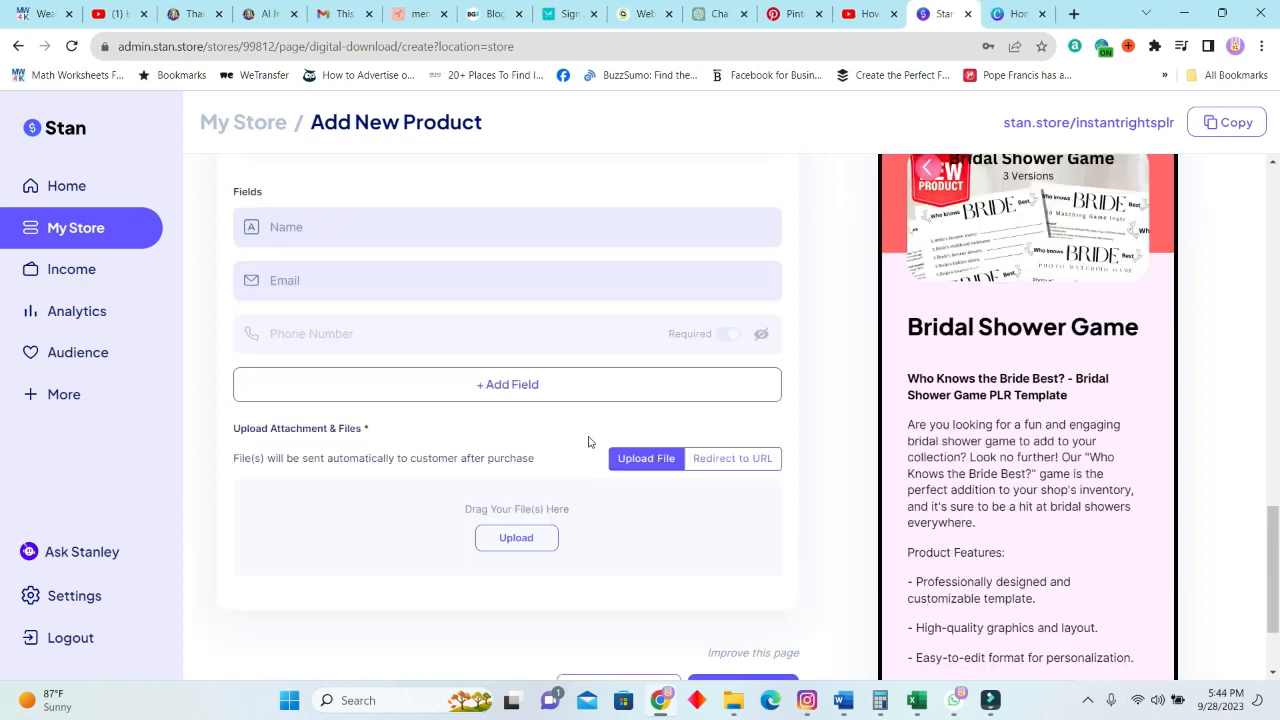
scroll(560, 470, down, 2)
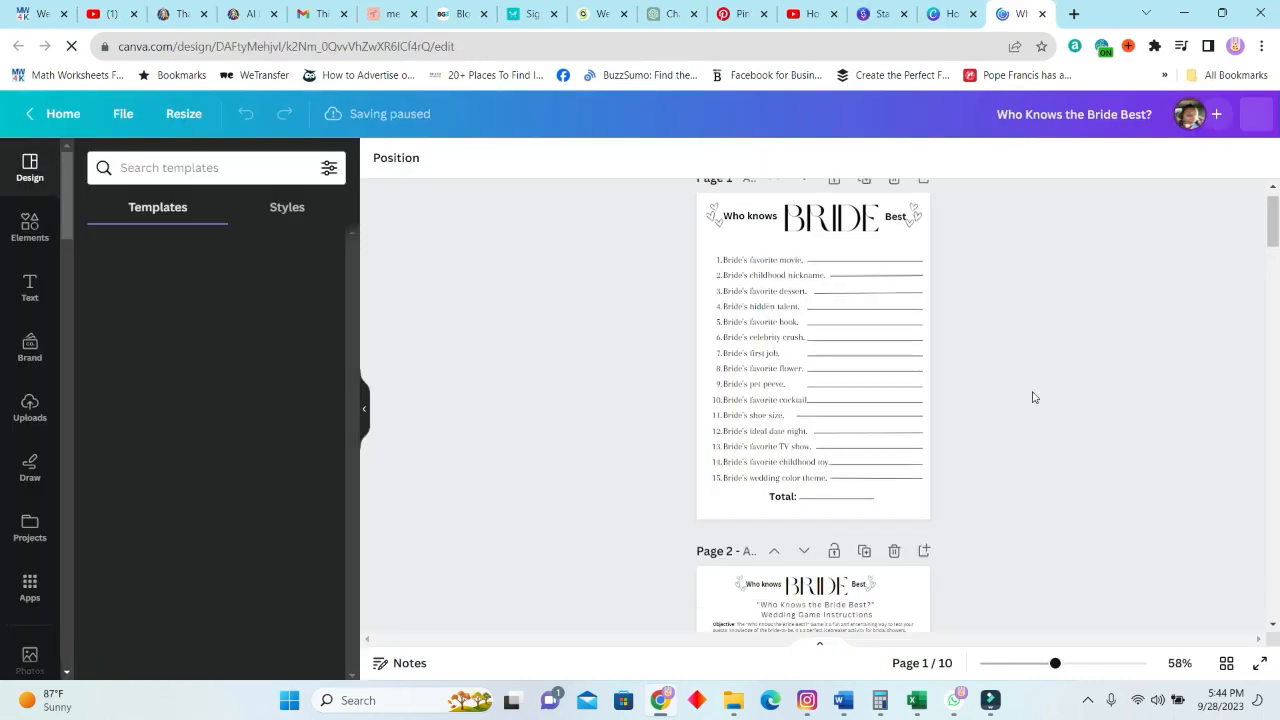
scroll(1034, 397, down, 5)
scroll(996, 420, down, 15)
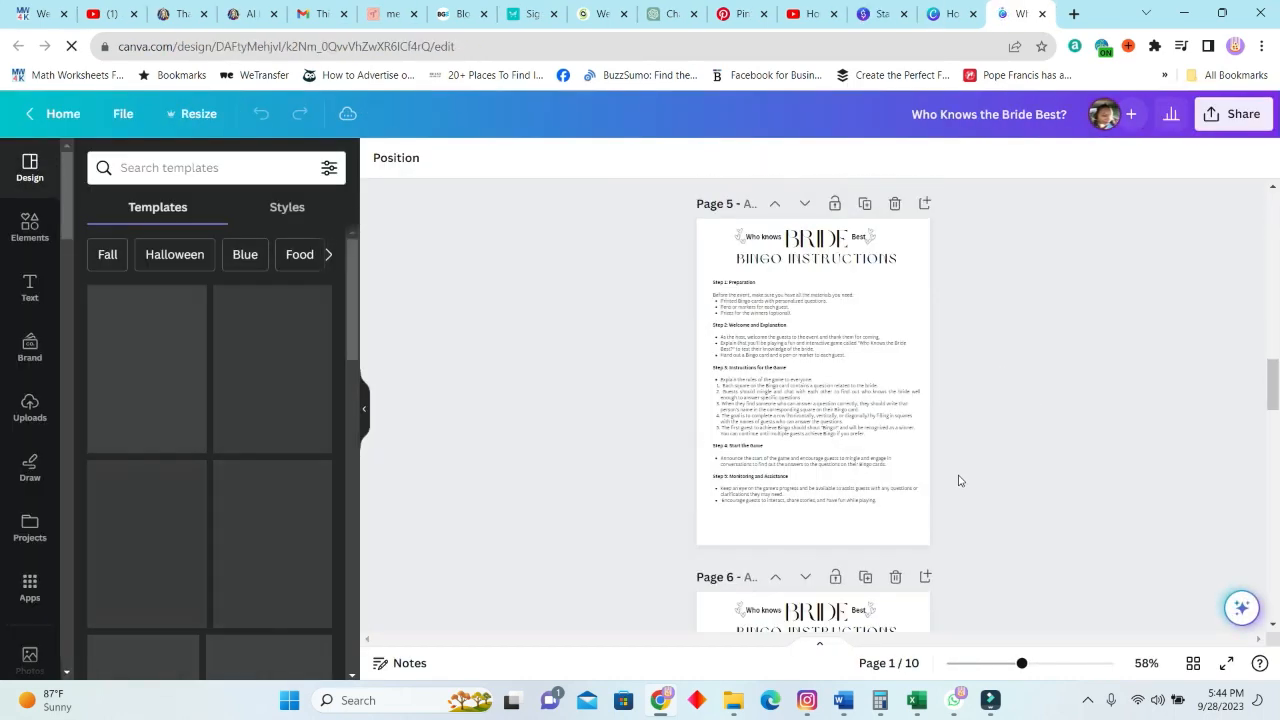
scroll(933, 421, down, 7)
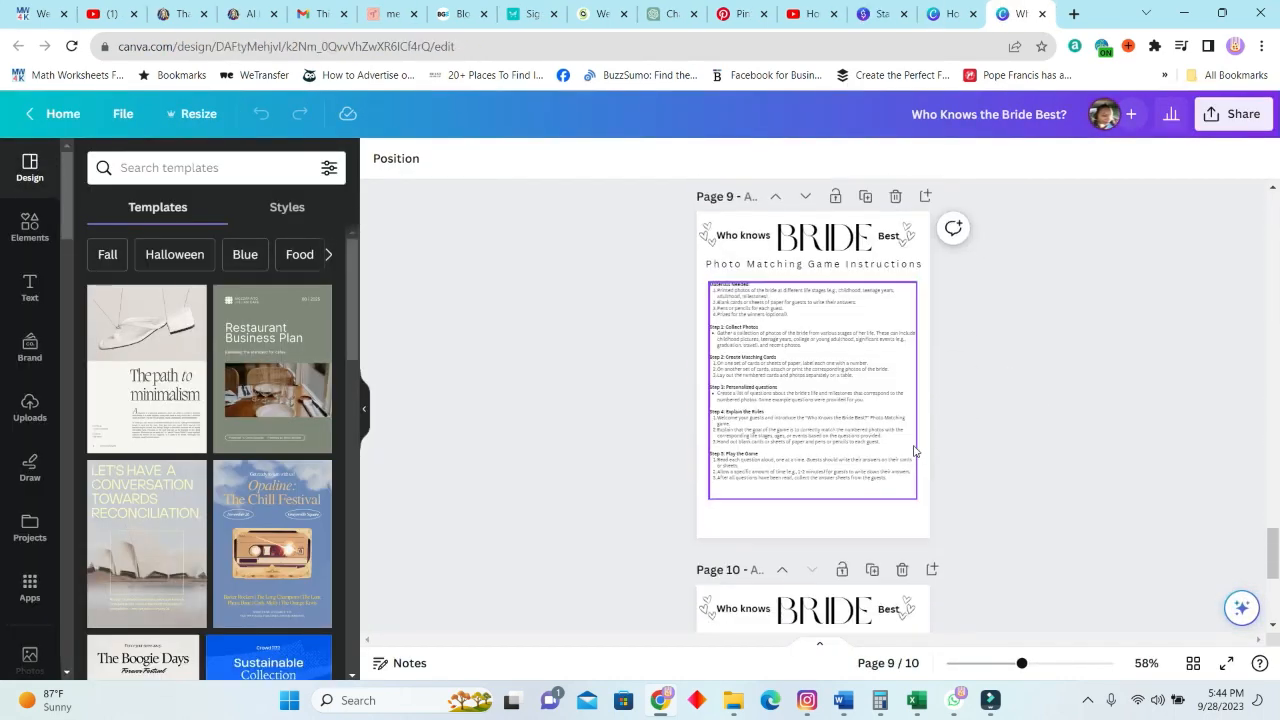
scroll(914, 451, up, 3)
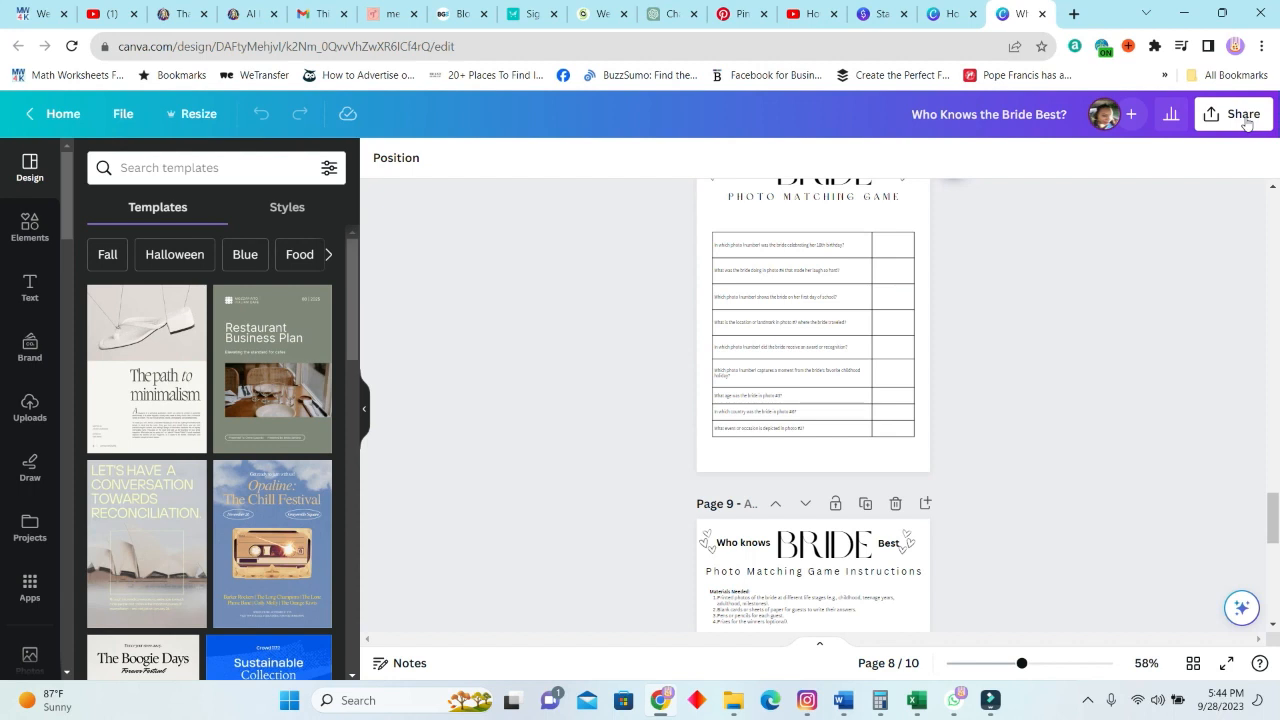
click(1244, 118)
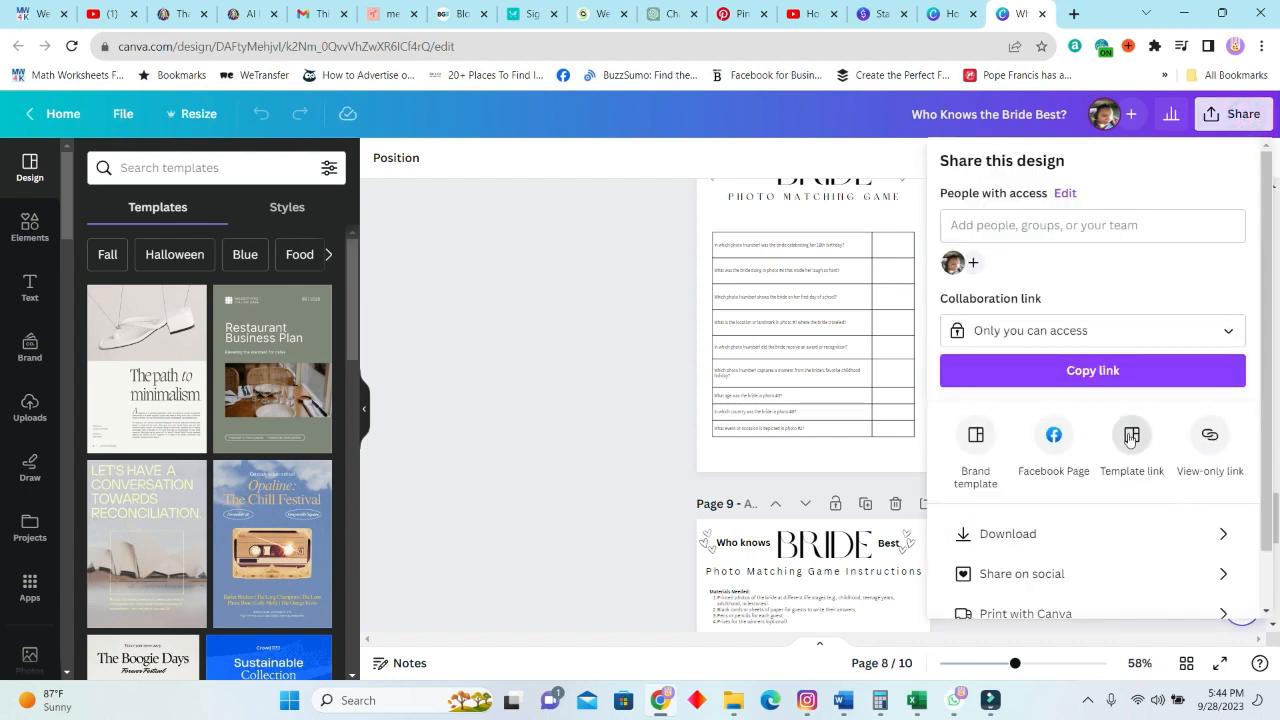
click(1130, 438)
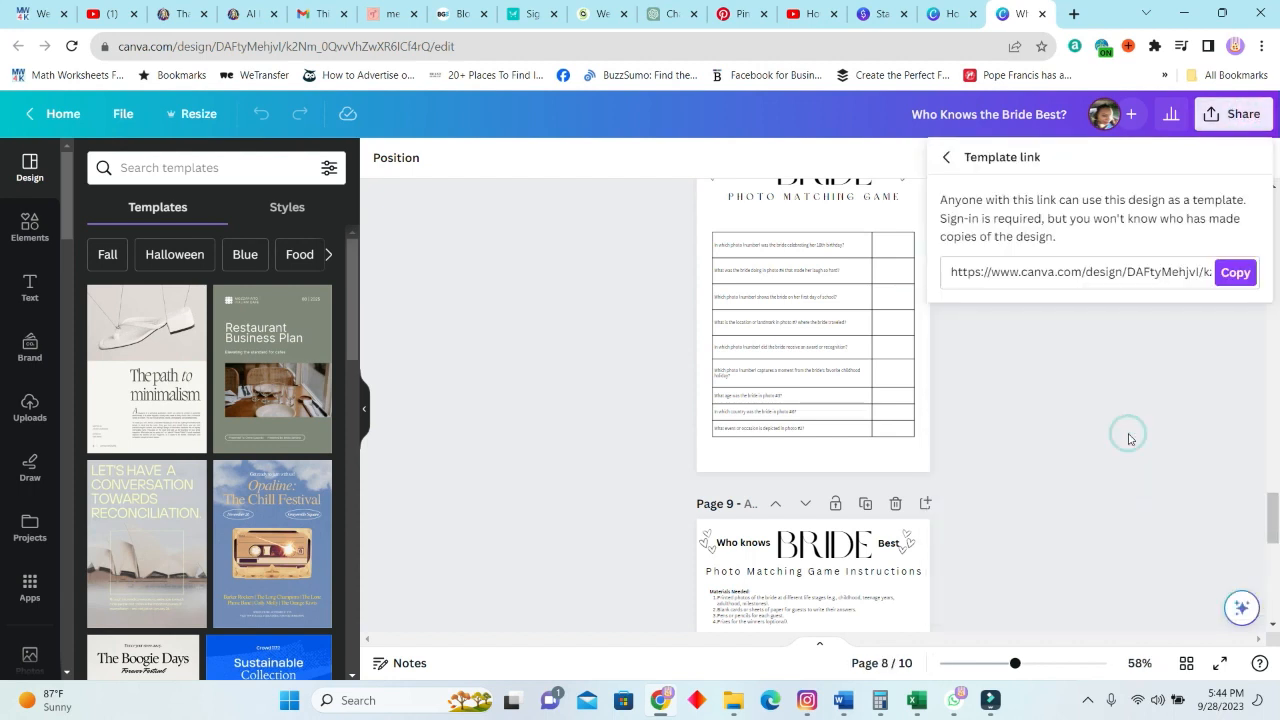
click(1233, 274)
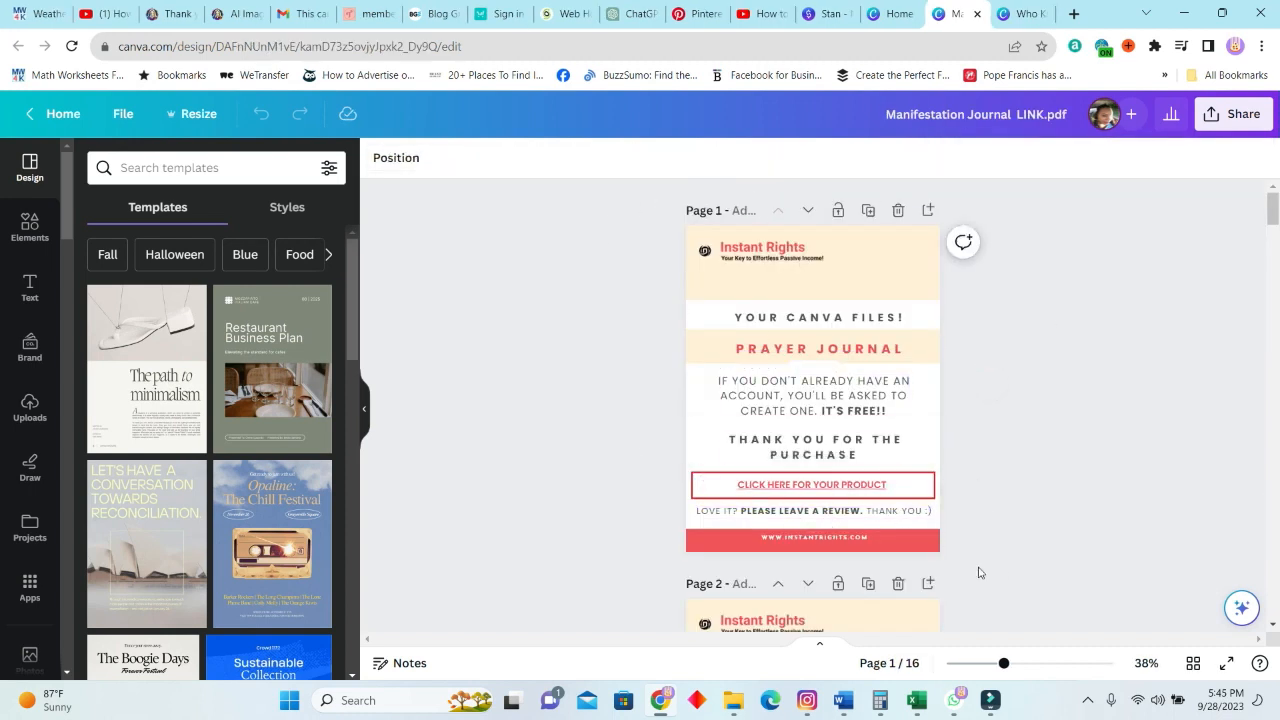
Examine the "CLICK HERE FOR YOUR PRODUCT" link on the first page of the Manifestation Journal LINK.pdf design.
drag(1002, 664, 1015, 665)
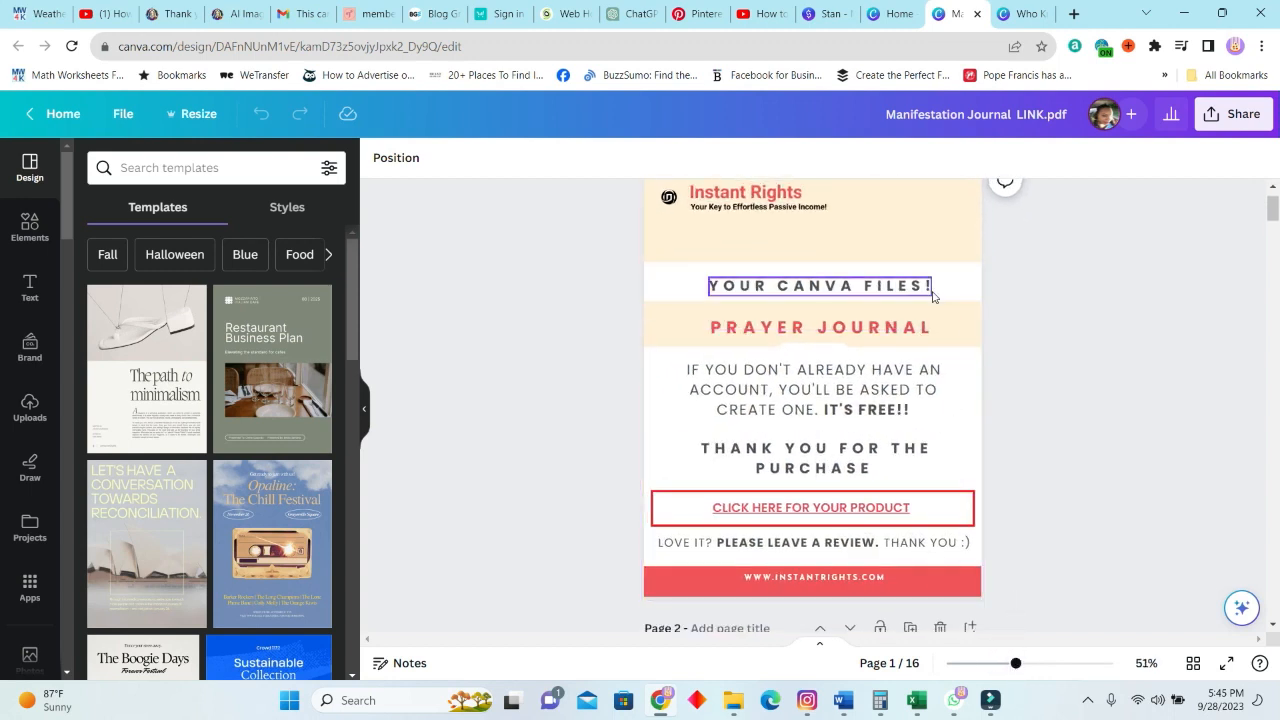
right_click(902, 514)
click(1205, 371)
click(893, 513)
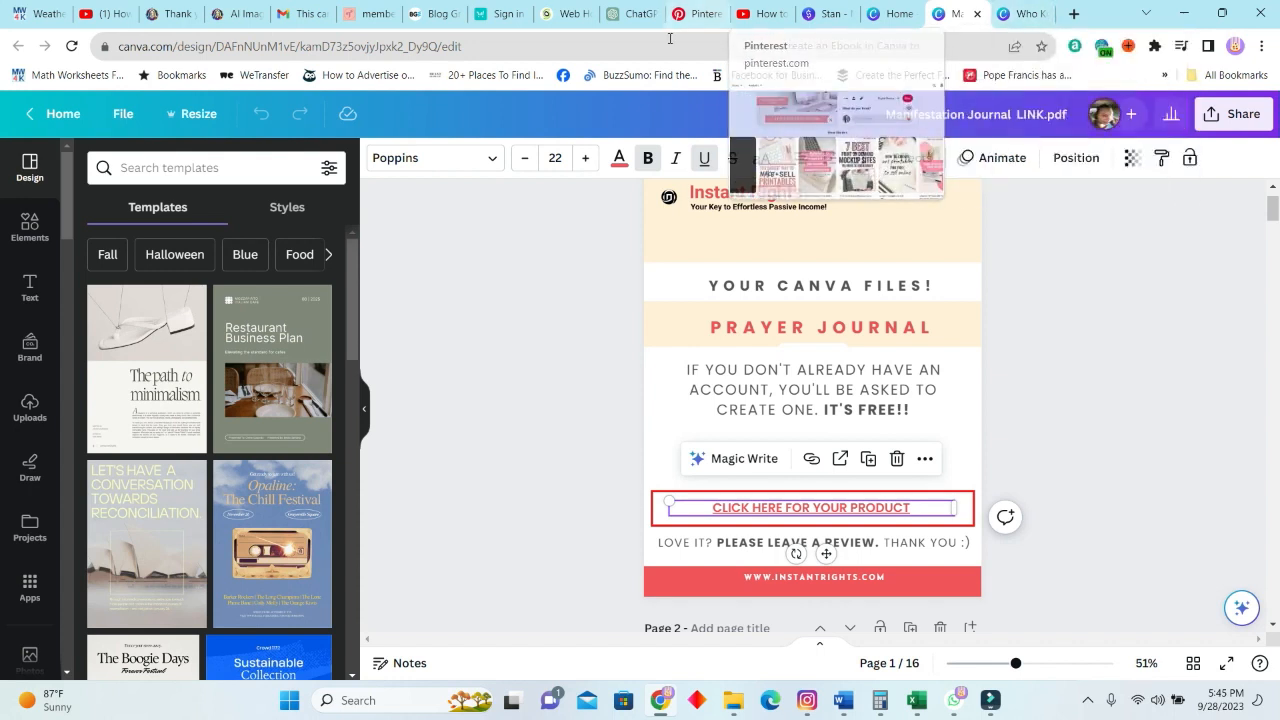
Return to the Stan product page, set its delivery to Redirect to URL and paste the copied Canva template link.
click(828, 14)
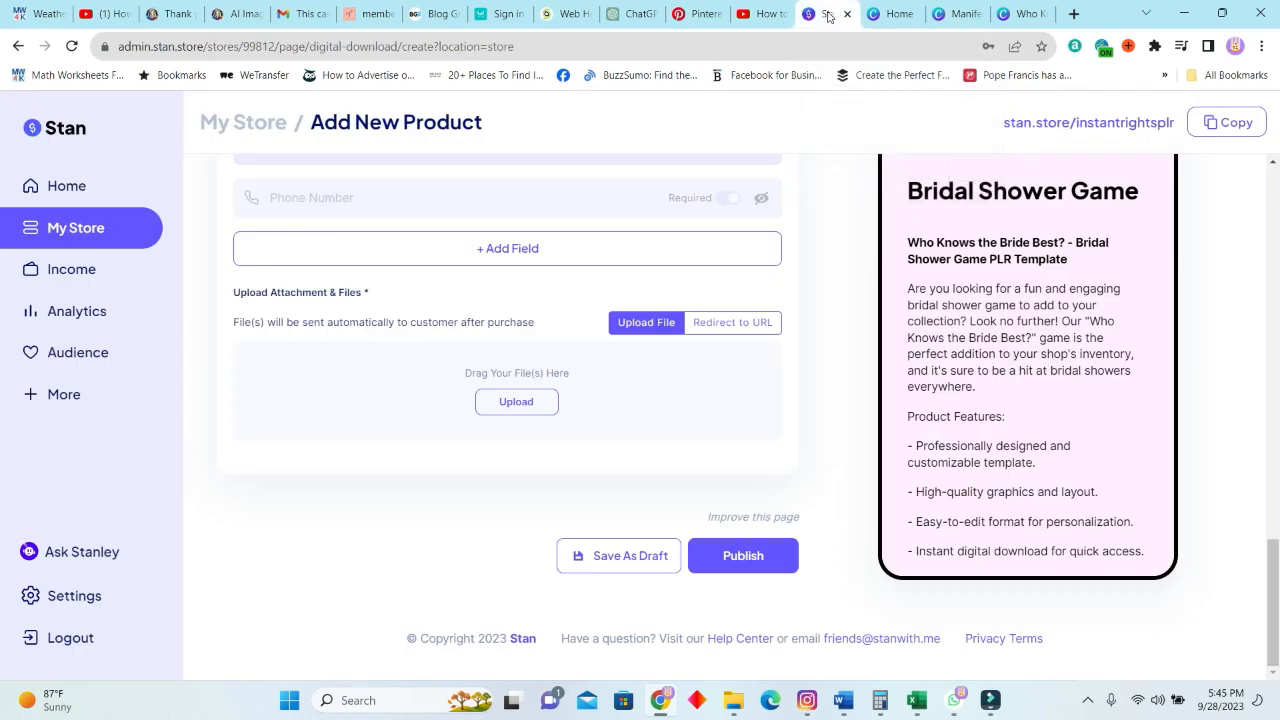
click(742, 327)
click(474, 364)
key(ctrl+v)
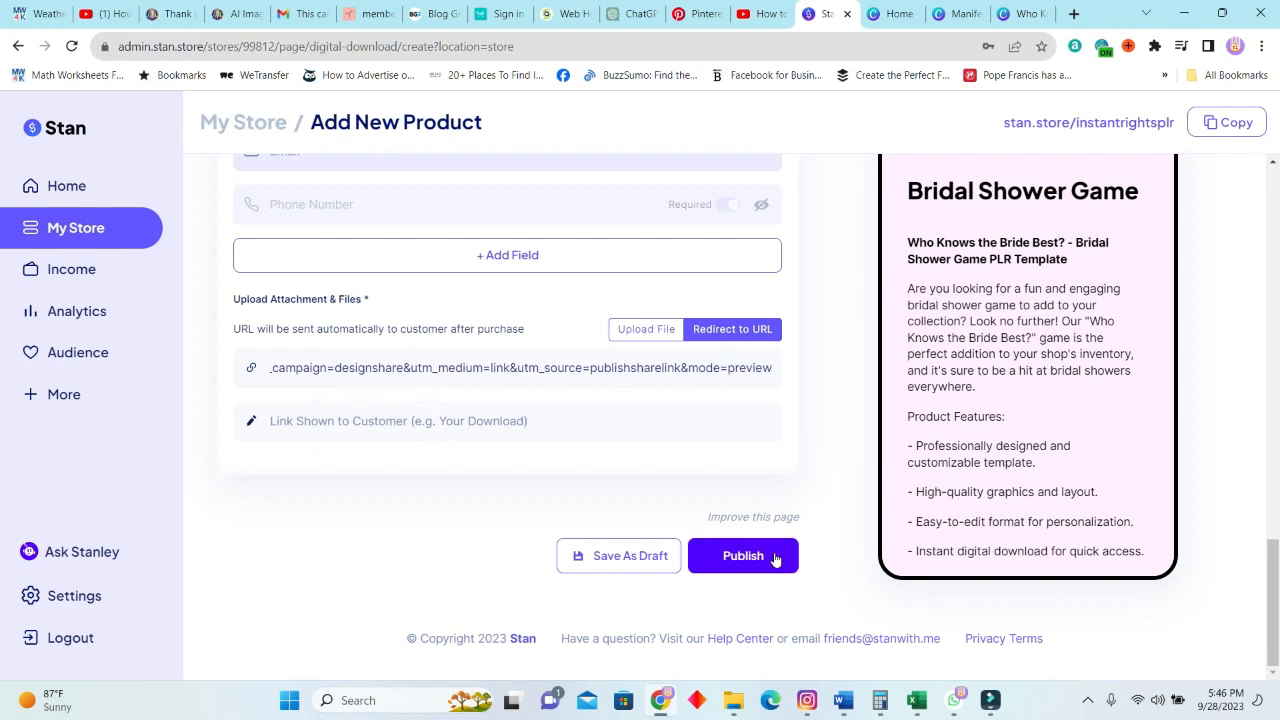
Check over the checkout page and publish the Bridal Shower Game product.
scroll(903, 523, up, 4)
scroll(786, 603, down, 5)
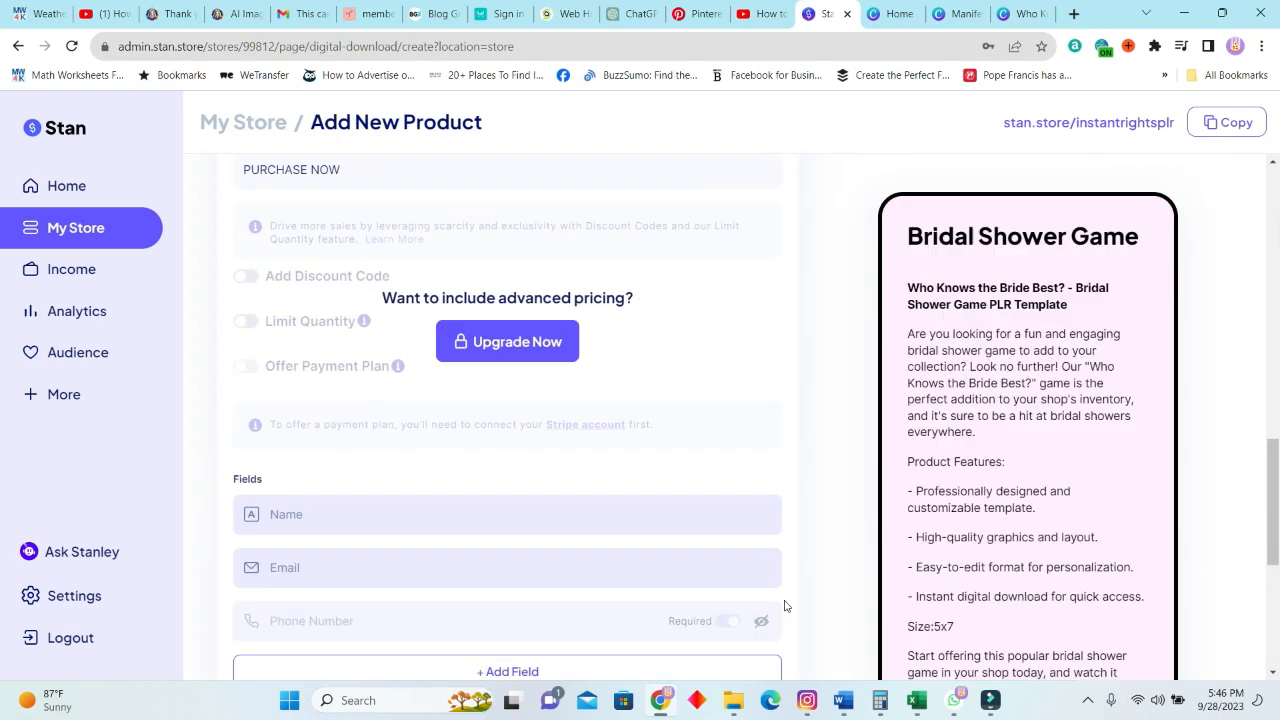
click(743, 556)
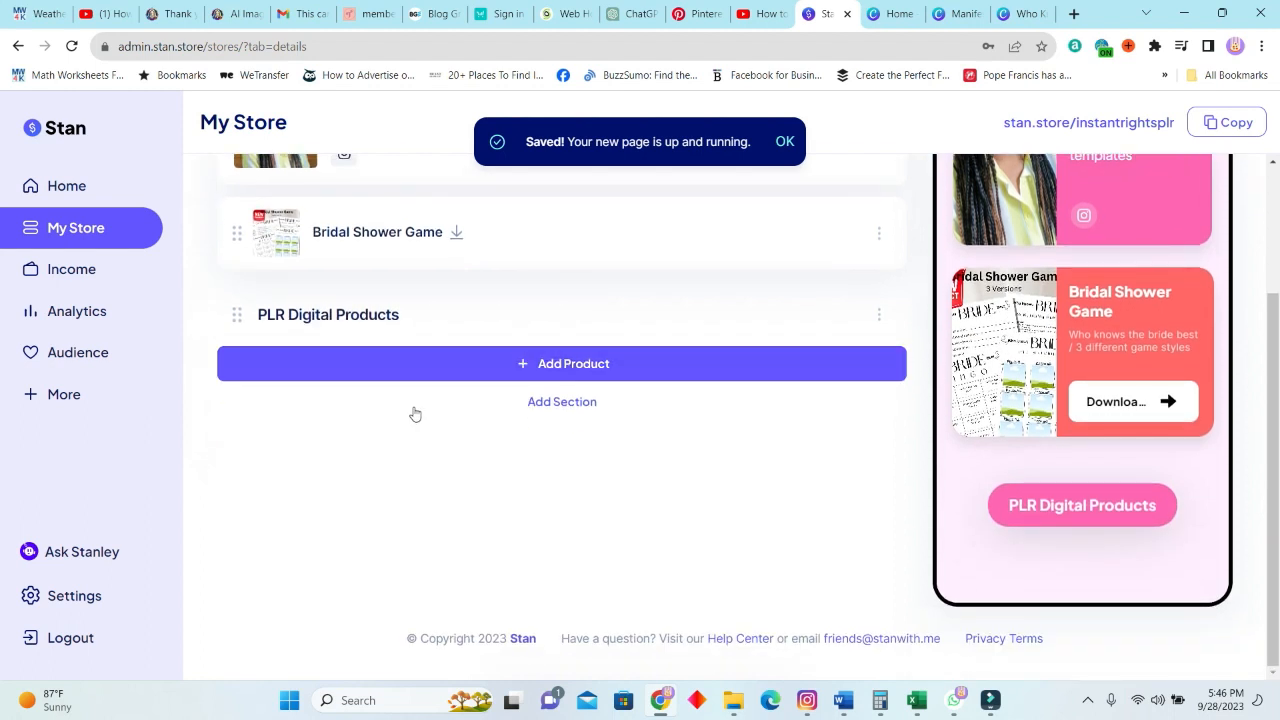
Add a new store section and title it "Book a 1:1 Coaching Session With Me".
click(565, 405)
click(338, 367)
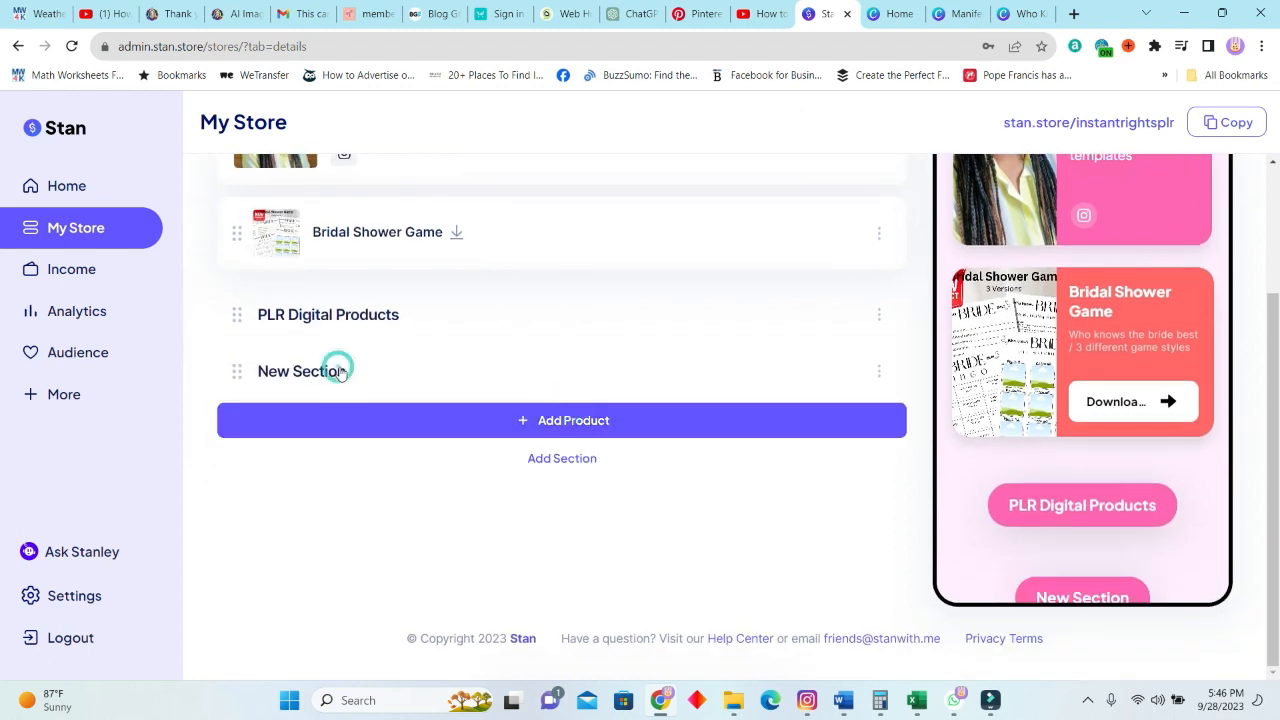
click(880, 371)
click(797, 408)
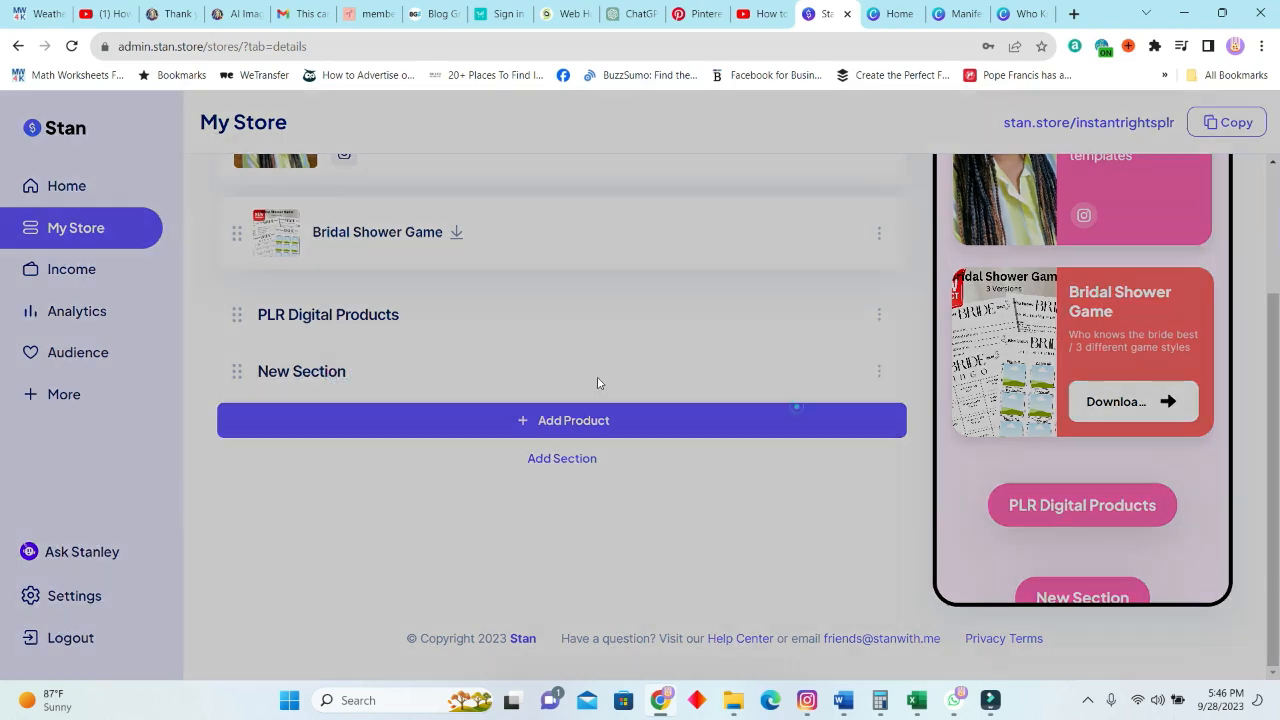
triple_click(624, 348)
key(ctrl+v)
click(650, 402)
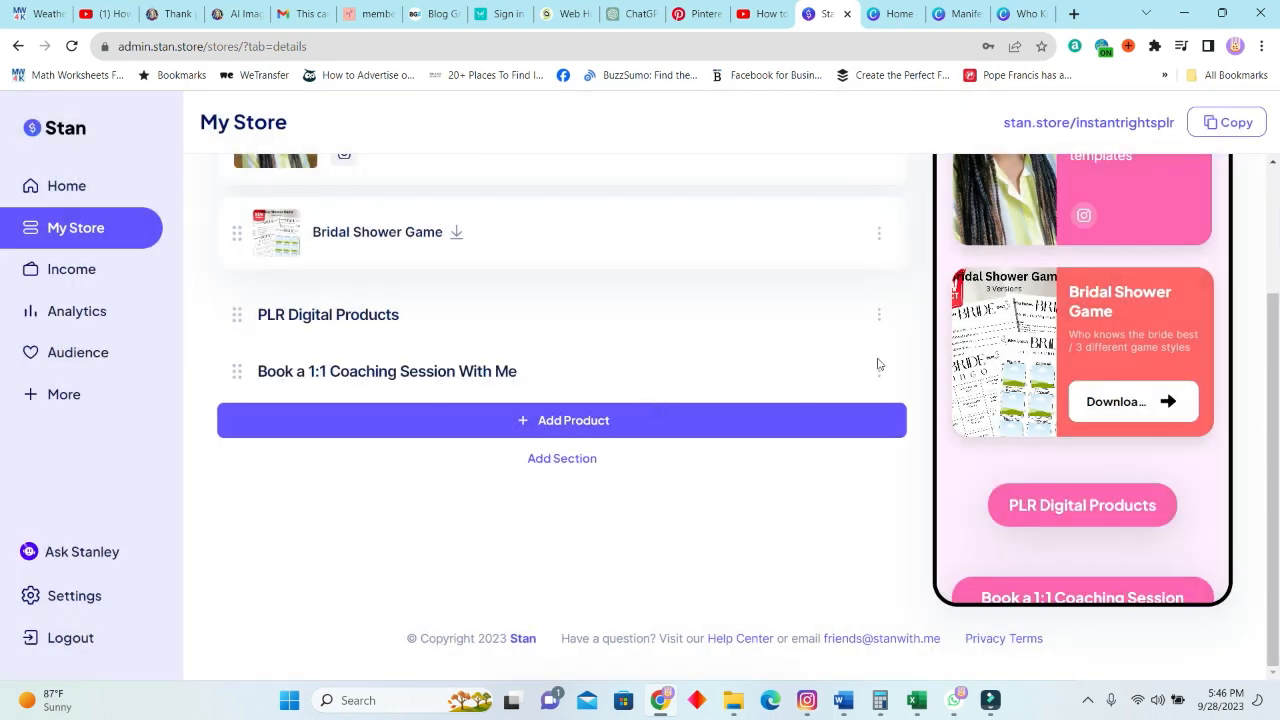
Start a Book a Time on Your Calendar product and compare its Callout and Preview thumbnail styles, leaving Preview selected.
click(594, 422)
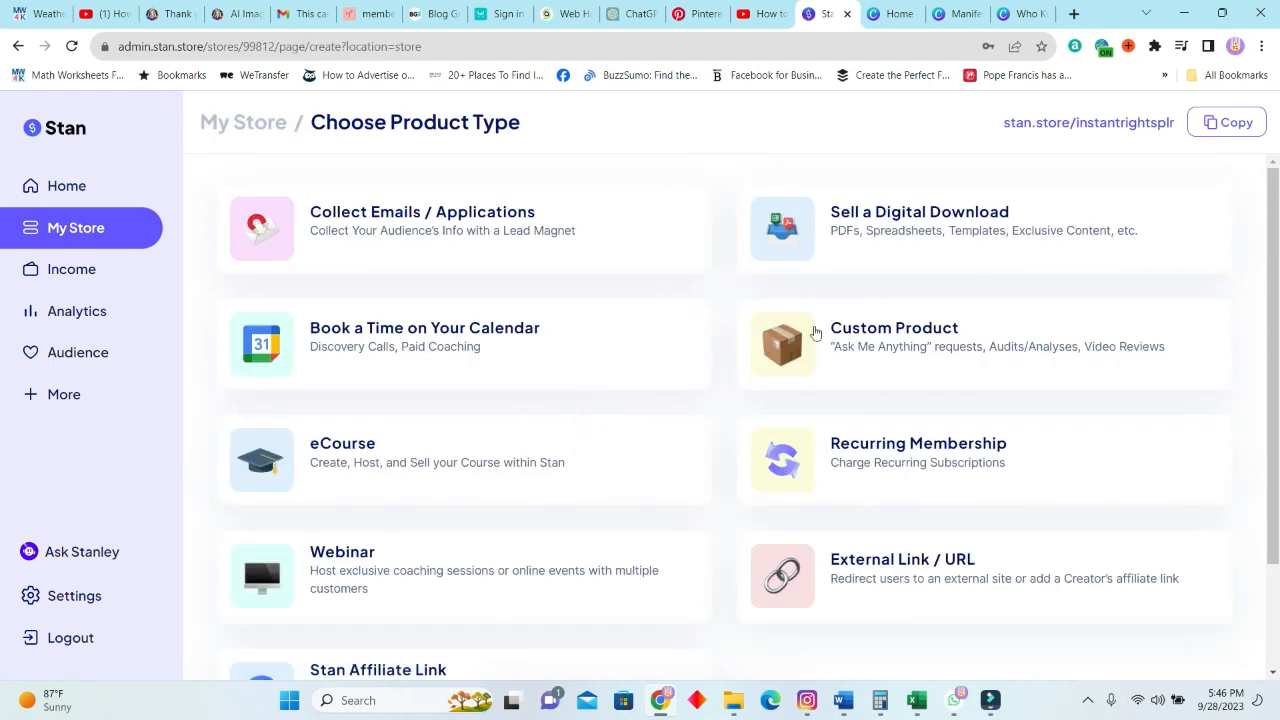
click(434, 330)
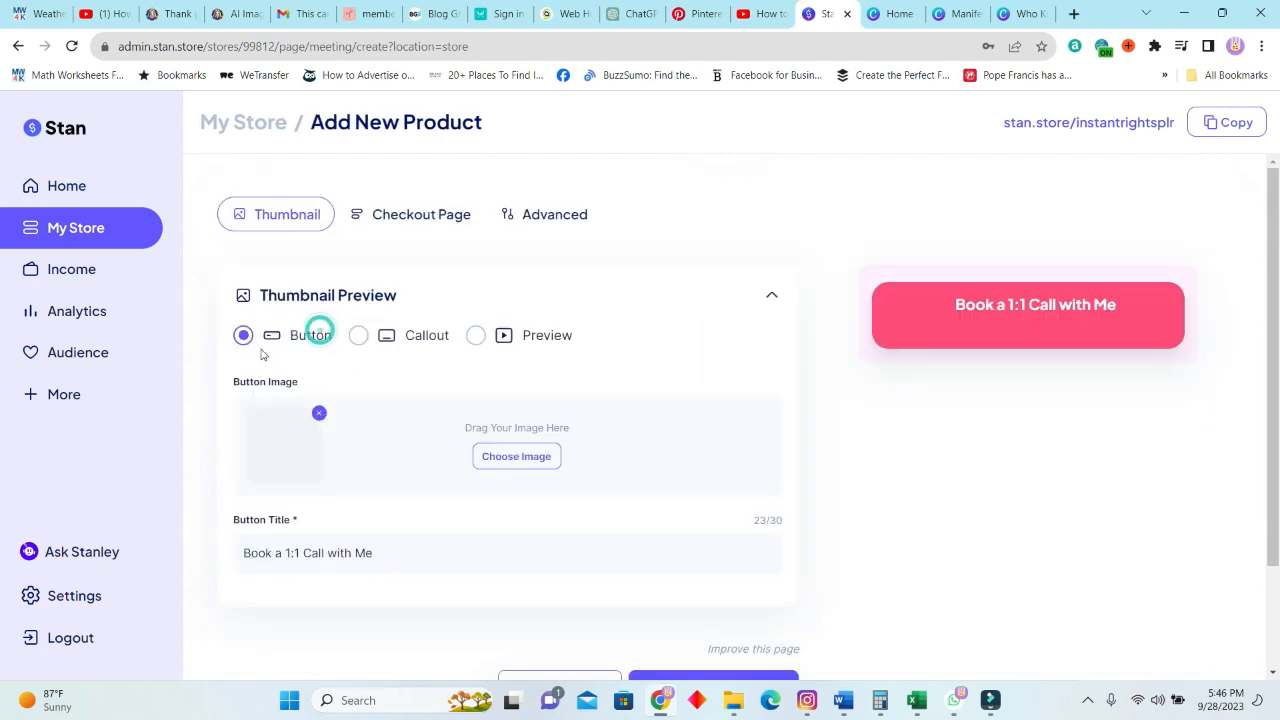
click(381, 345)
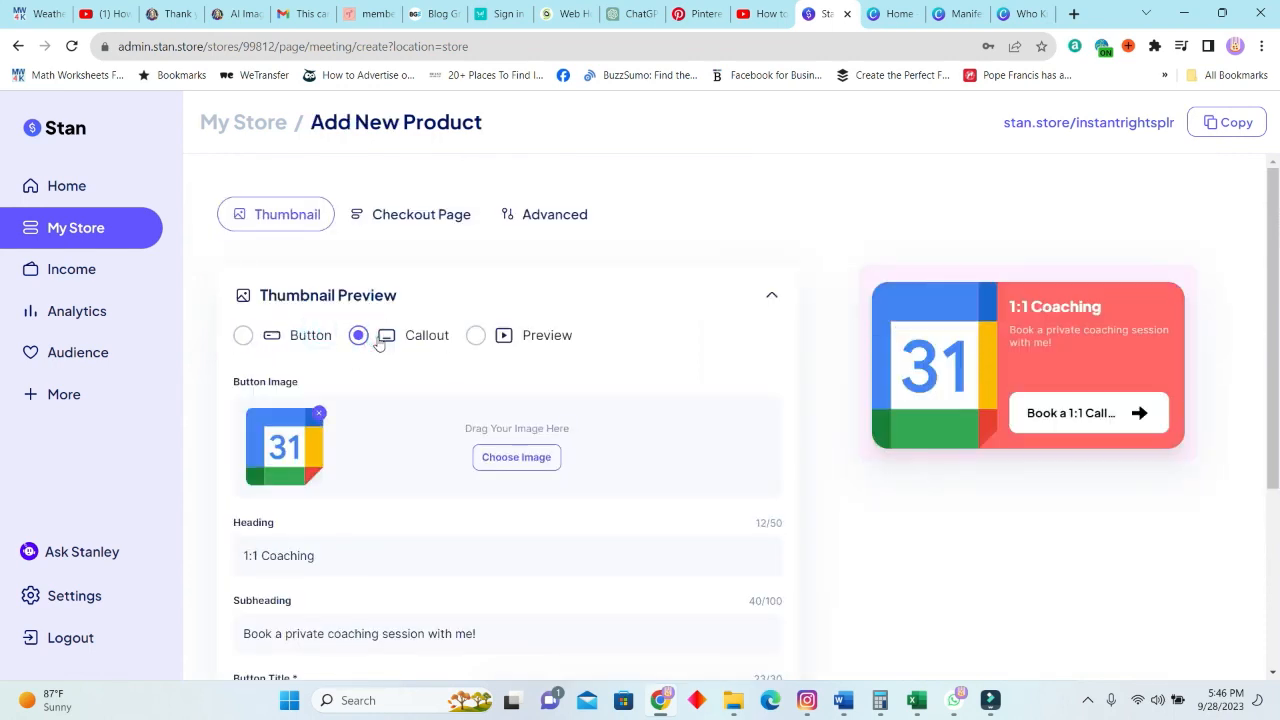
click(476, 335)
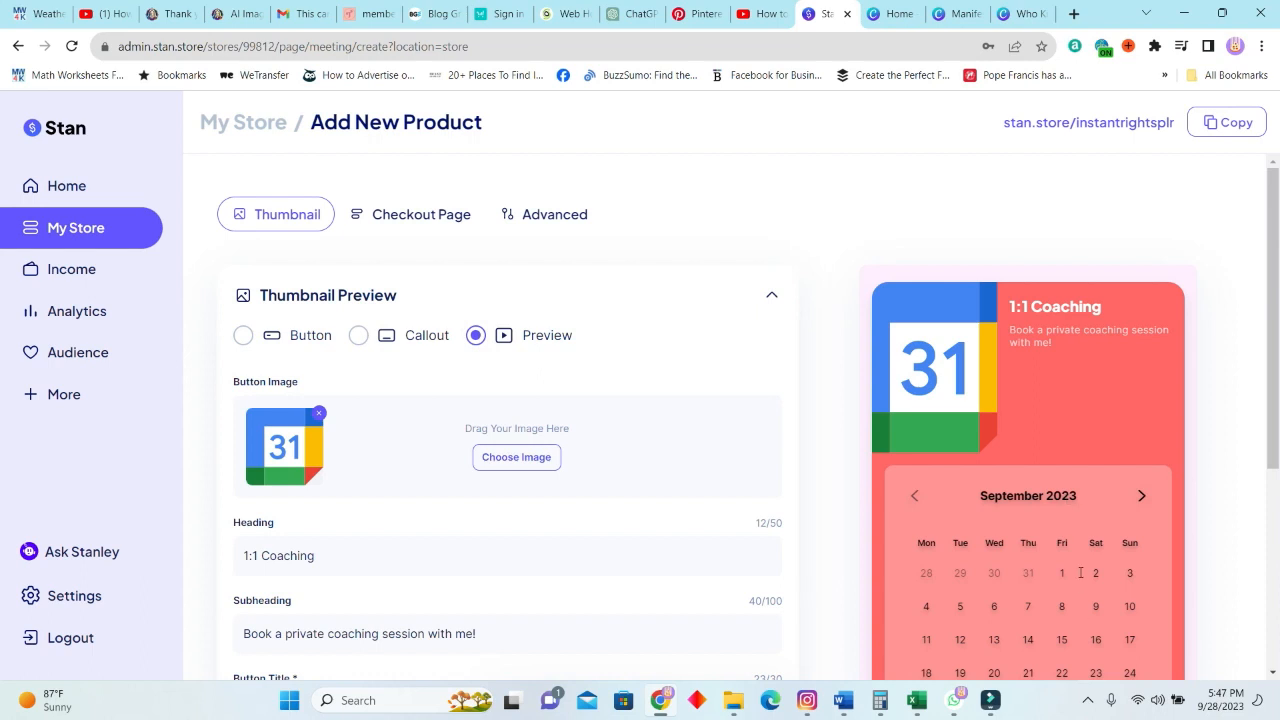
scroll(1080, 572, down, 3)
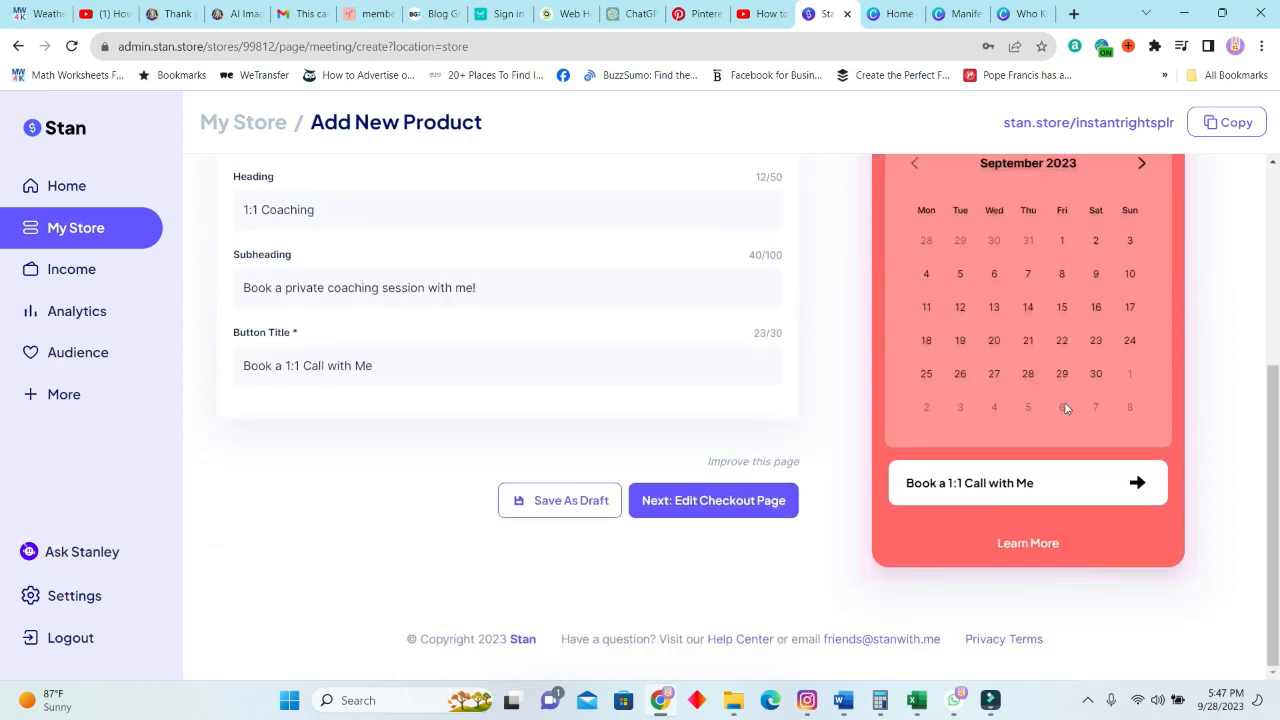
Replace the coaching product's thumbnail image with the library photo of a white wall calendar, accepting the default crop.
scroll(1045, 443, up, 2)
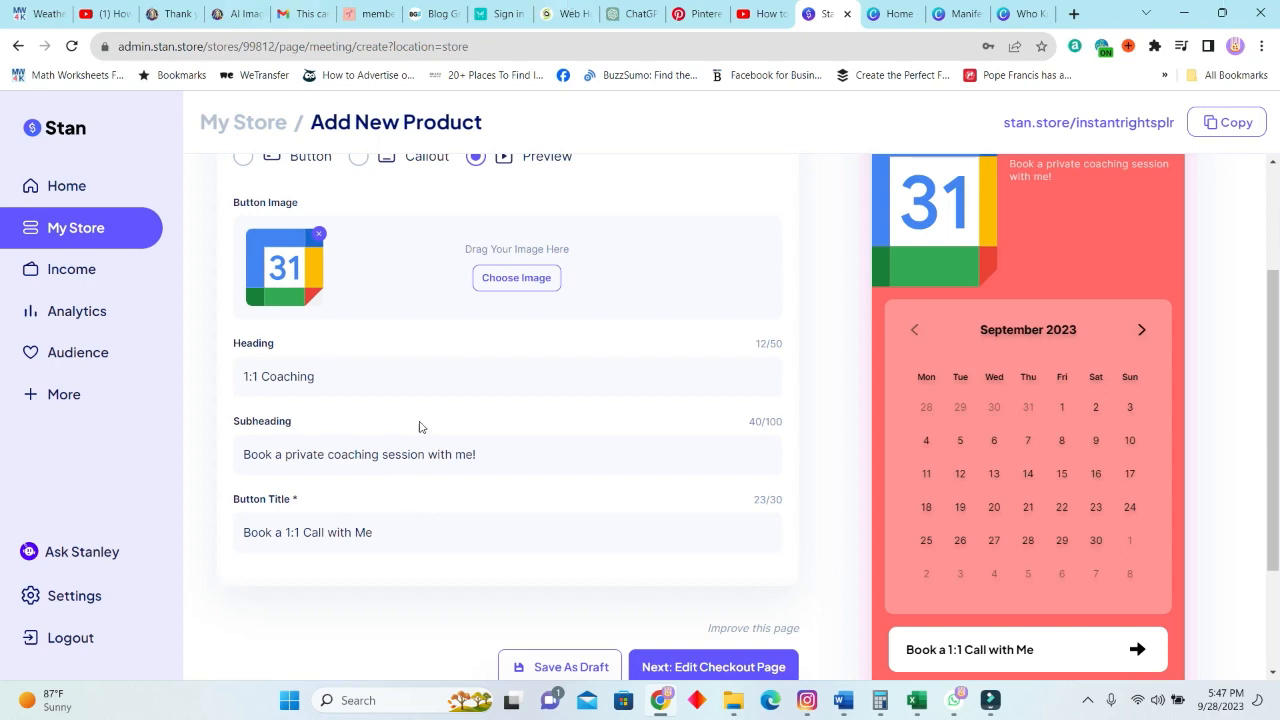
scroll(383, 376, down, 2)
scroll(500, 451, up, 4)
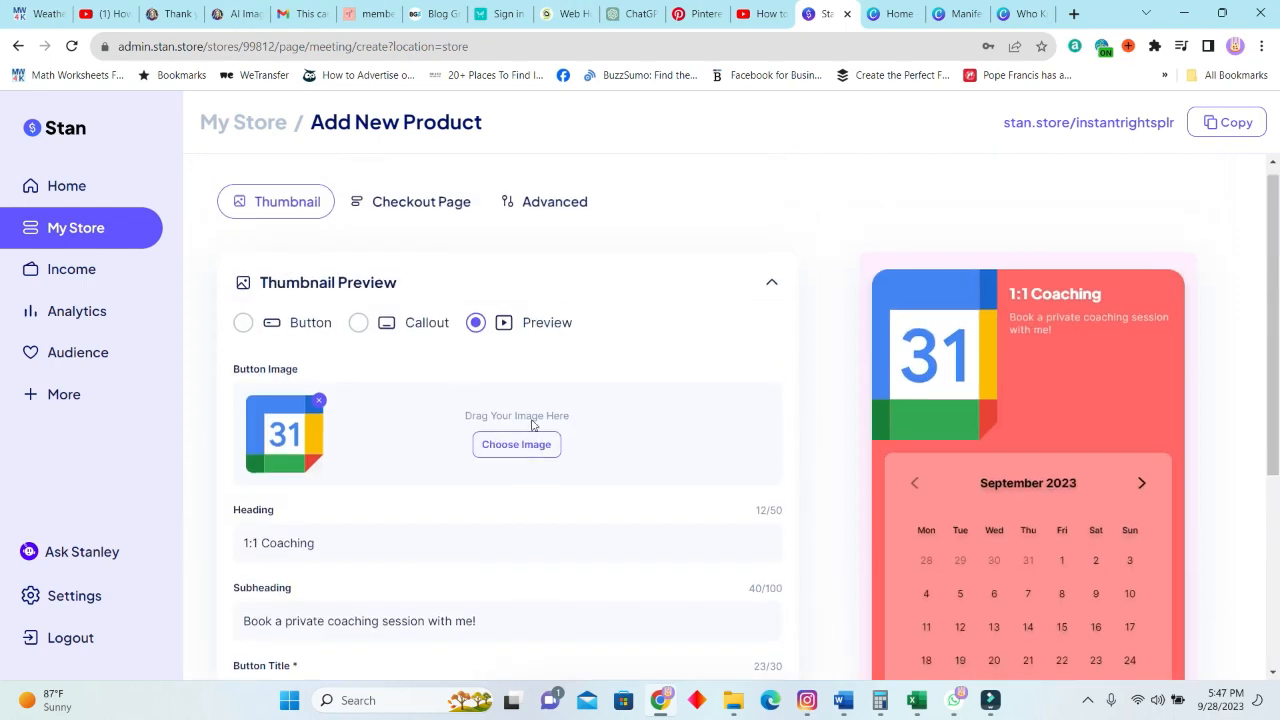
click(518, 453)
scroll(509, 449, down, 2)
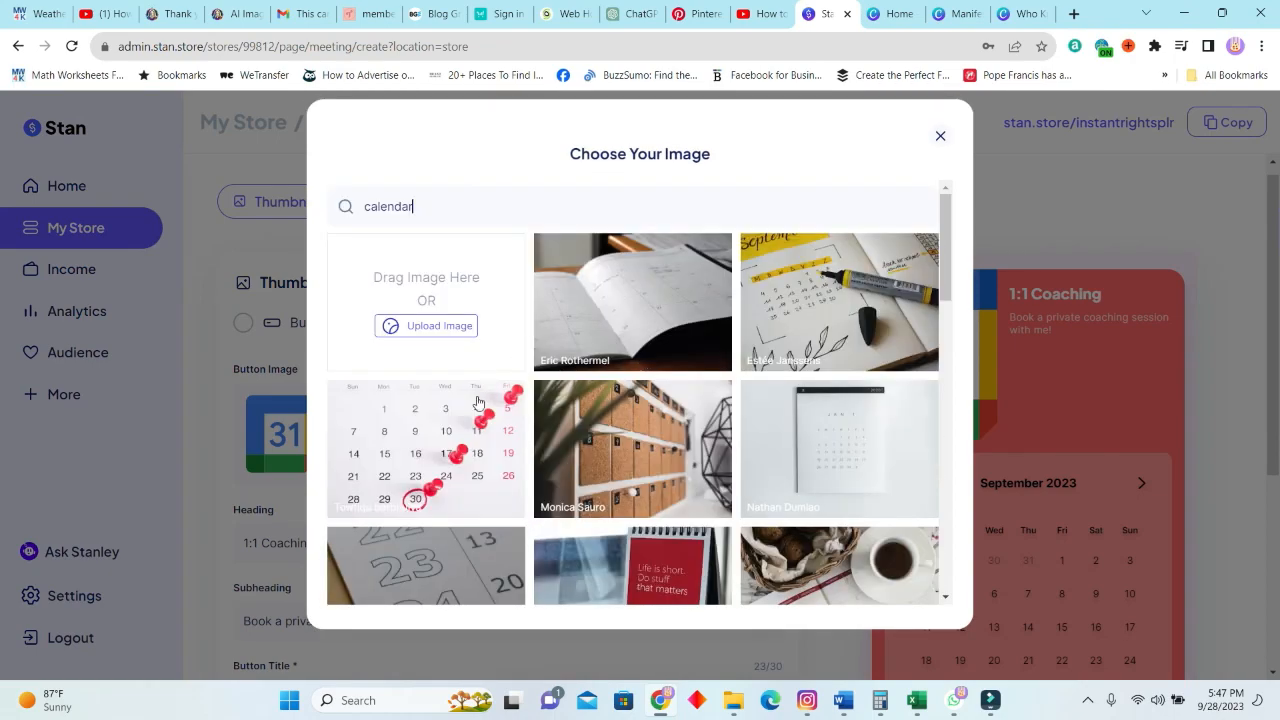
click(855, 452)
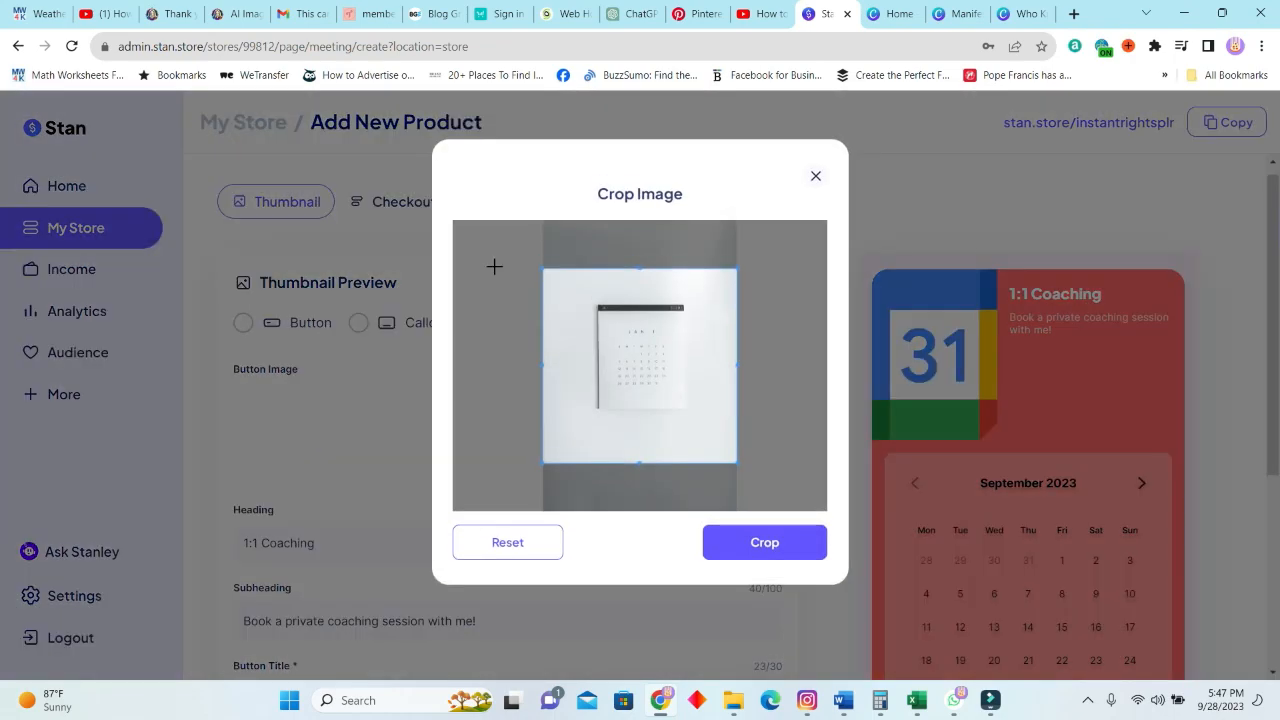
click(791, 549)
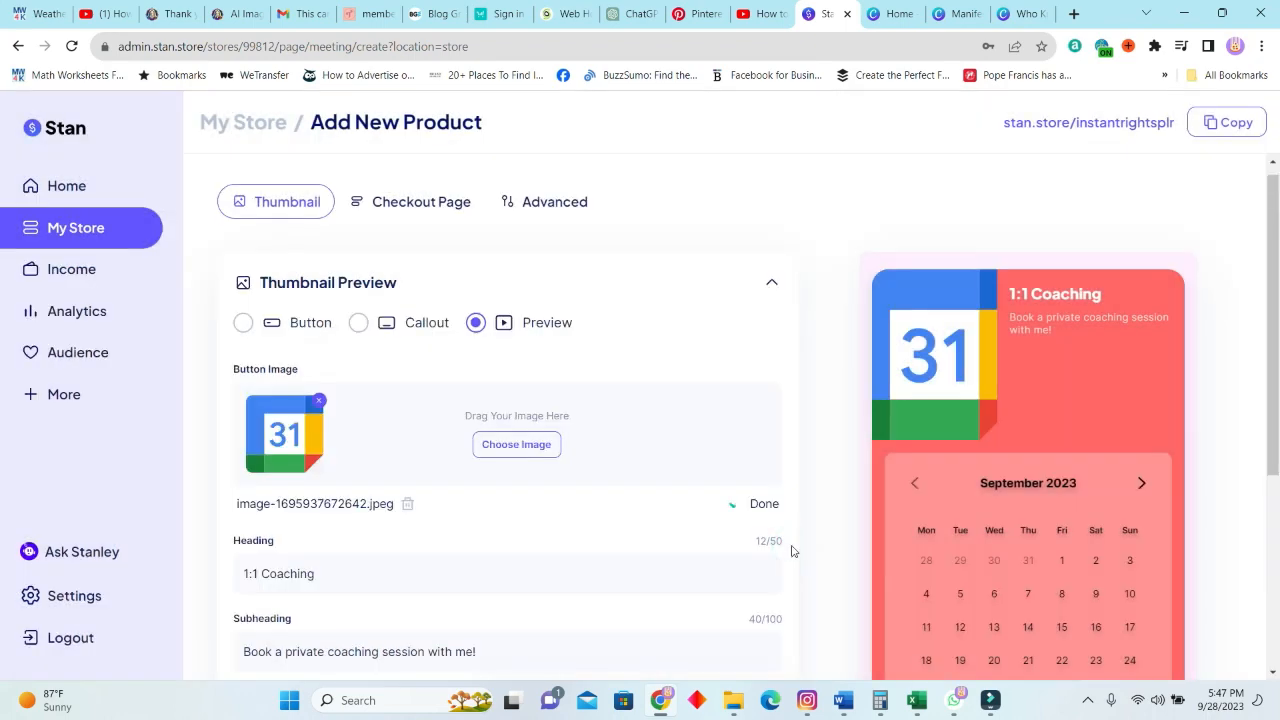
Continue to the checkout page, review its description, pricing, fields and calendar sections, and publish the Book a 1:1 Call with Me product.
scroll(686, 457, down, 4)
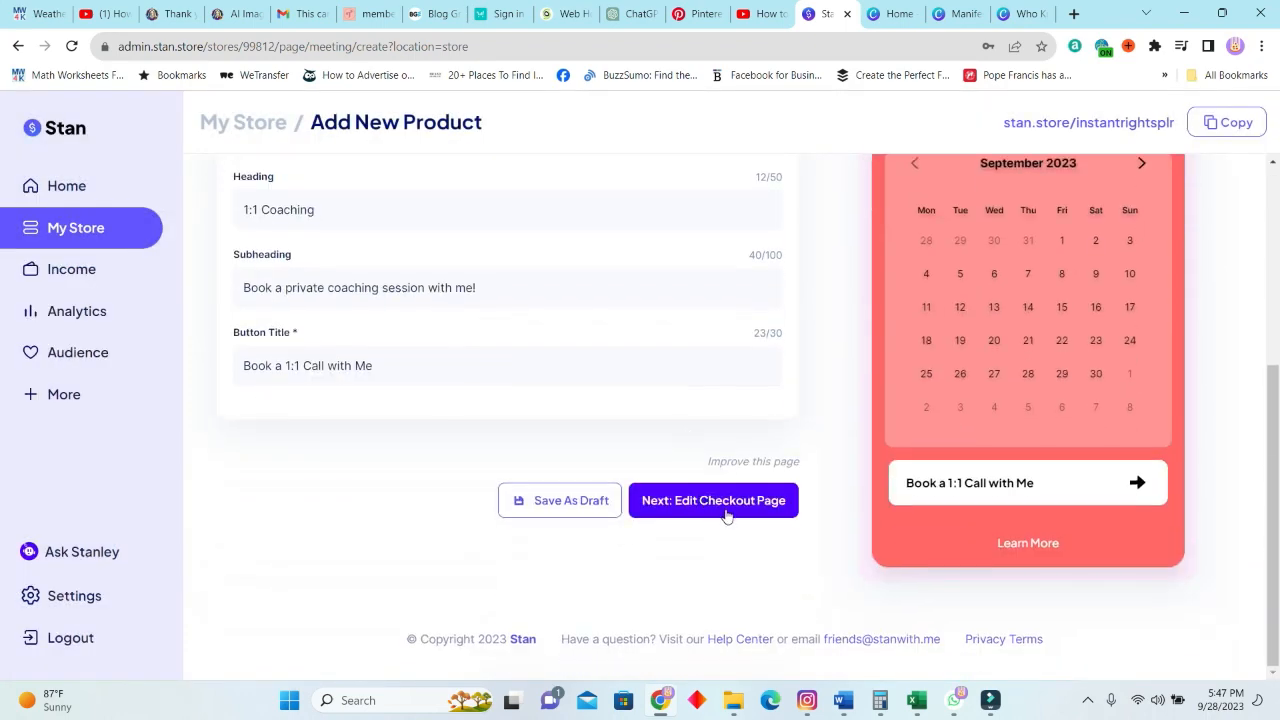
click(710, 500)
scroll(450, 489, down, 3)
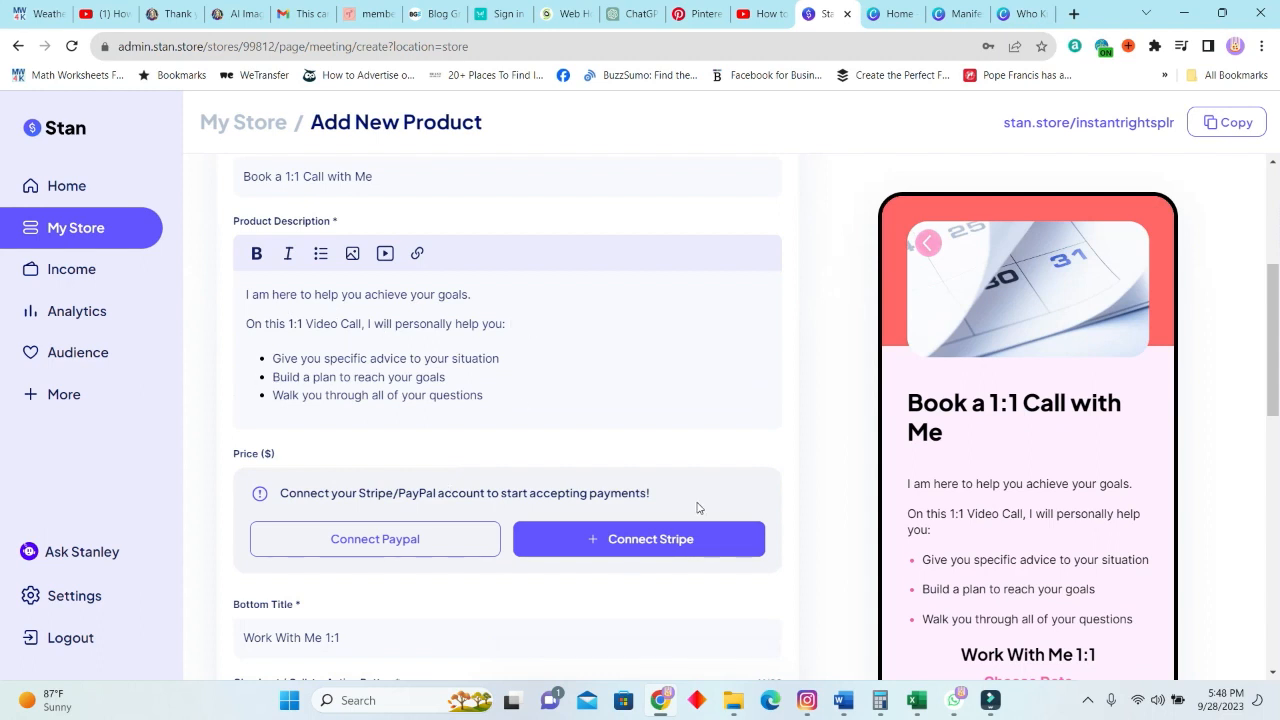
scroll(489, 490, down, 4)
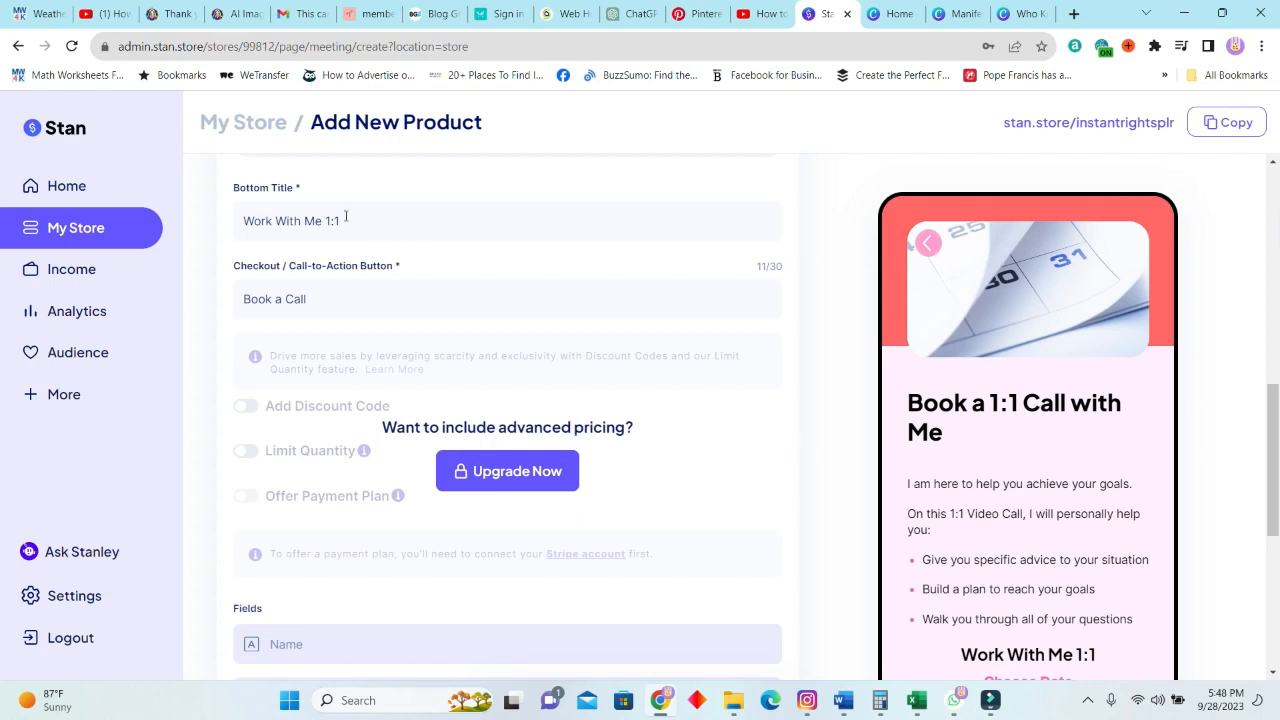
scroll(455, 337, down, 2)
scroll(570, 543, up, 1)
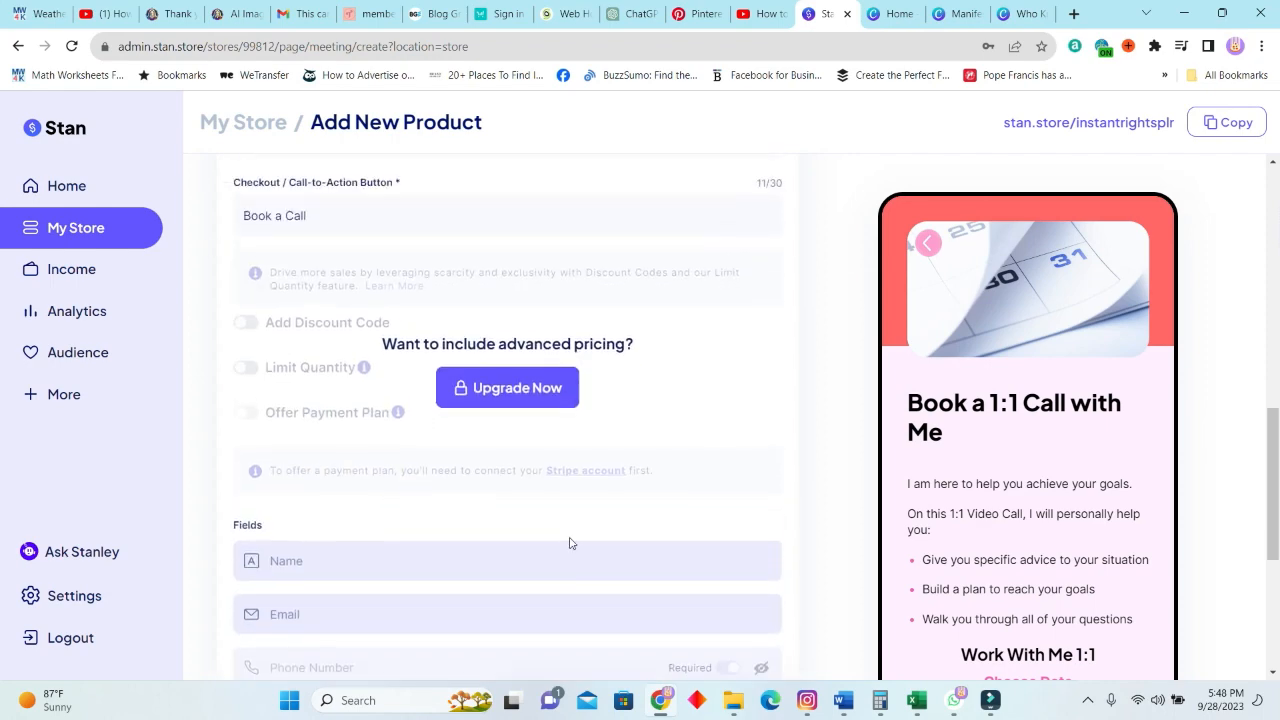
scroll(523, 537, down, 4)
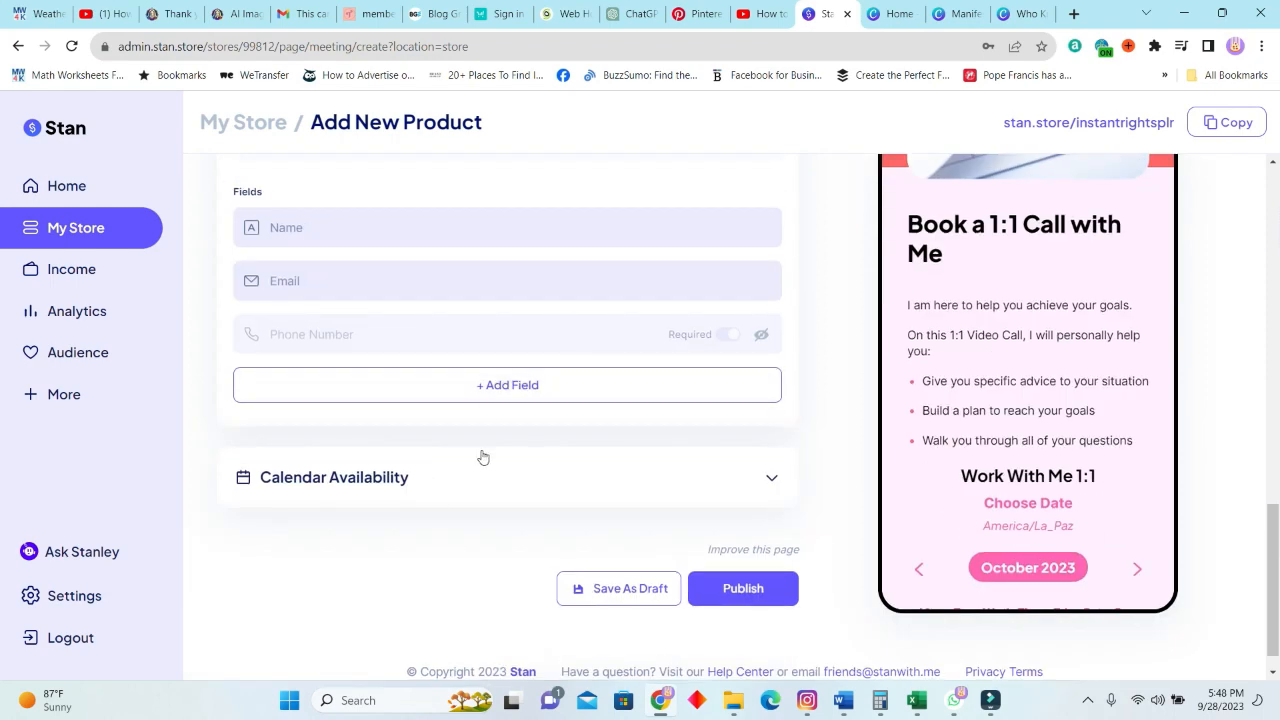
scroll(603, 414, up, 6)
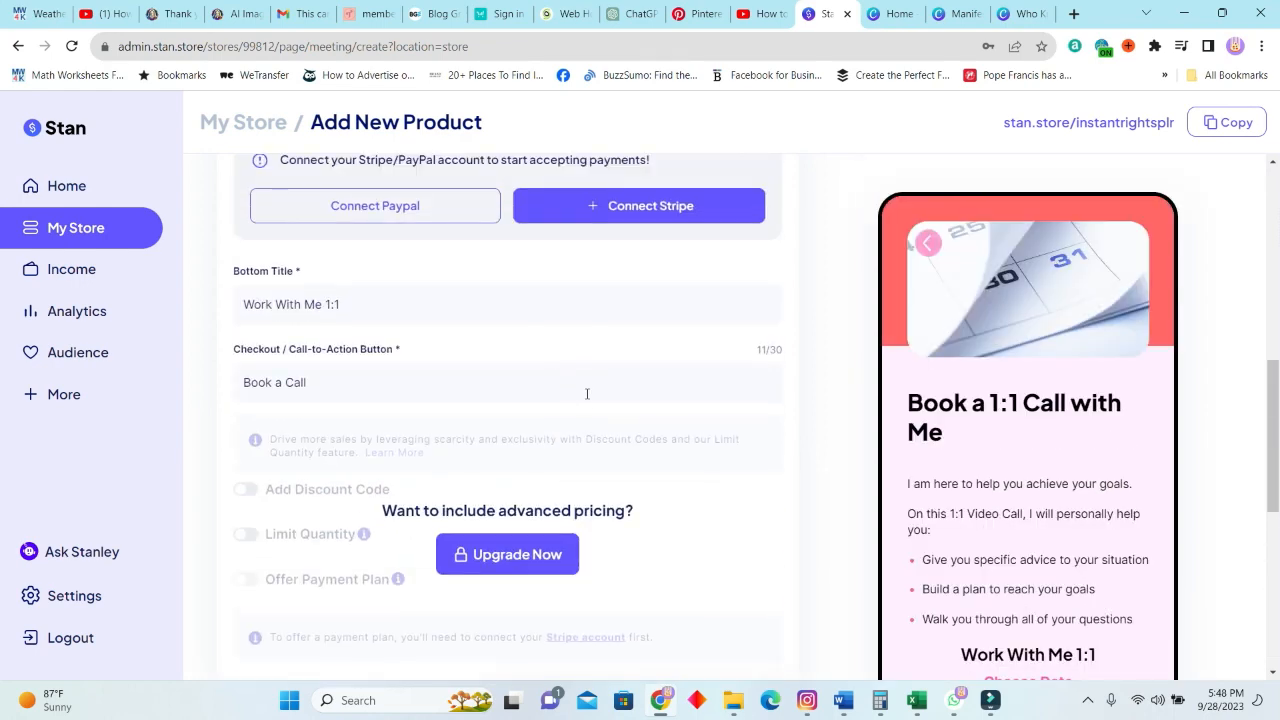
scroll(587, 393, down, 4)
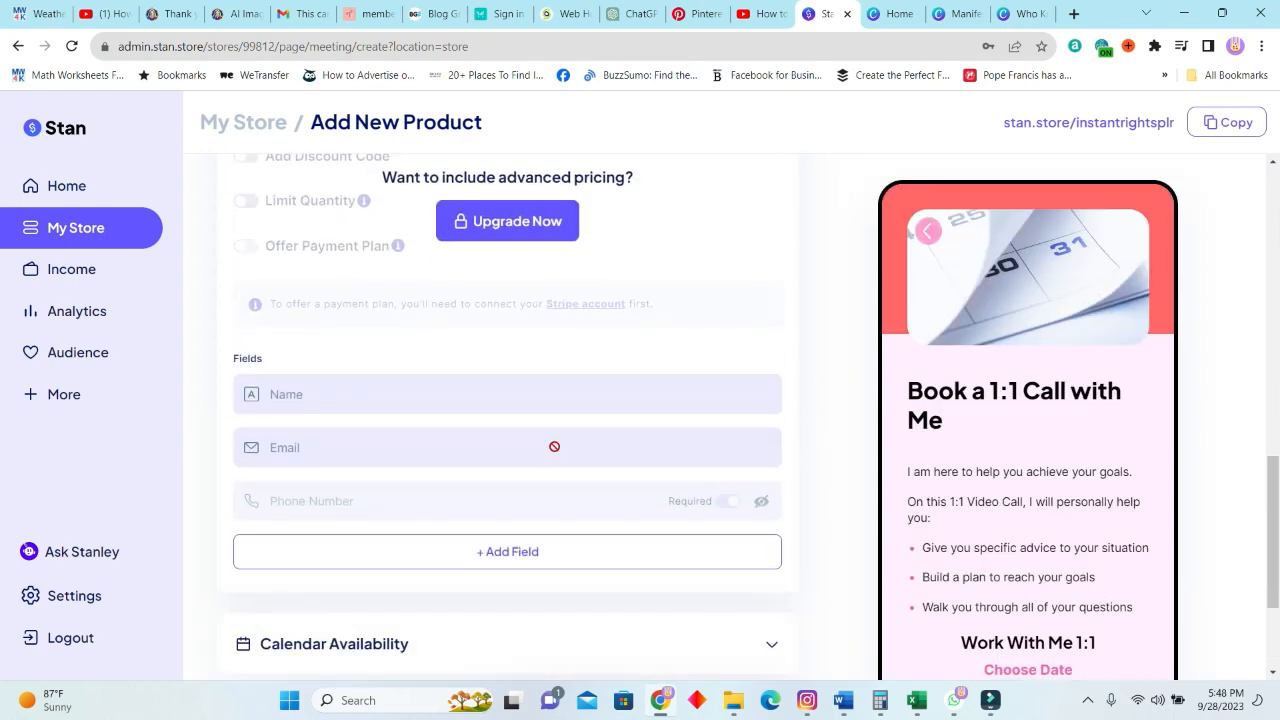
scroll(537, 422, down, 3)
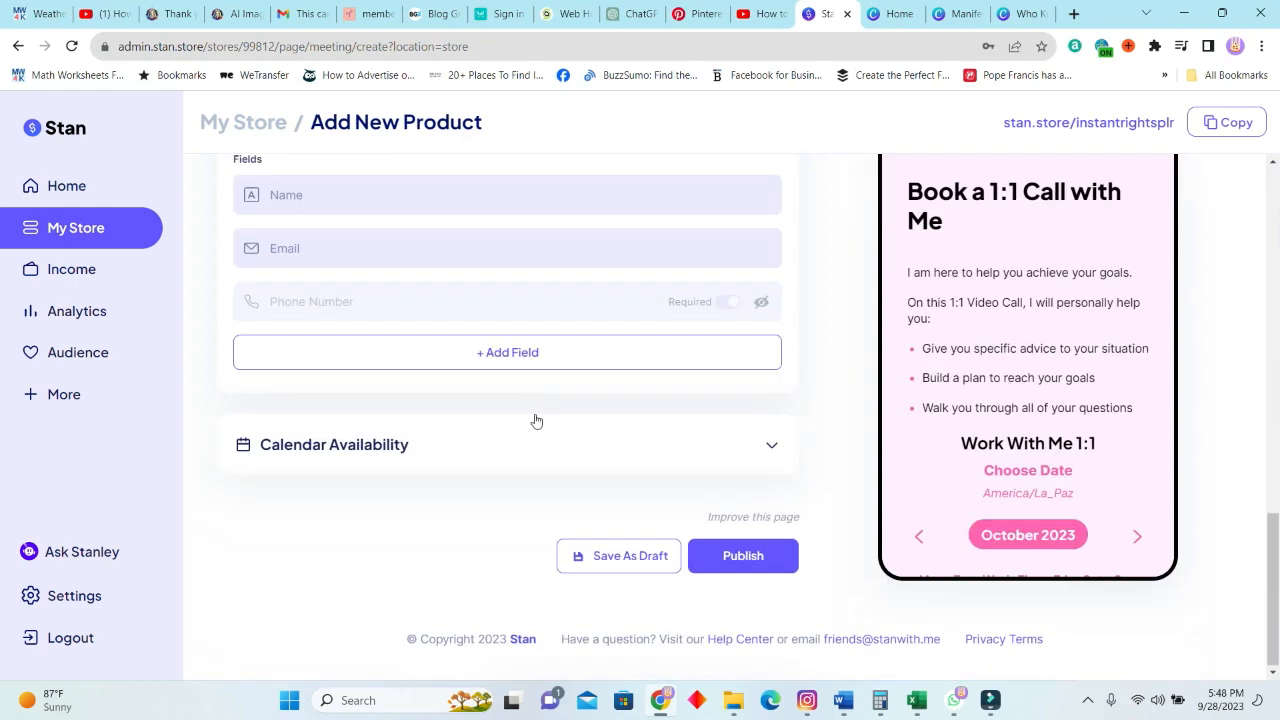
click(735, 556)
Review the My Store list and its mobile preview, including both products and both section titles.
scroll(500, 454, down, 2)
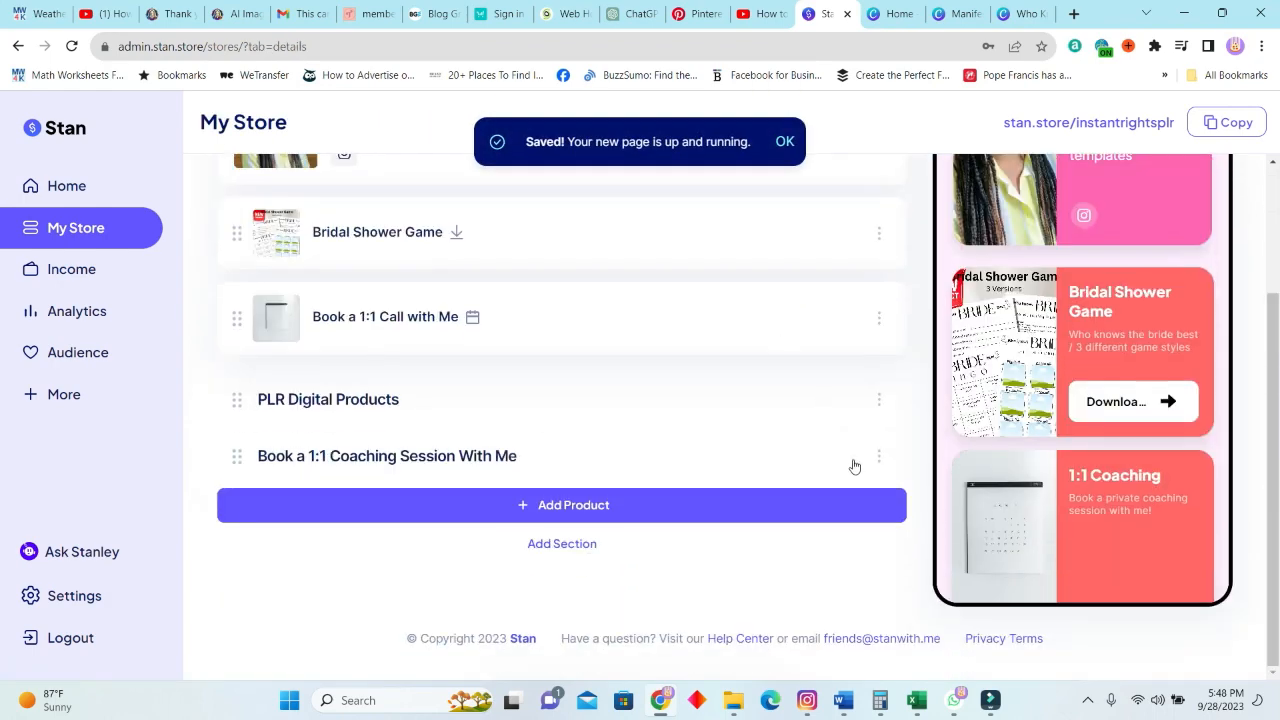
scroll(740, 507, up, 1)
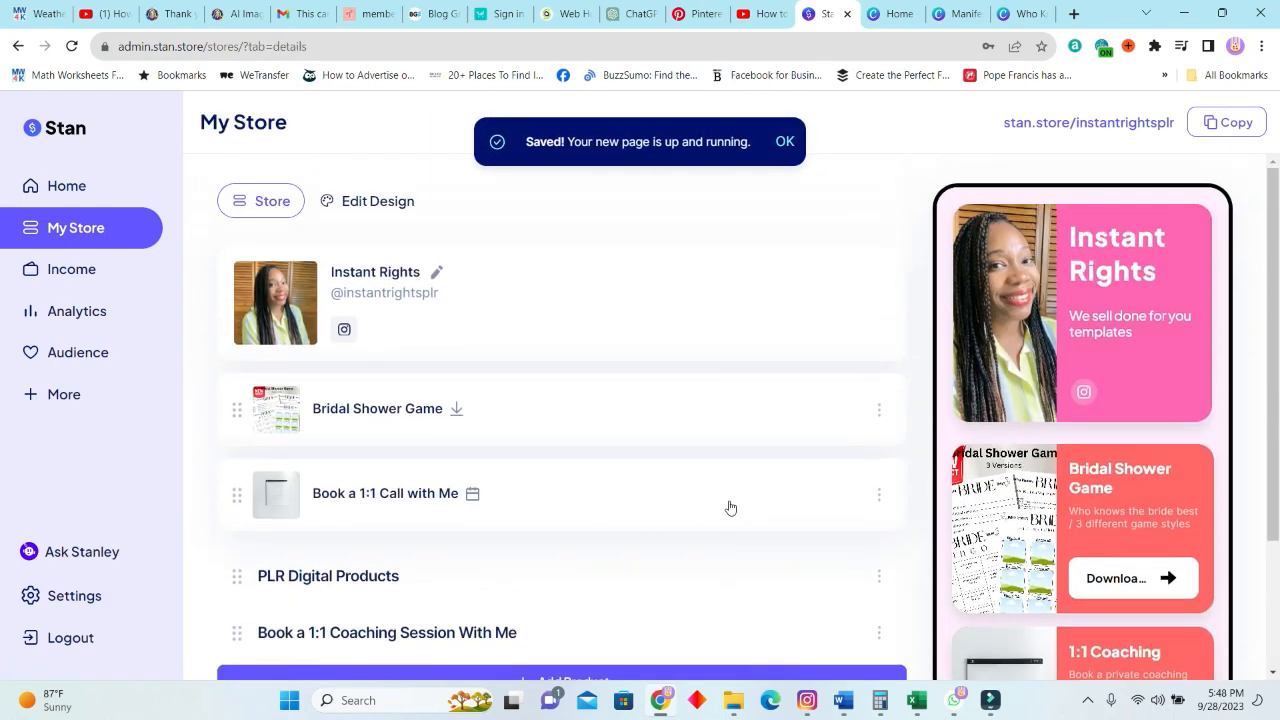
scroll(489, 451, down, 2)
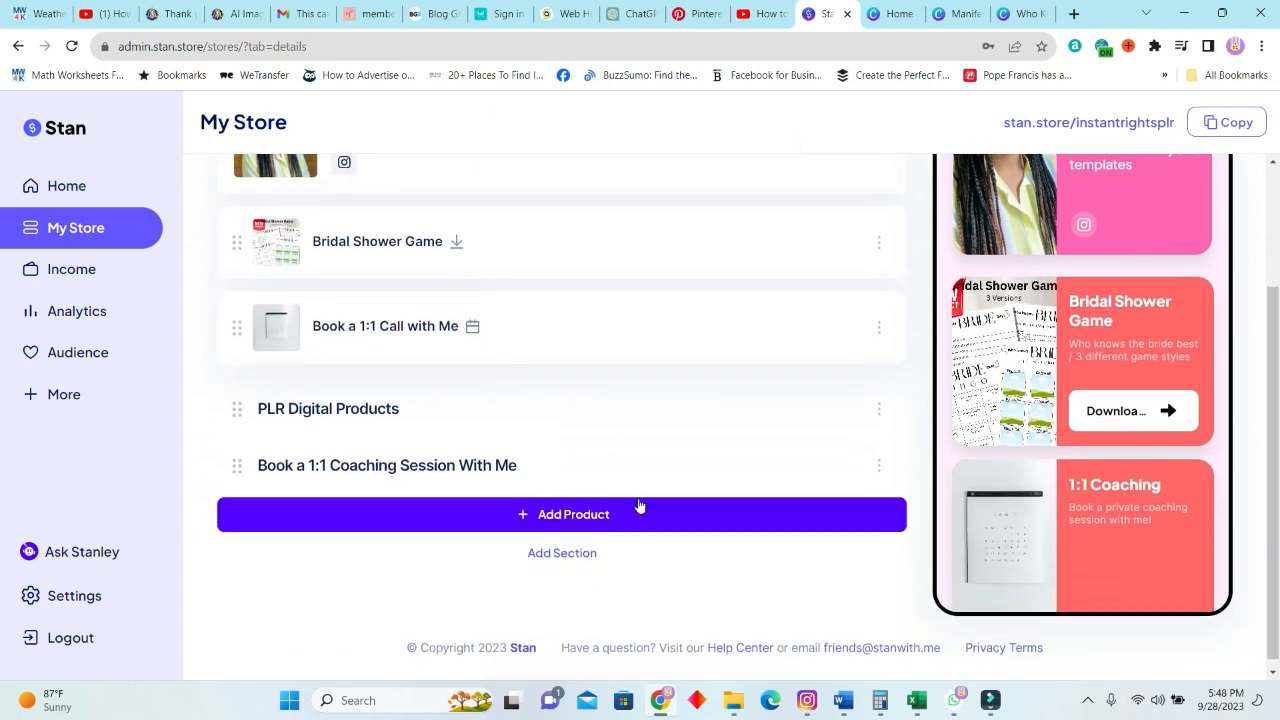
scroll(760, 525, up, 2)
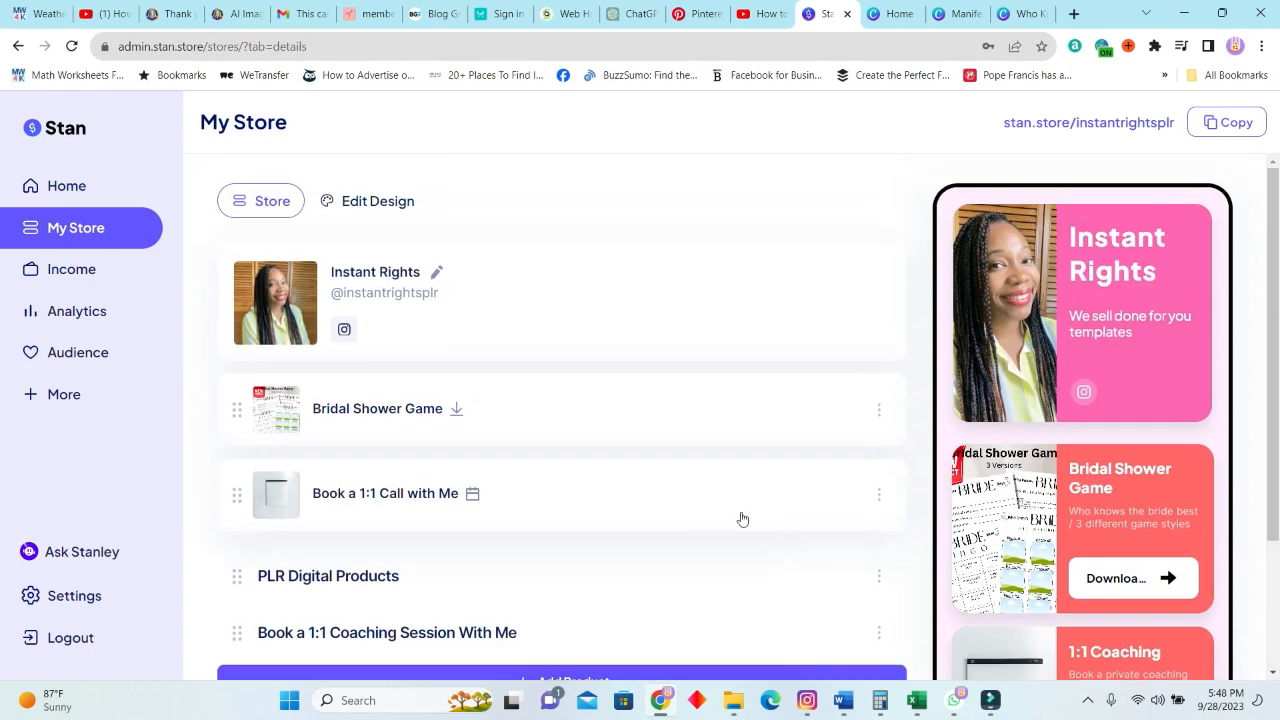
scroll(740, 518, down, 1)
scroll(834, 477, up, 1)
scroll(700, 520, down, 2)
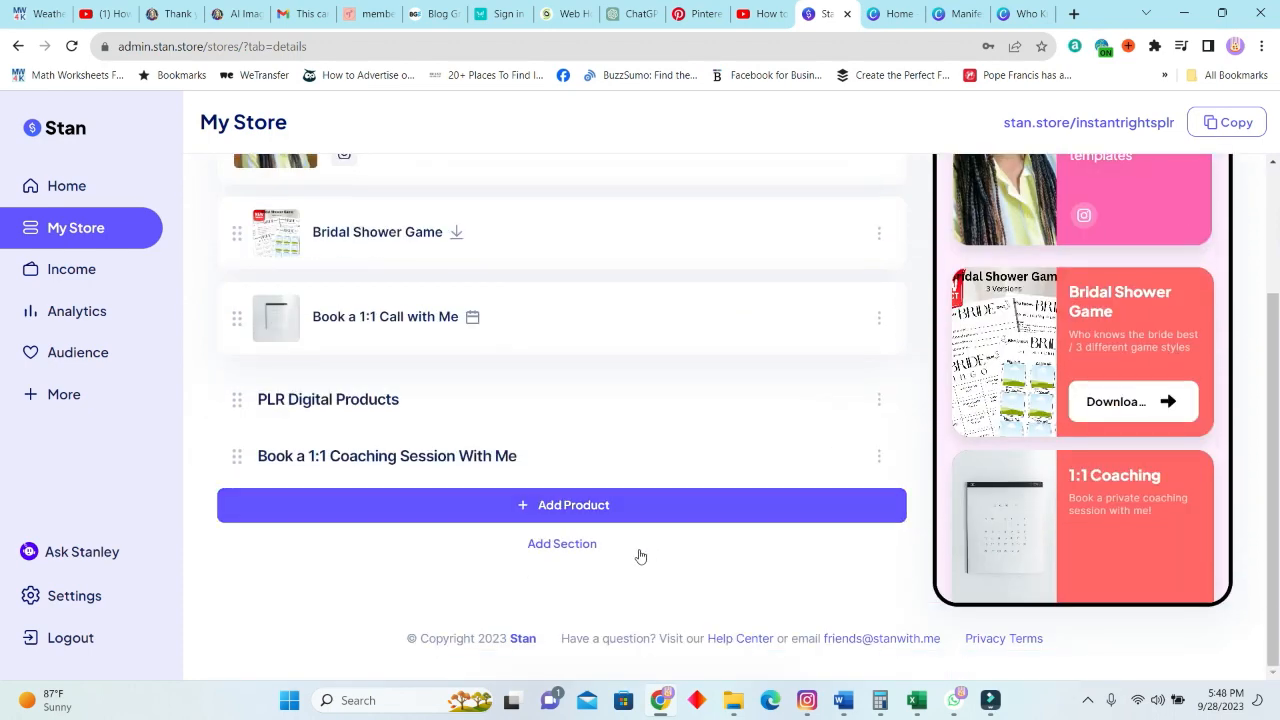
Open the public store page and examine the section titles, the Bridal Shower Game card and the 1:1 Coaching calendar.
scroll(874, 469, up, 2)
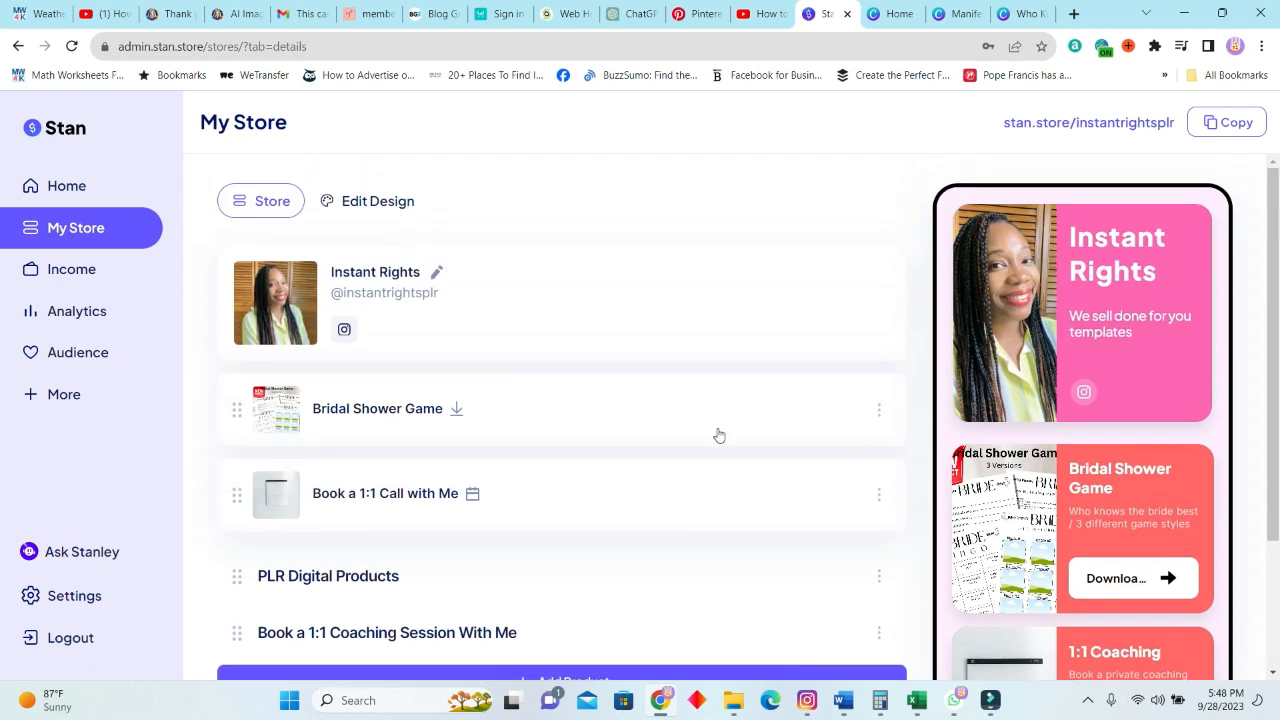
click(1068, 124)
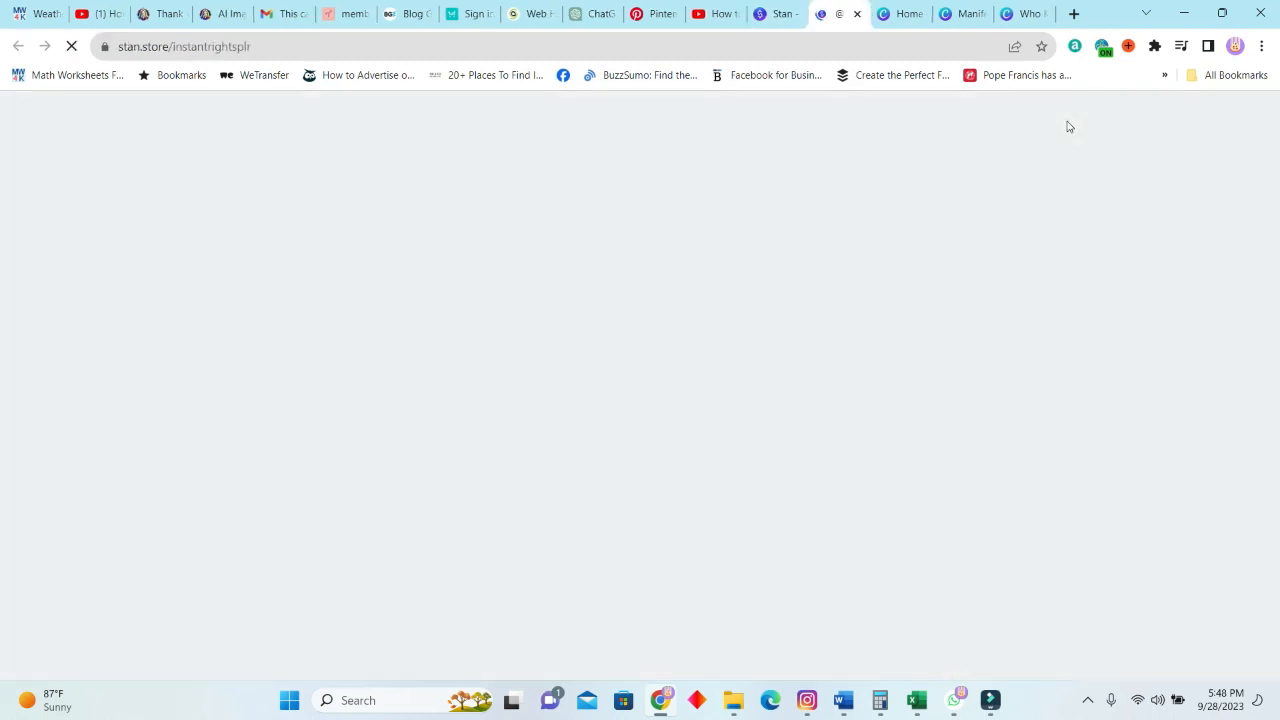
scroll(1124, 332, down, 1)
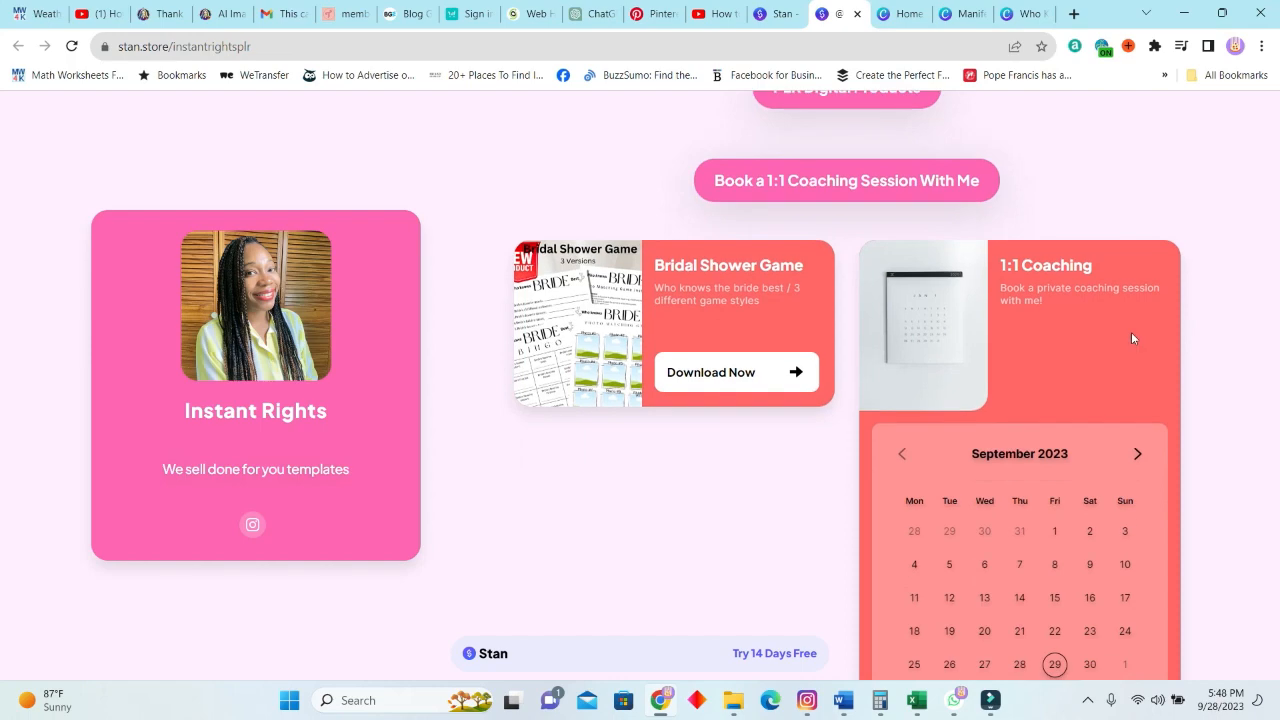
scroll(1131, 338, up, 1)
scroll(1131, 340, down, 5)
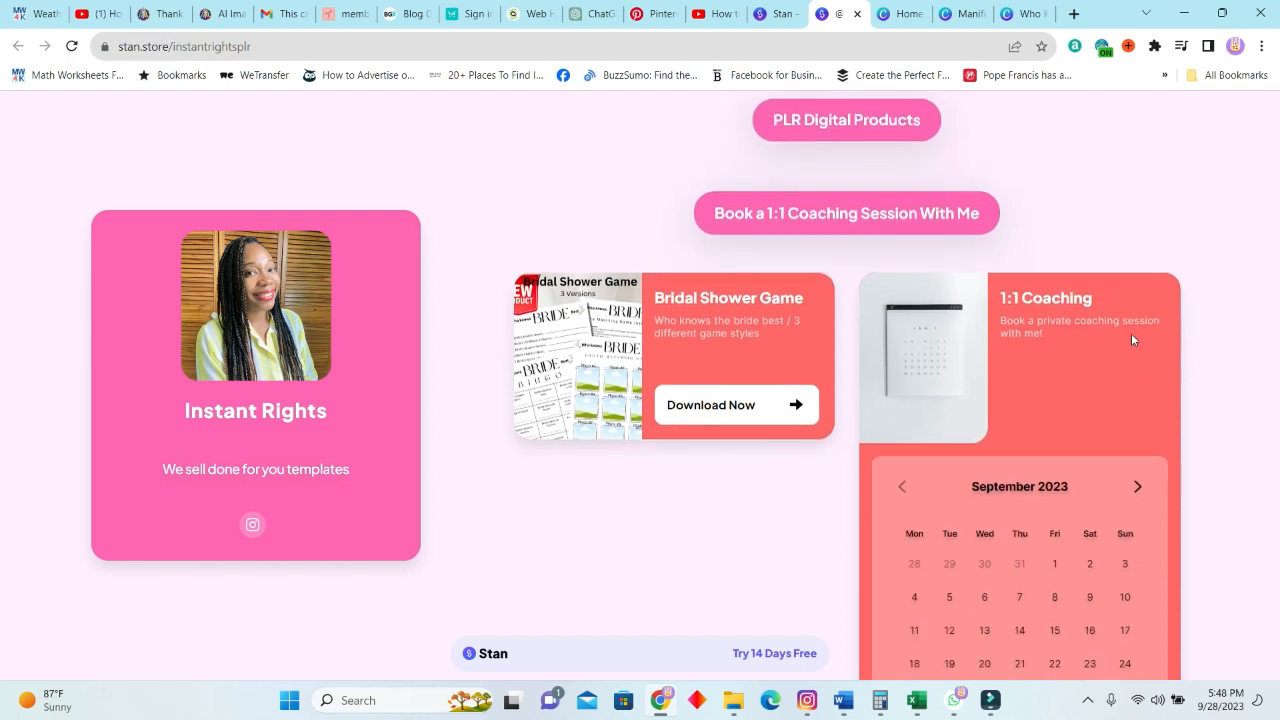
scroll(1131, 343, up, 5)
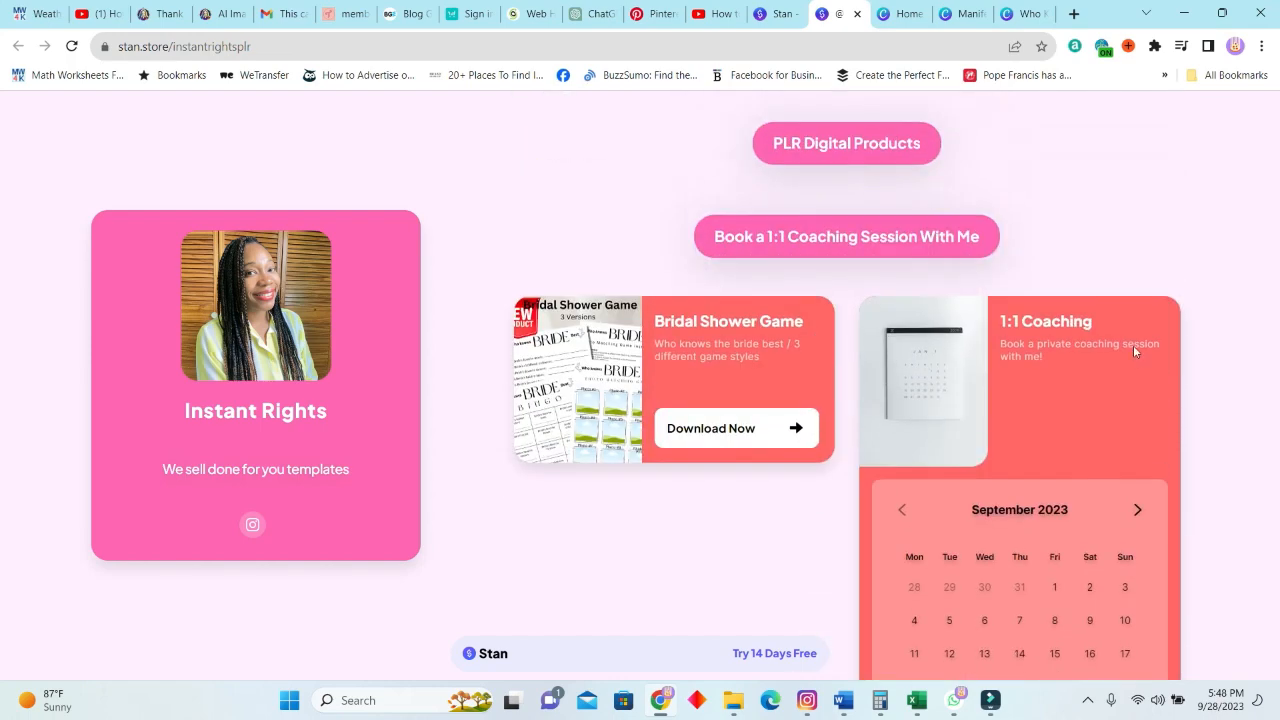
scroll(1133, 345, down, 5)
scroll(1148, 366, up, 2)
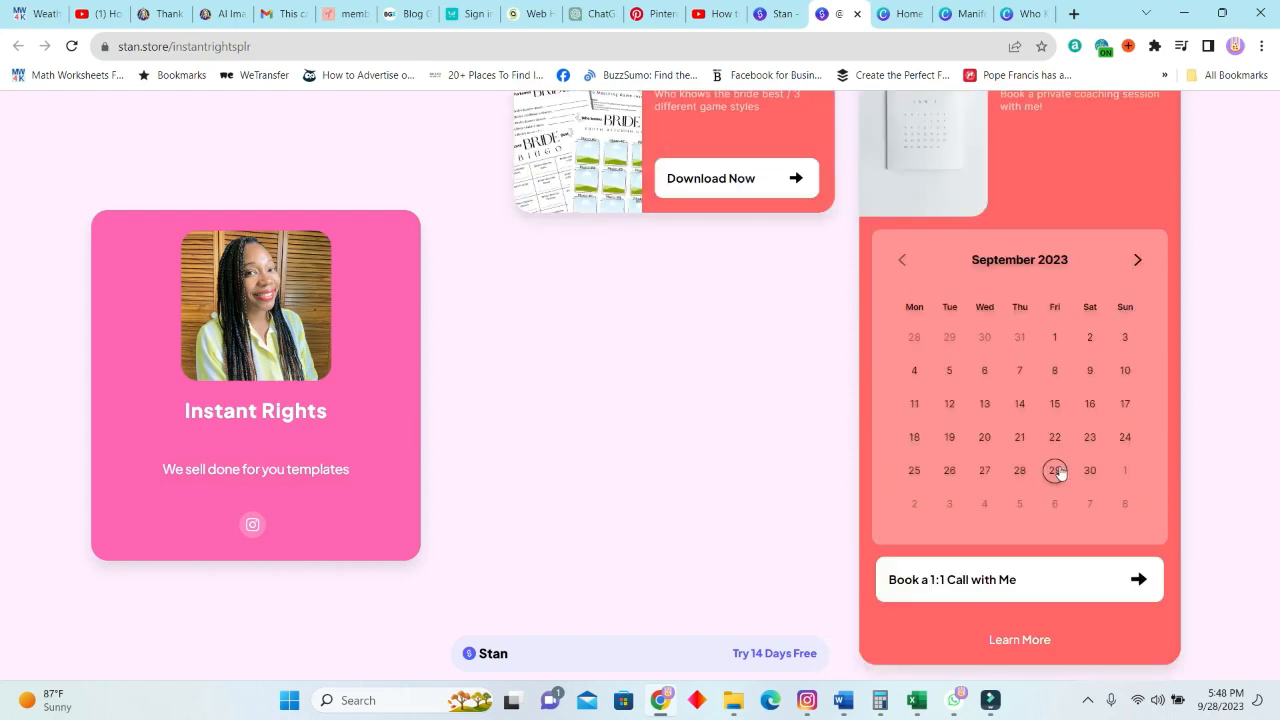
Try out the coaching booking as a customer by choosing September 29, 2023 at 10:00 AM and viewing the booking form.
click(1055, 470)
scroll(875, 429, down, 4)
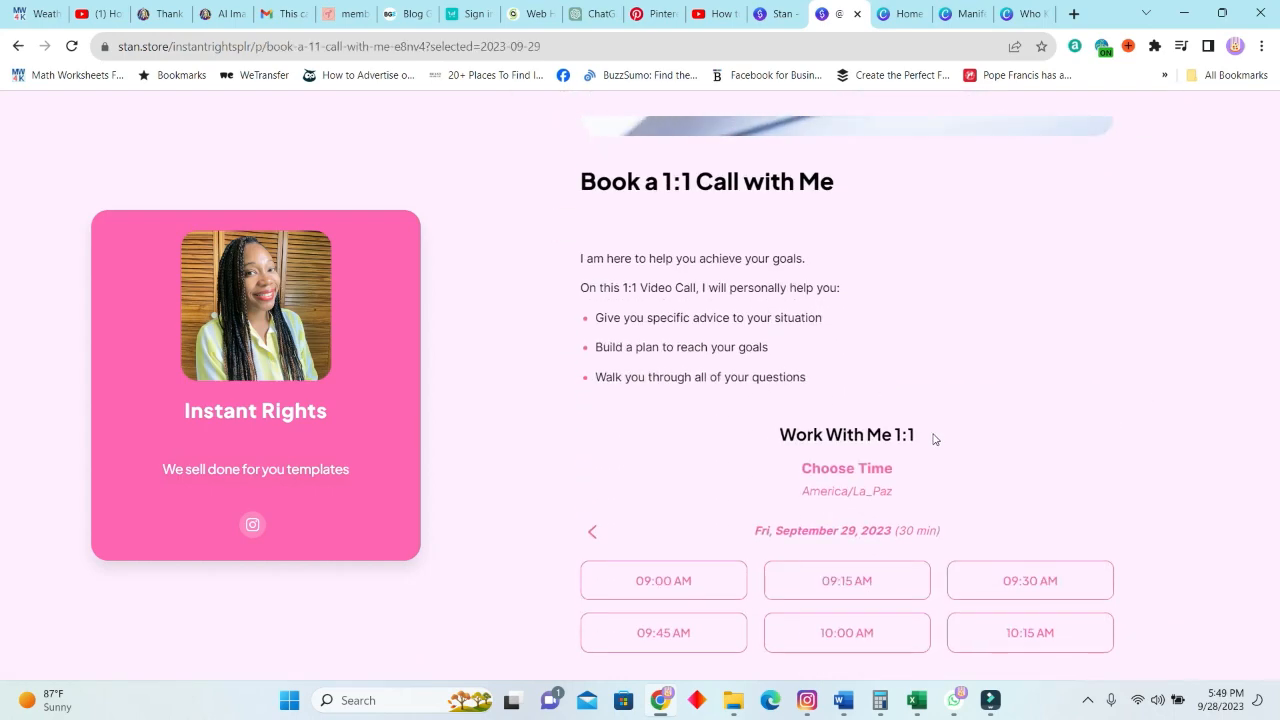
scroll(893, 502, down, 3)
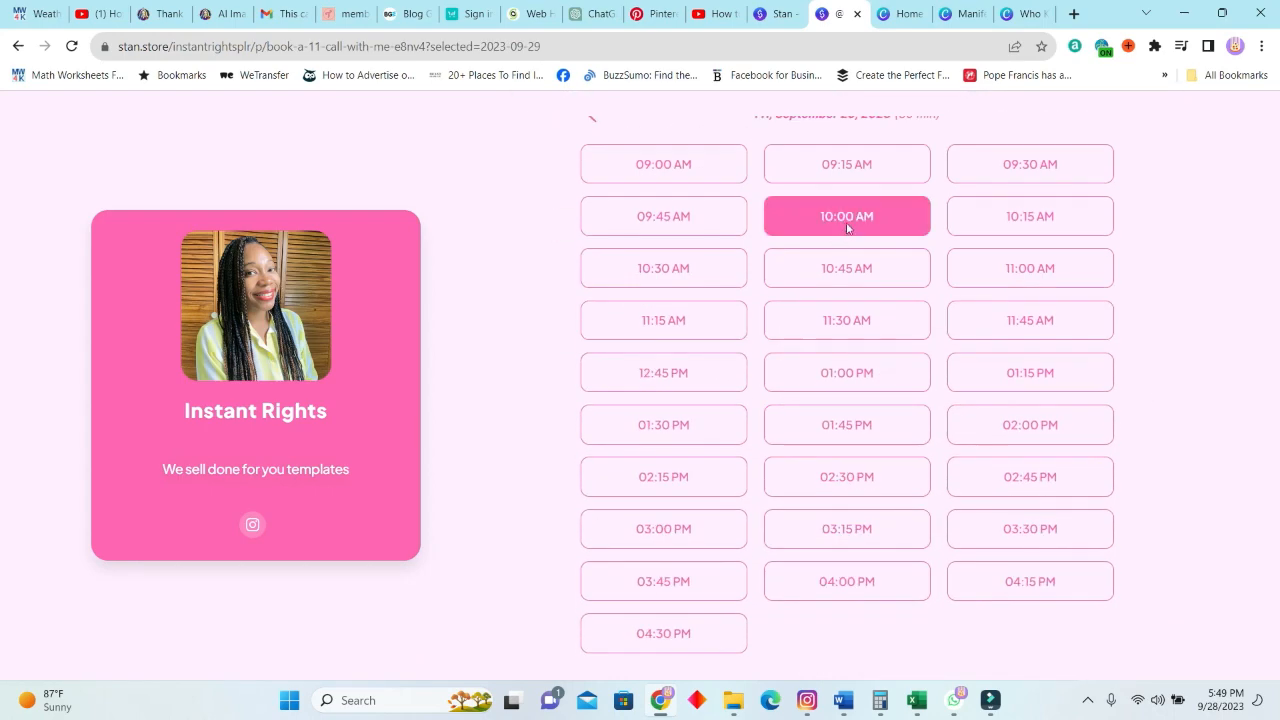
click(816, 282)
scroll(1208, 307, up, 3)
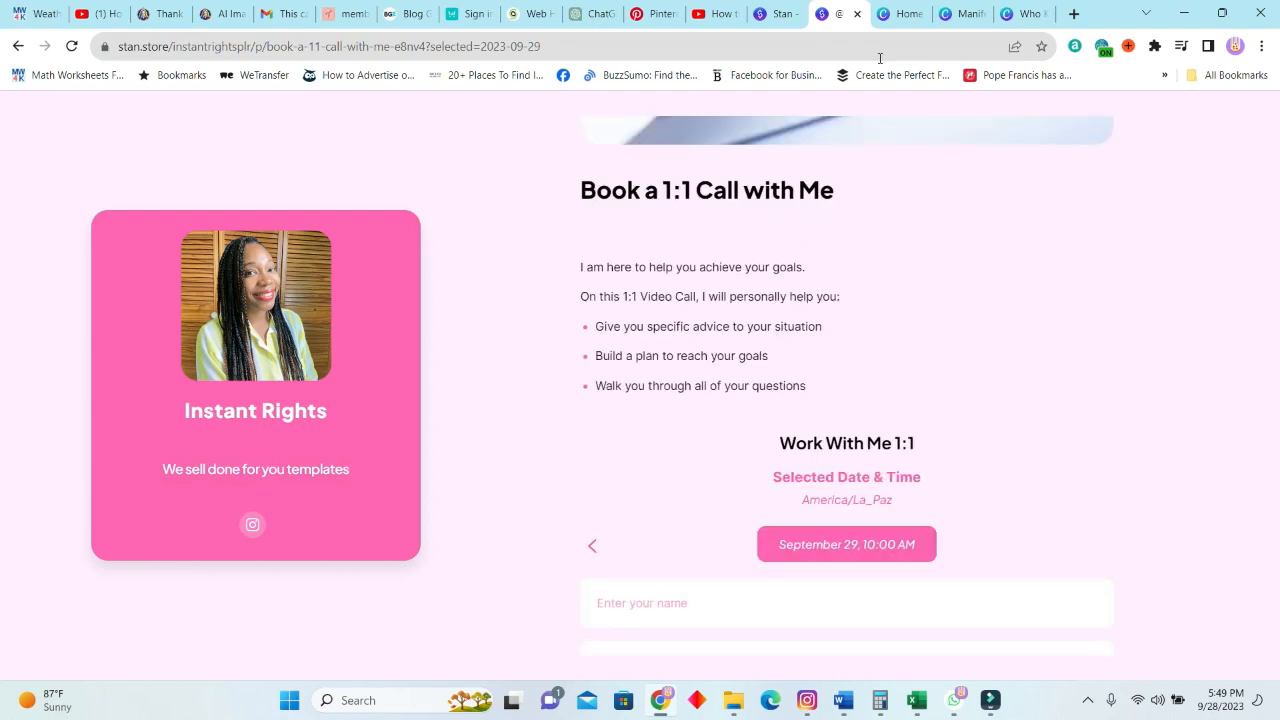
Return to the Stan admin page and look through the mobile store preview down to the section titles.
click(777, 14)
scroll(1110, 316, down, 5)
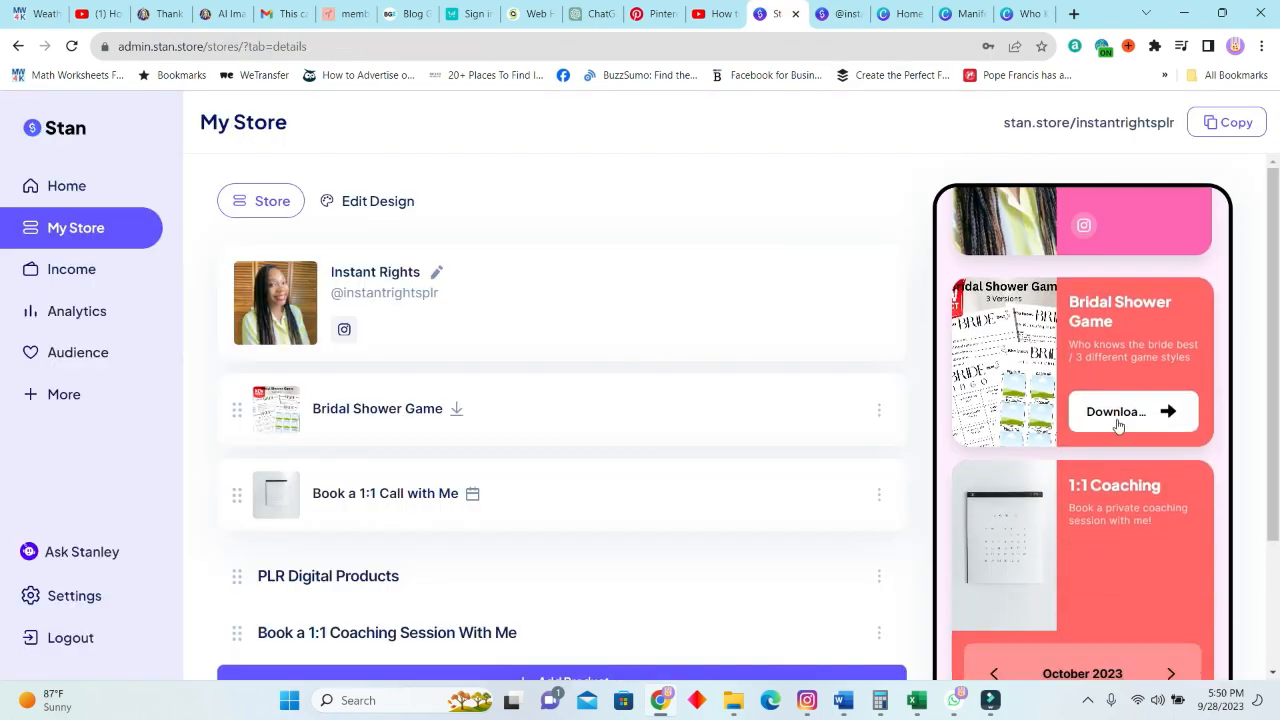
scroll(1095, 440, down, 5)
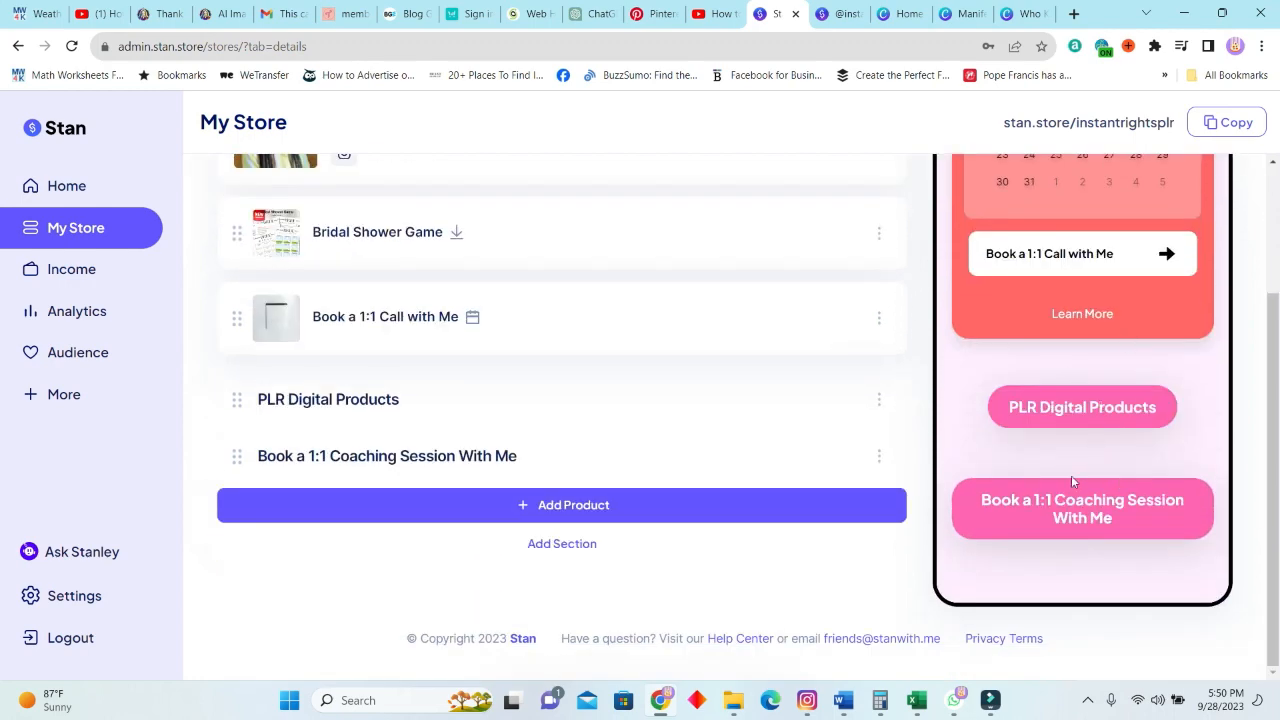
scroll(1100, 420, up, 5)
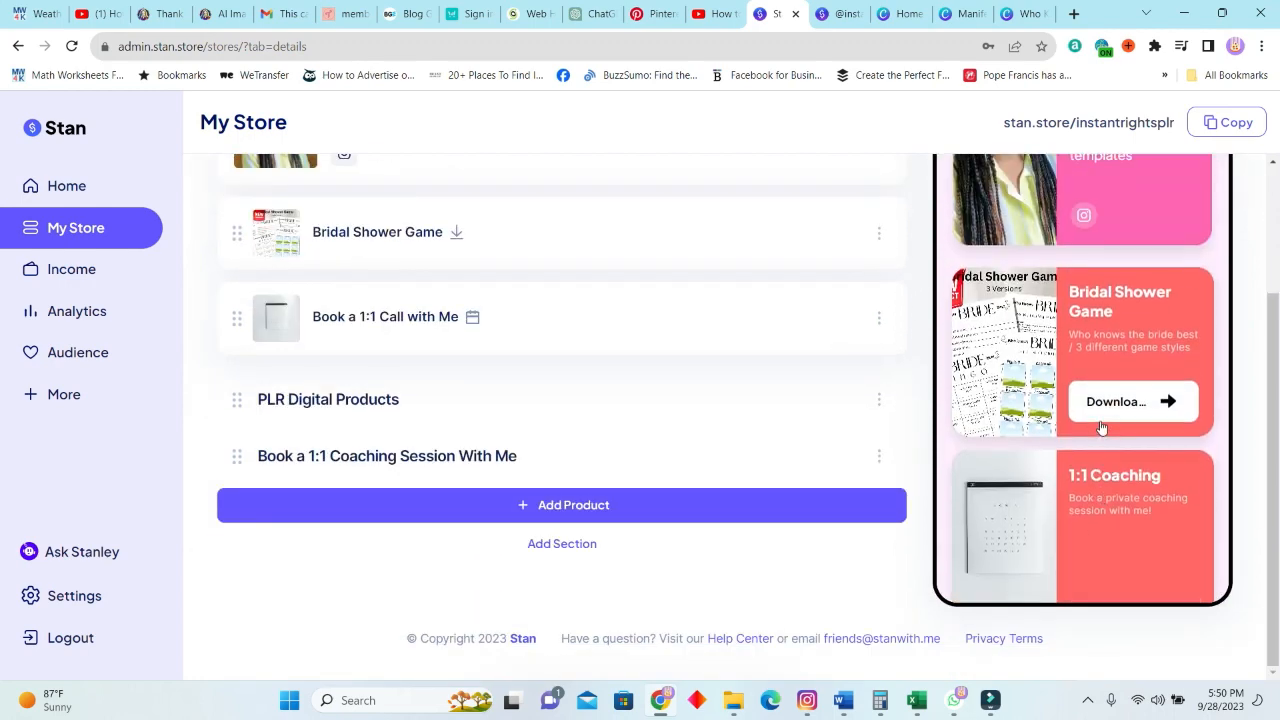
Open the account settings and bring up the Customize Plan options.
scroll(1080, 398, up, 3)
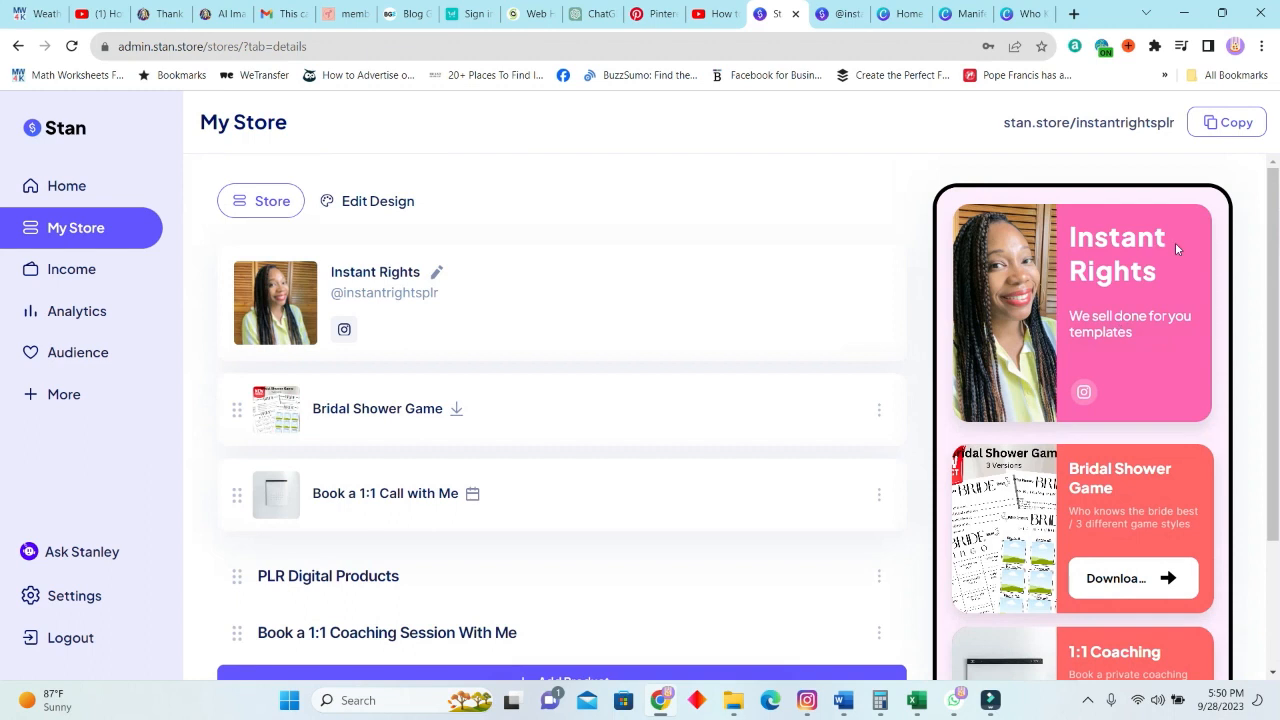
click(74, 596)
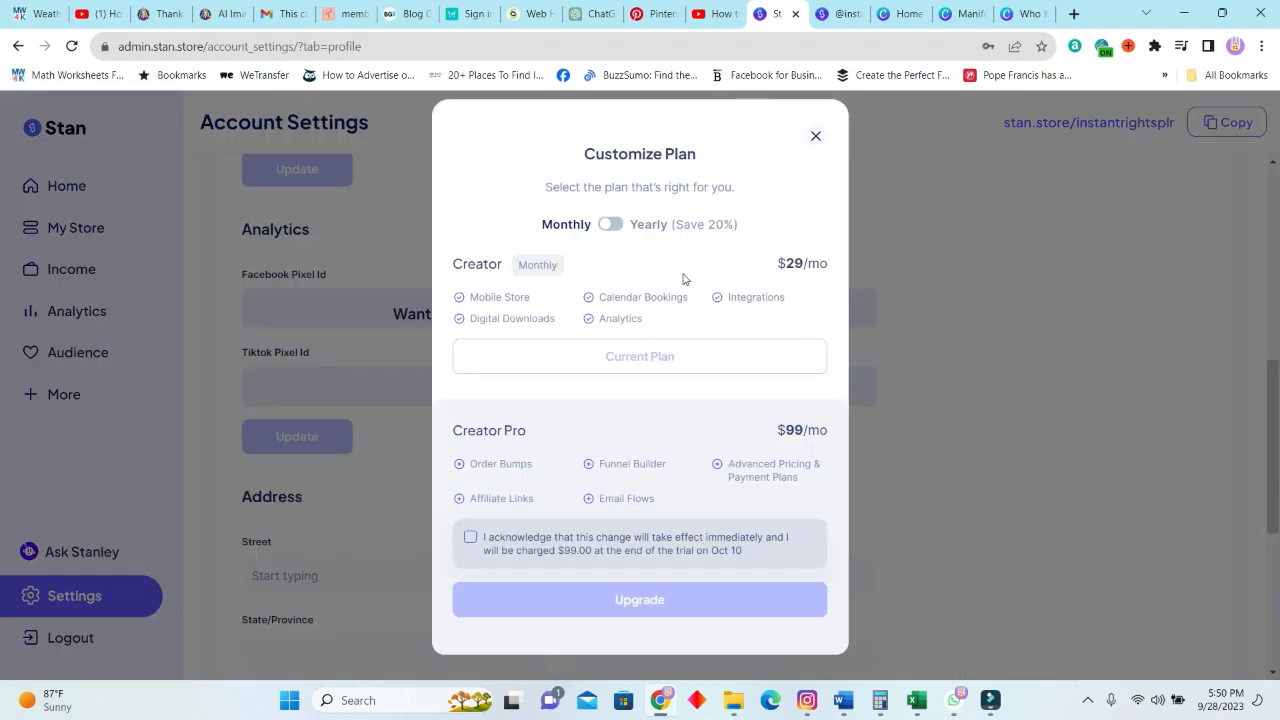